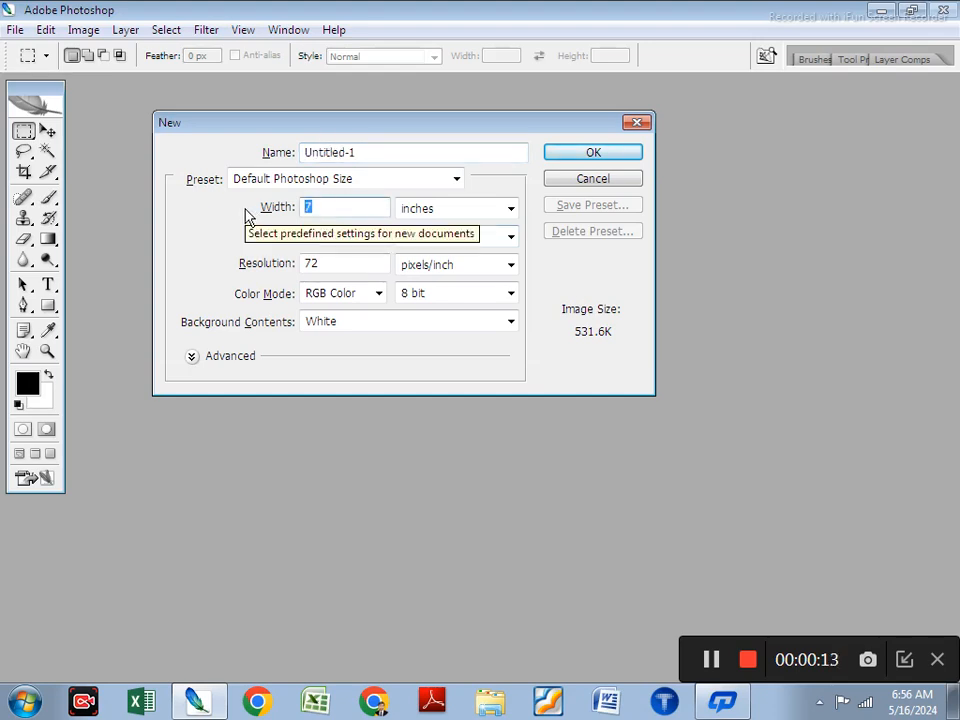
- Create a new document 1 inch wide and 1 inch high at 100 pixels/inch and fit it to the screen
{"action": "type", "text": "1"}
{"action": "key", "text": "Tab"}
{"action": "type", "text": "1"}
{"action": "key", "text": "Tab"}
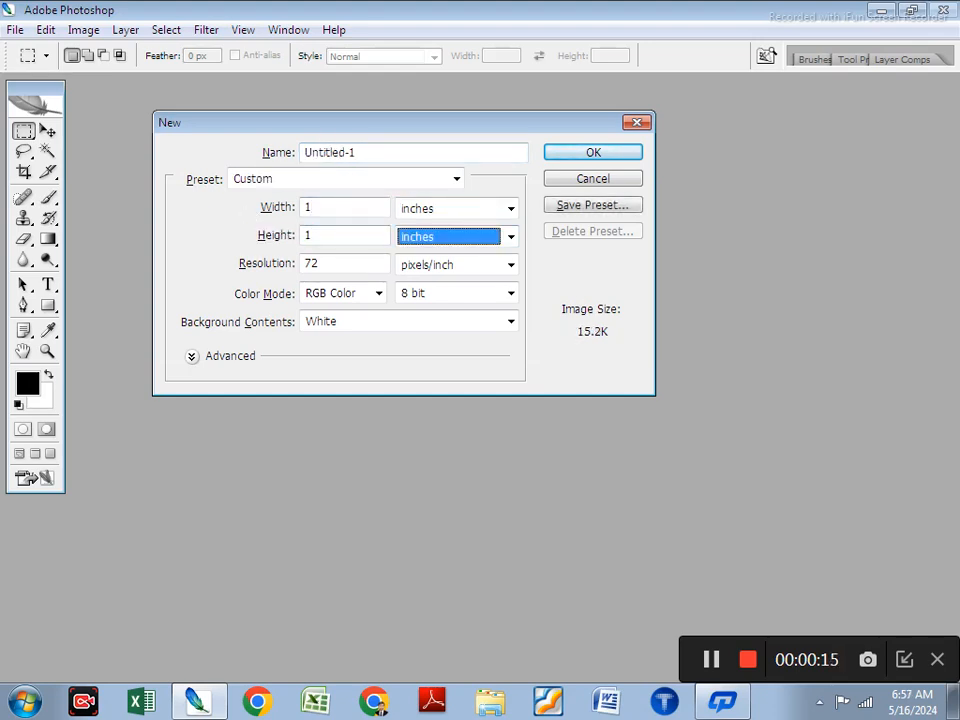
{"action": "key", "text": "Tab"}
{"action": "type", "text": "1"}
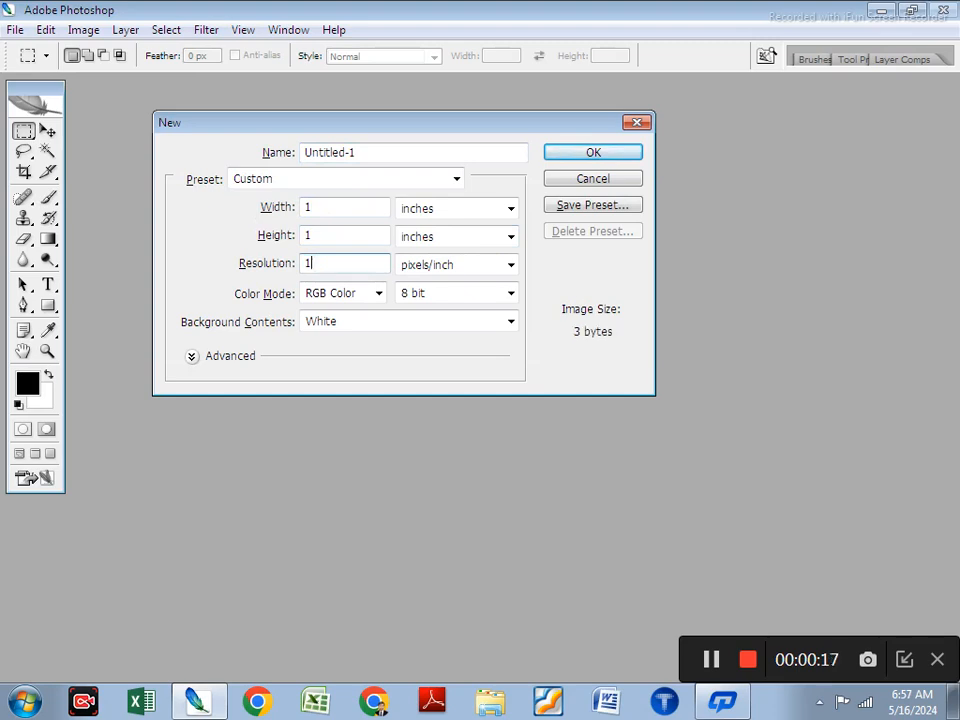
{"action": "type", "text": "00"}
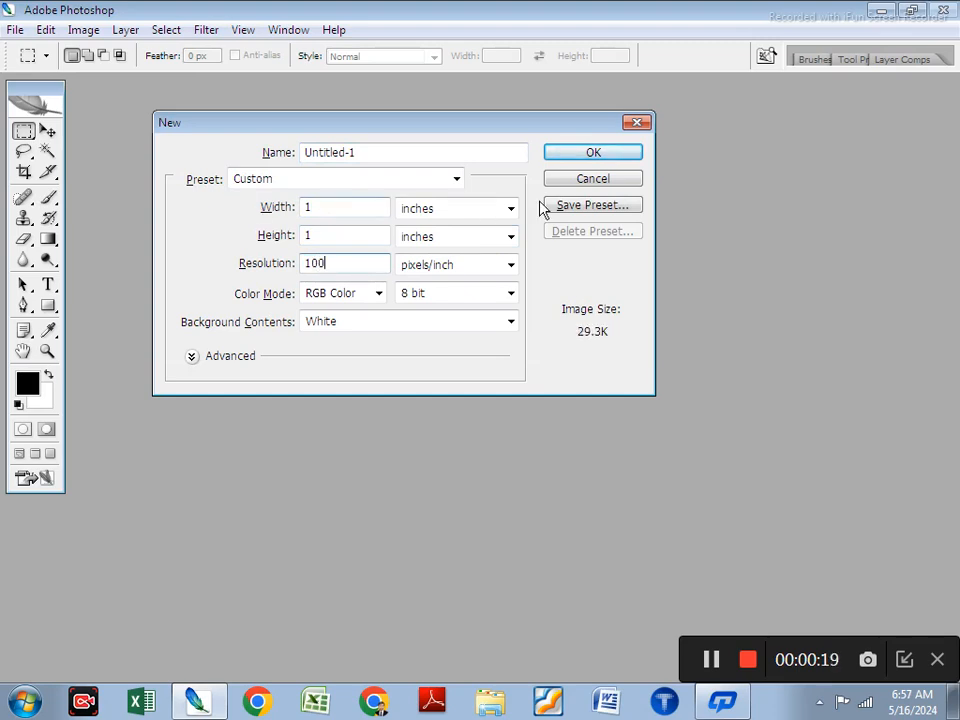
{"action": "left_click", "coordinate": [587, 159]}
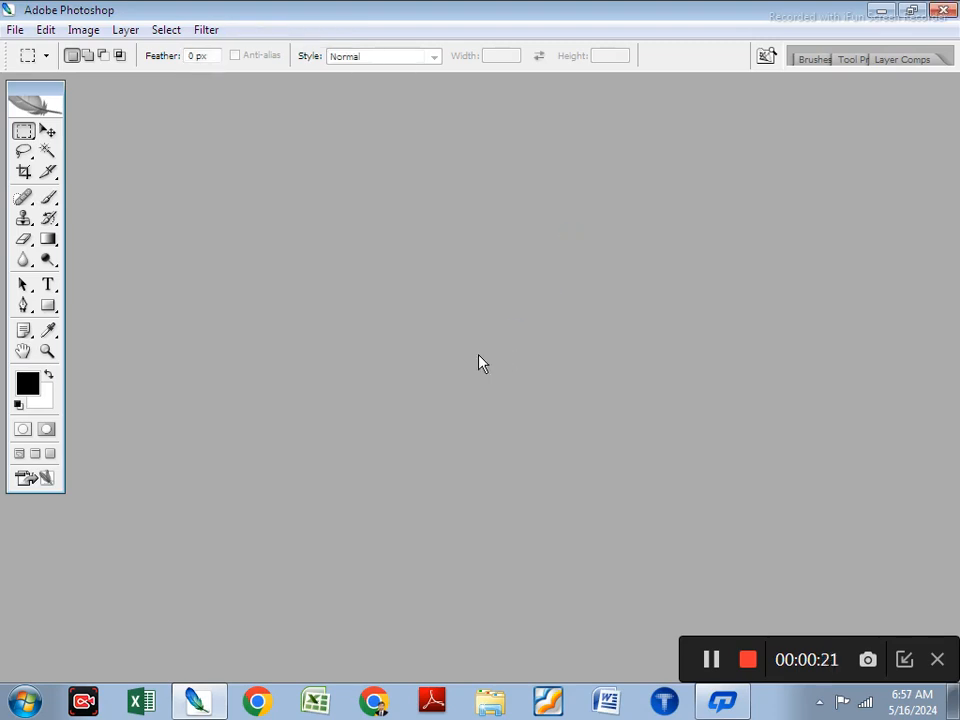
{"action": "key", "text": "ctrl+0"}
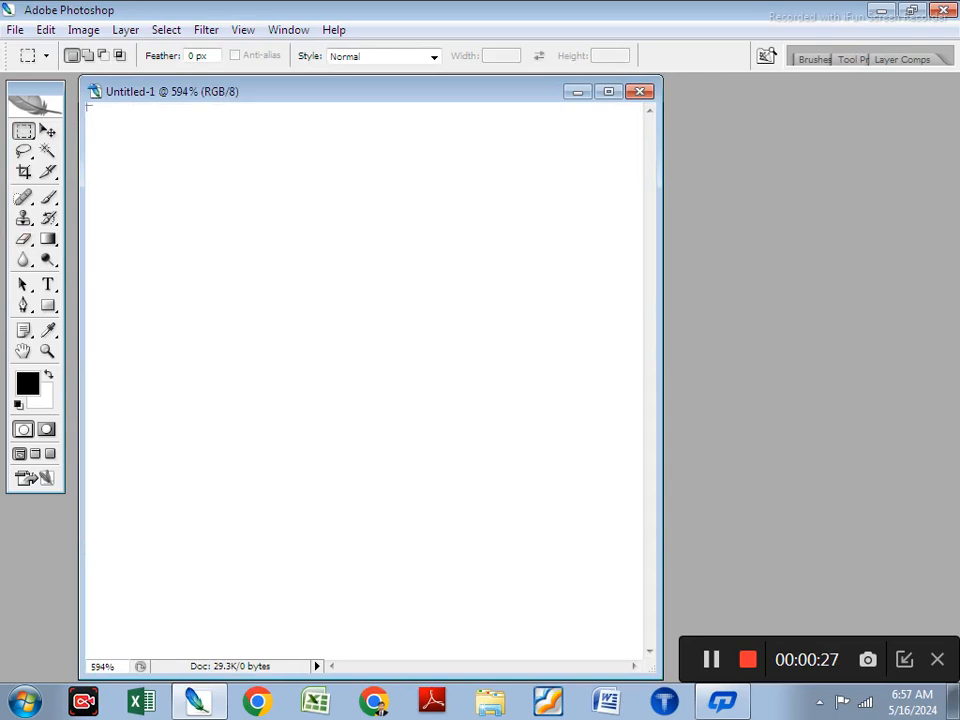
- Select a rectangle in the canvas's upper-left corner, fill it with black on a new layer, and deselect
{"action": "left_click_drag", "start_coordinate": [88, 105], "coordinate": [238, 270]}
{"action": "key", "text": "ctrl+shift+n"}
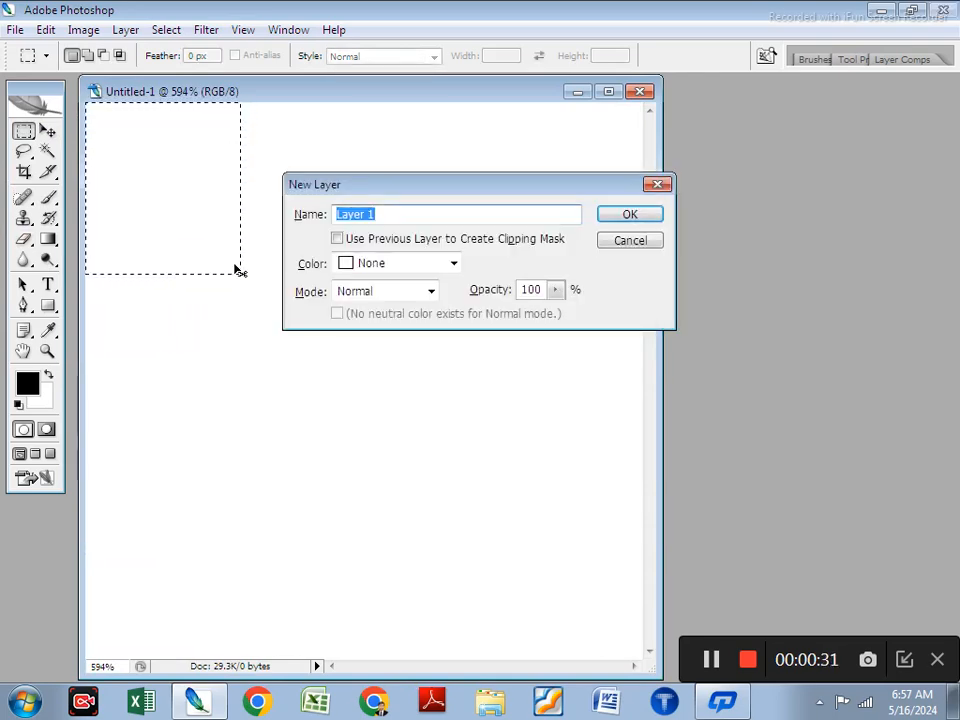
{"action": "key", "text": "Return"}
{"action": "key", "text": "alt+BackSpace"}
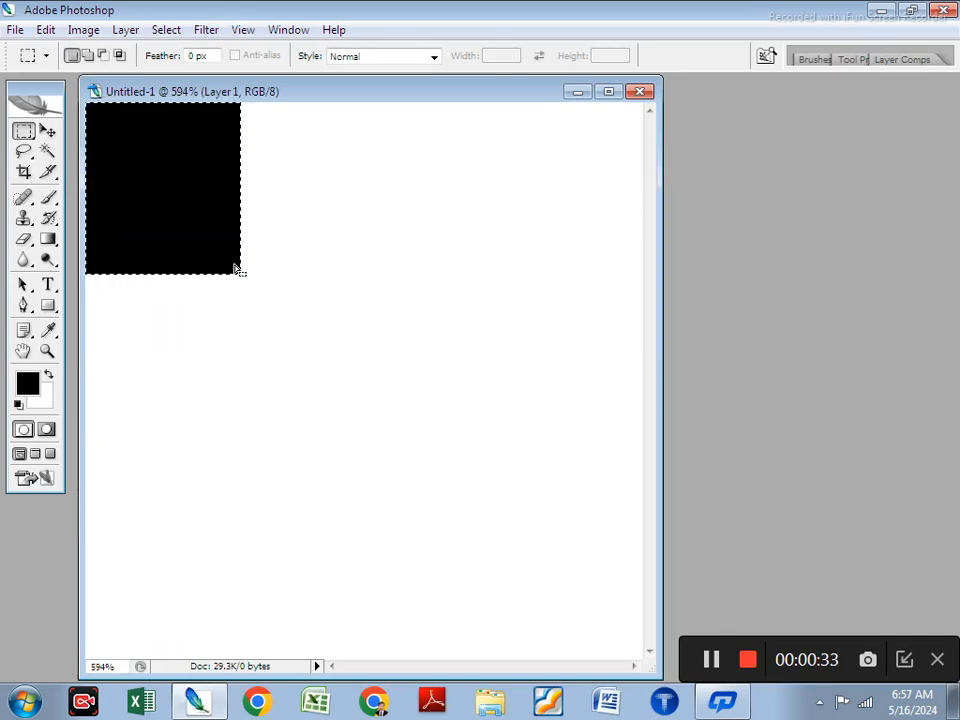
{"action": "left_click", "coordinate": [186, 297]}
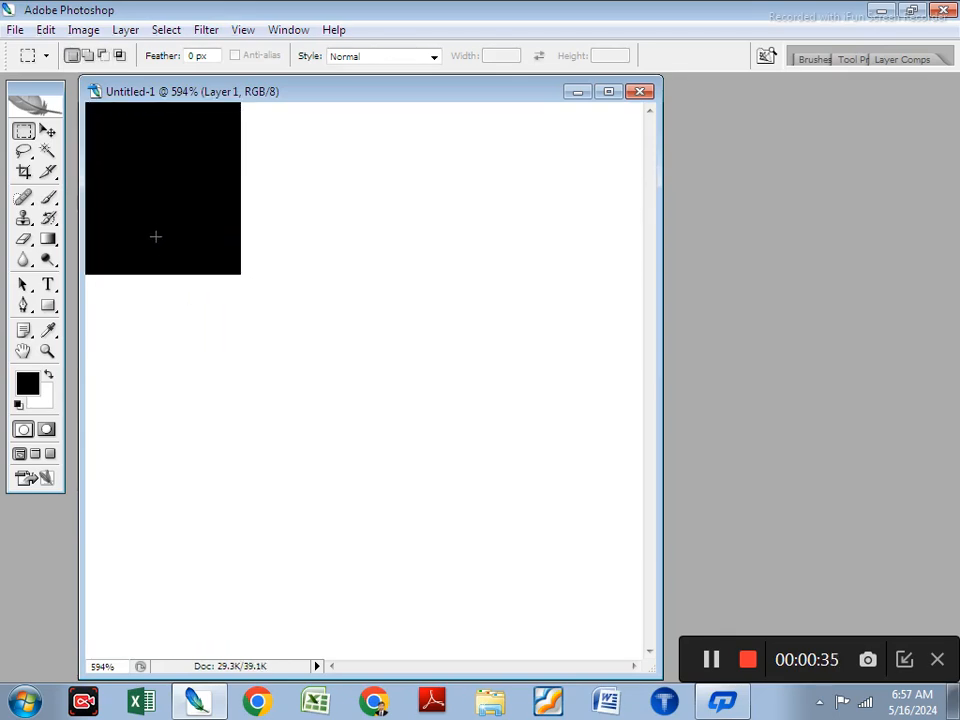
- Duplicate the black rectangle into a three-by-three checkerboard and crop the canvas to the pattern's outer edges
{"action": "left_click", "coordinate": [47, 132]}
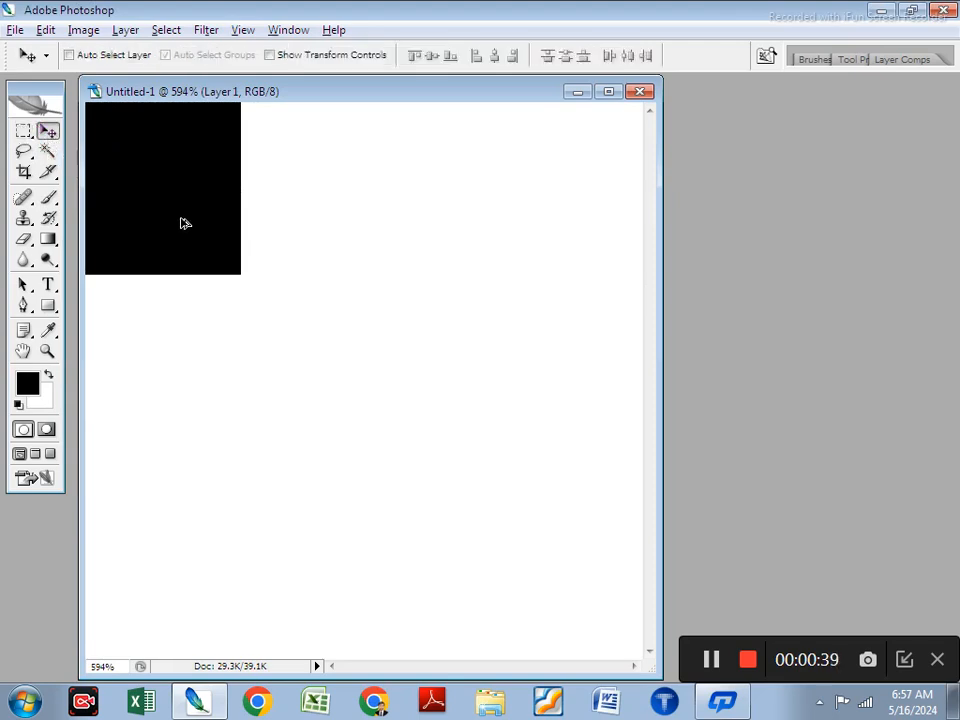
{"action": "left_click_drag", "start_coordinate": [185, 223], "coordinate": [198, 555]}
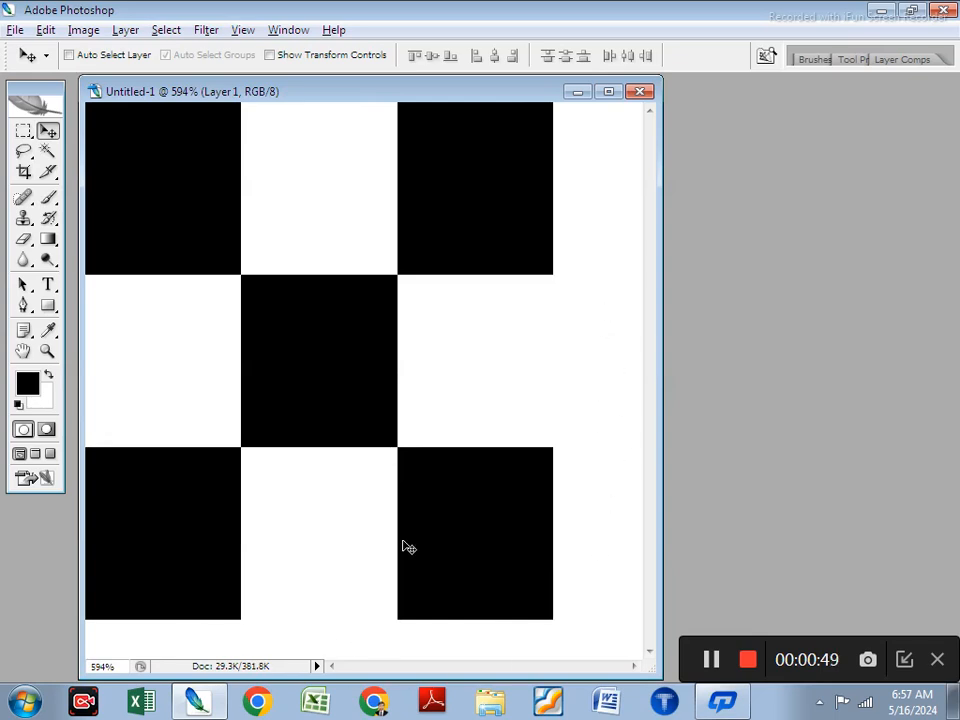
{"action": "left_click", "coordinate": [25, 172]}
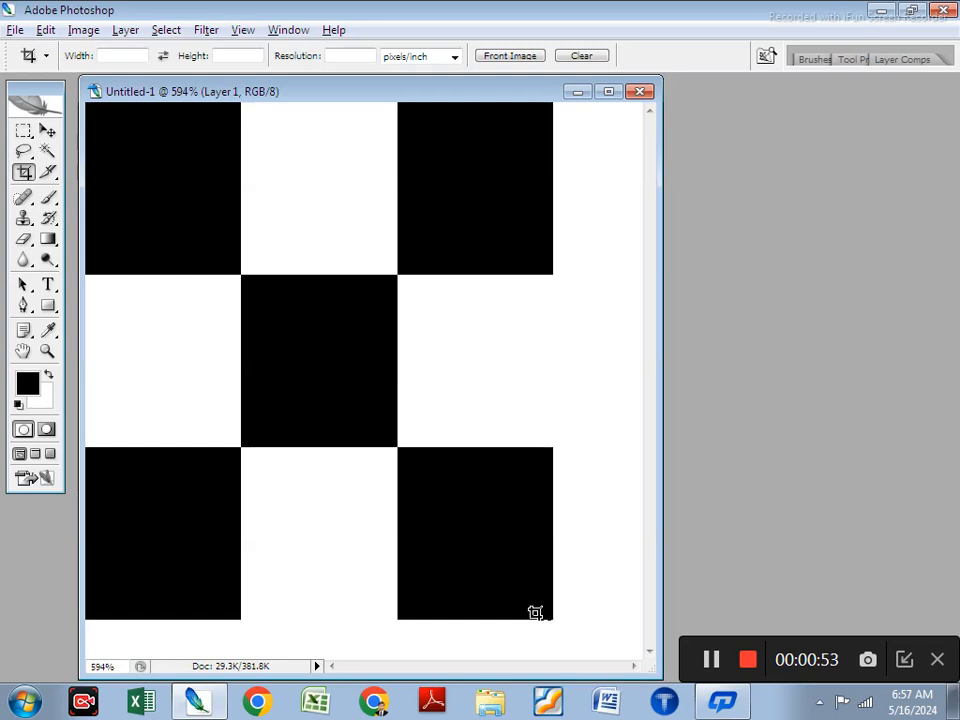
{"action": "left_click_drag", "start_coordinate": [535, 612], "coordinate": [86, 102]}
{"action": "key", "text": "Escape"}
{"action": "key", "text": "Return"}
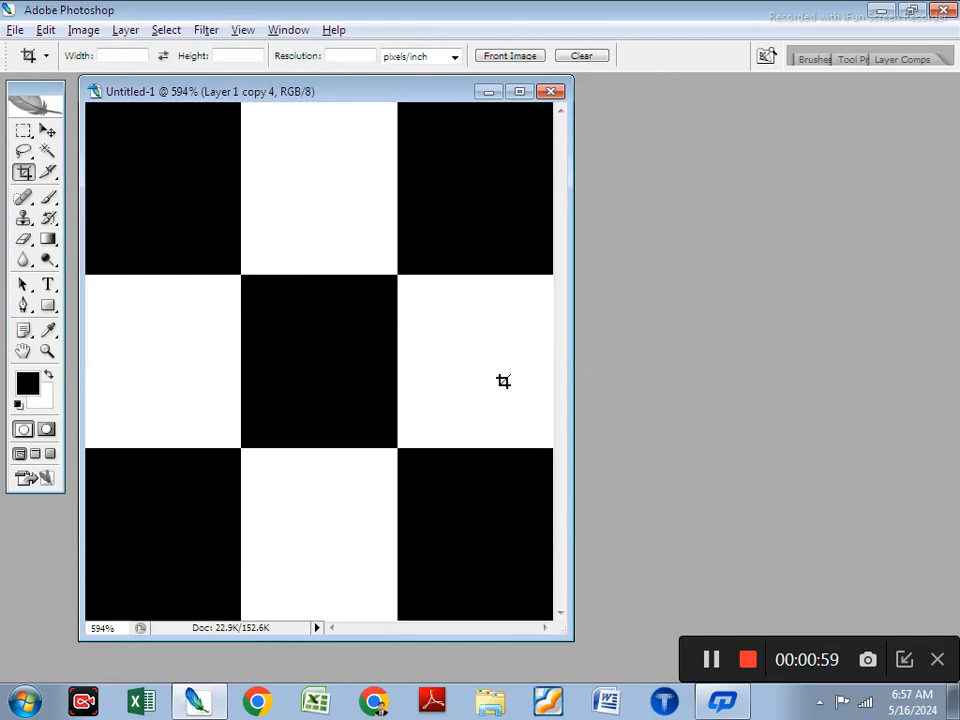
- Activate the Custom Shape tool and set it to draw Paths
{"action": "left_click", "coordinate": [47, 306]}
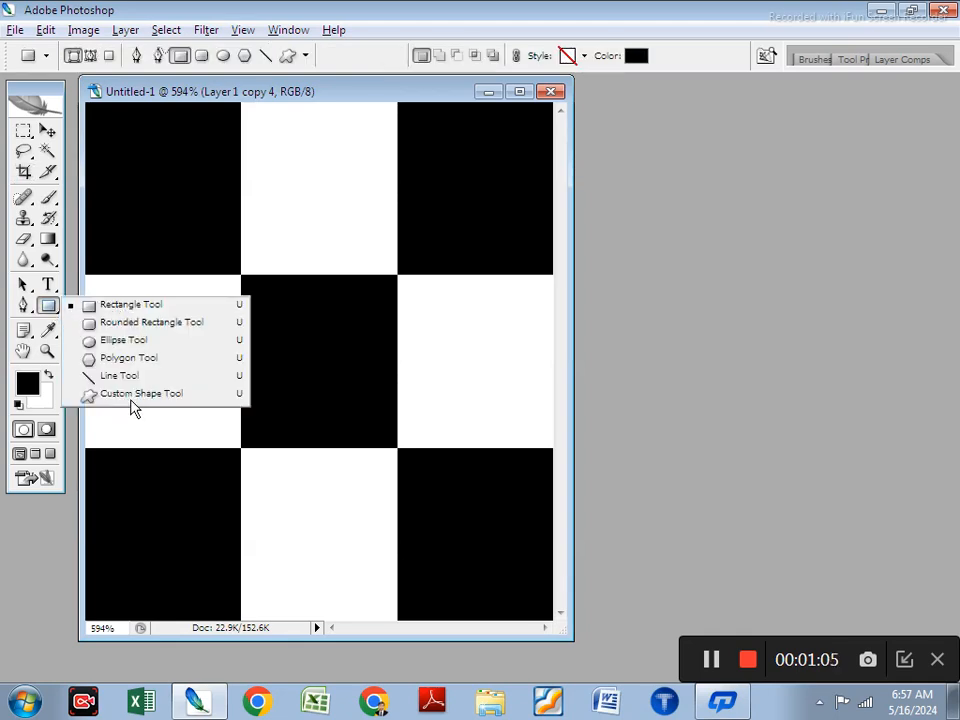
{"action": "left_click", "coordinate": [155, 397]}
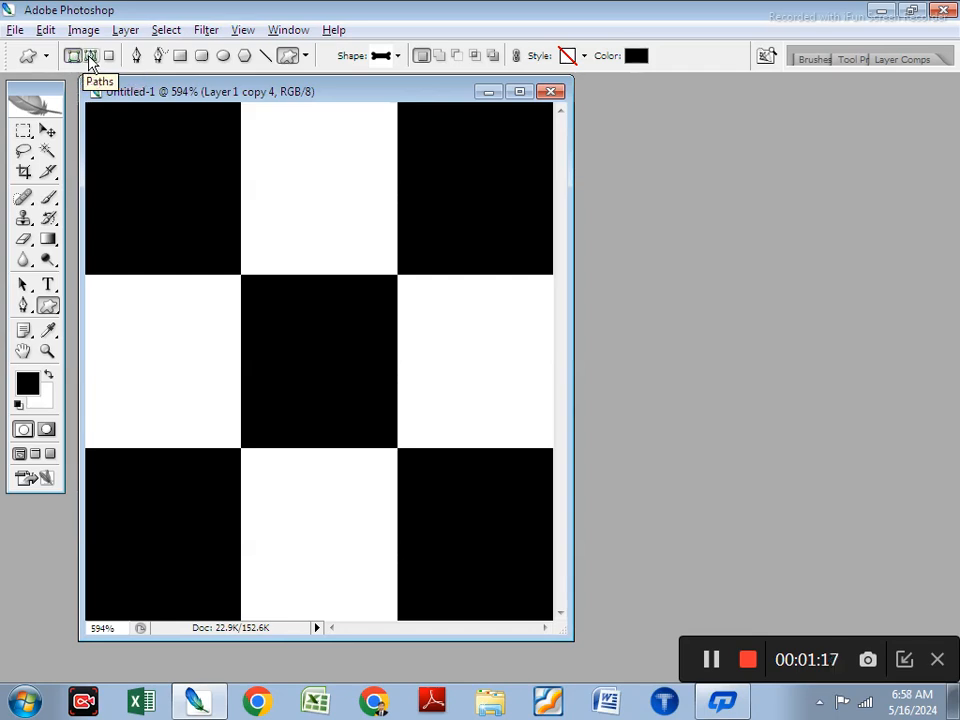
{"action": "left_click", "coordinate": [90, 57]}
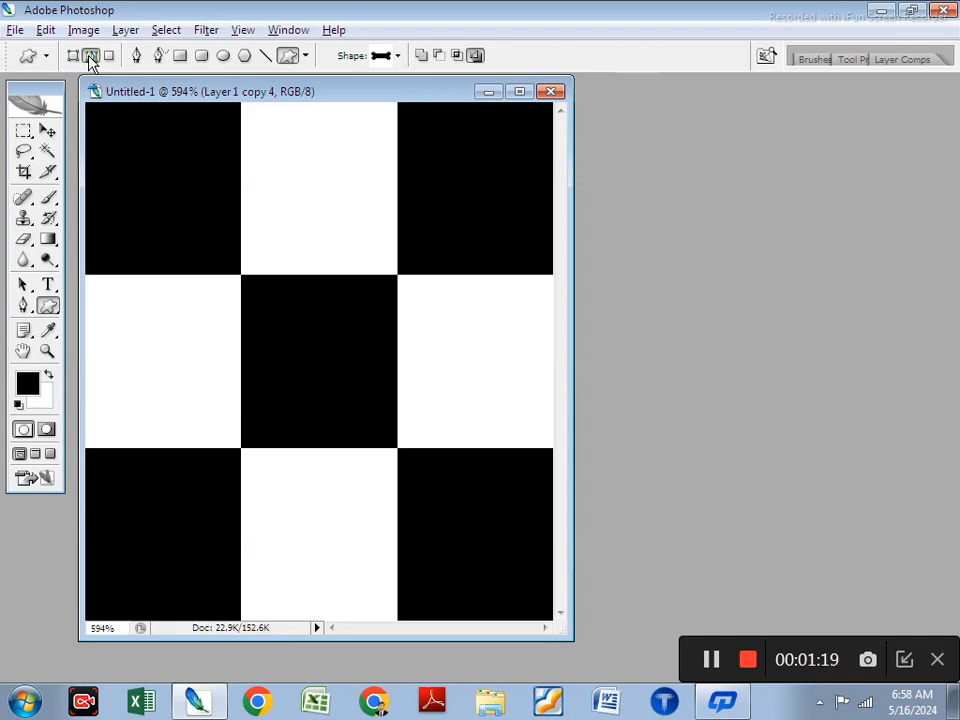
- Show the Layers palette and merge all black rectangle layers, from Layer 1 copy 4 down to Layer 1, leaving out the Background
{"action": "key", "text": "F7"}
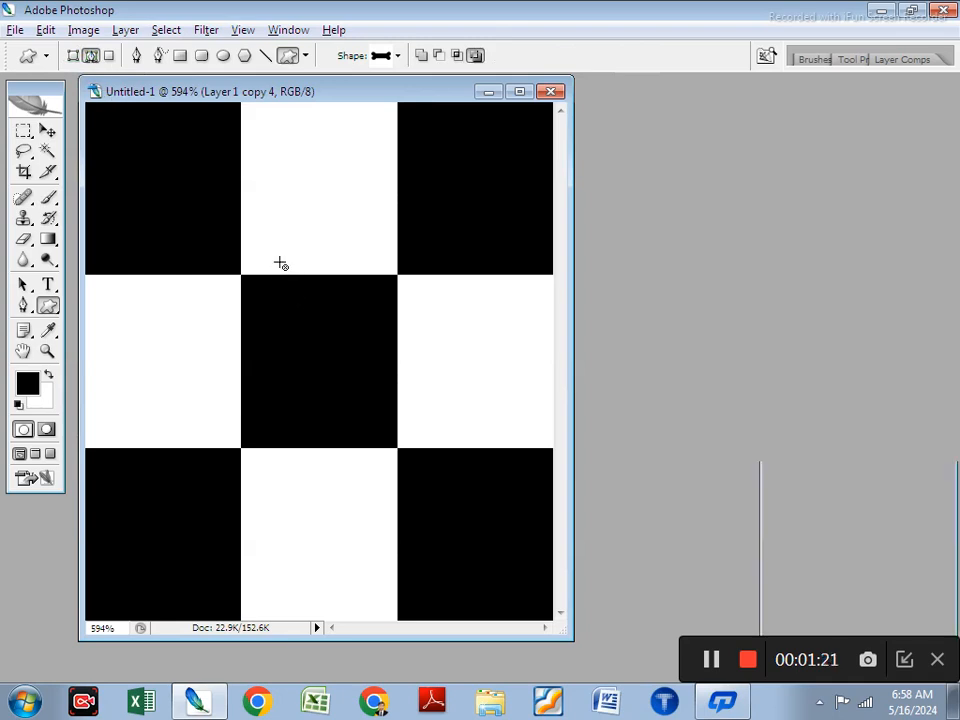
{"action": "left_click_drag", "start_coordinate": [887, 468], "coordinate": [847, 131]}
{"action": "scroll", "coordinate": [778, 251], "scroll_direction": "down", "scroll_amount": 2}
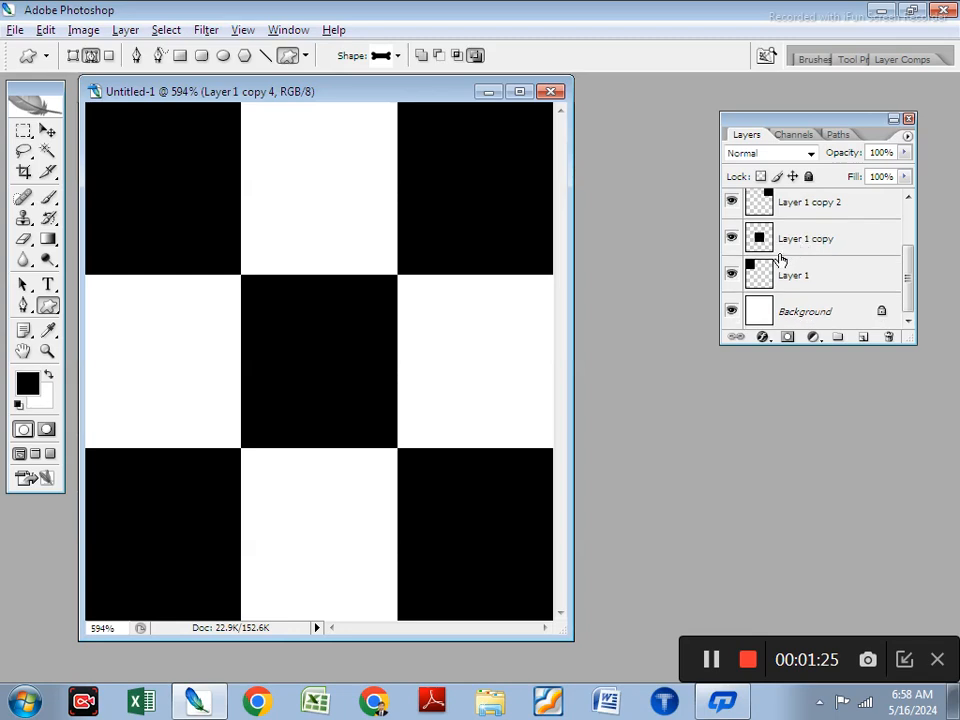
{"action": "scroll", "coordinate": [778, 255], "scroll_direction": "up", "scroll_amount": 2}
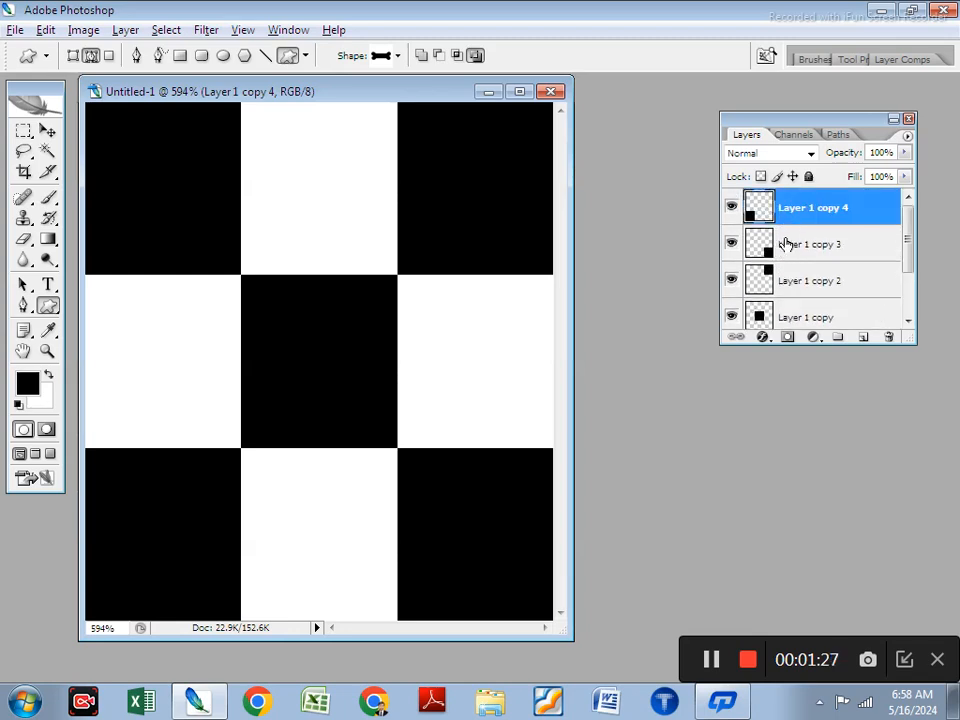
{"action": "left_click", "coordinate": [804, 253], "text": "shift"}
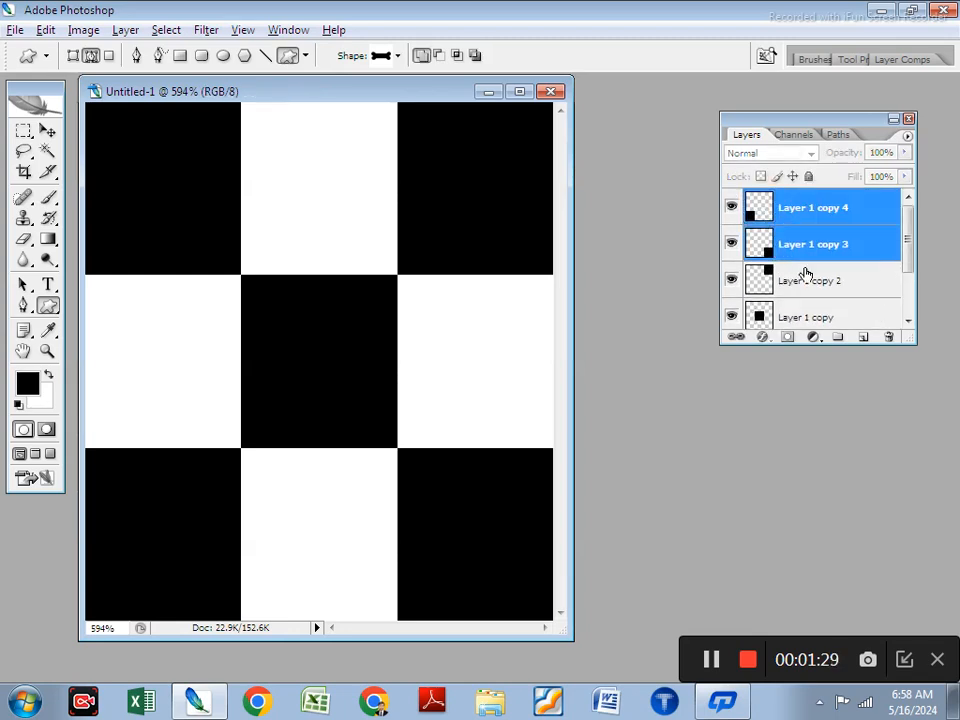
{"action": "left_click", "coordinate": [806, 282], "text": "shift"}
{"action": "left_click", "coordinate": [814, 312], "text": "shift"}
{"action": "scroll", "coordinate": [814, 312], "scroll_direction": "down", "scroll_amount": 2}
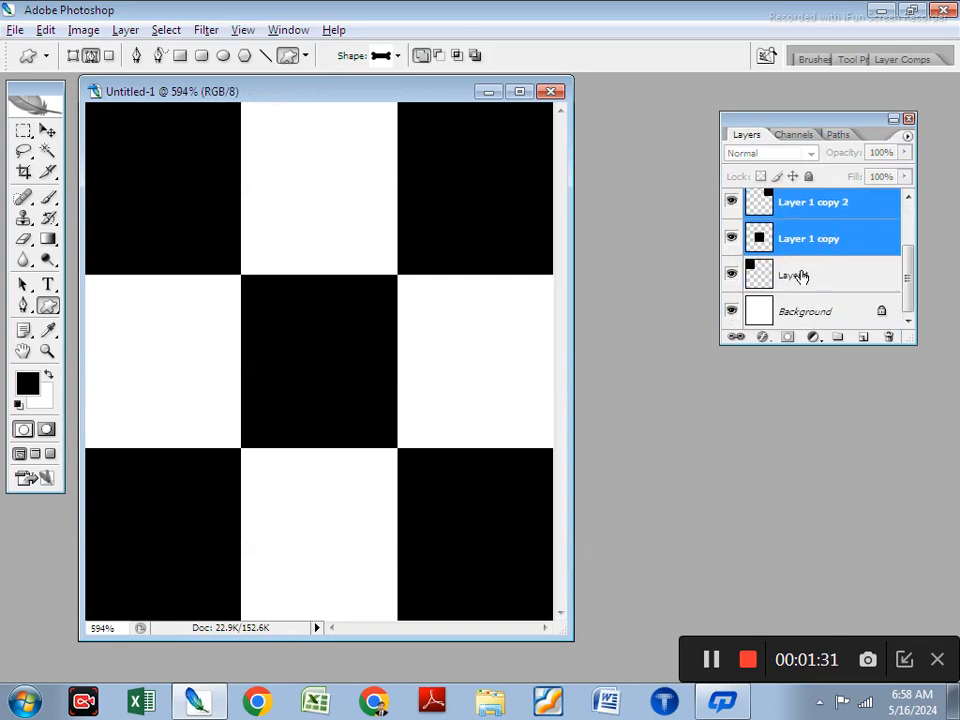
{"action": "left_click", "coordinate": [793, 276], "text": "shift"}
{"action": "key", "text": "ctrl+e"}
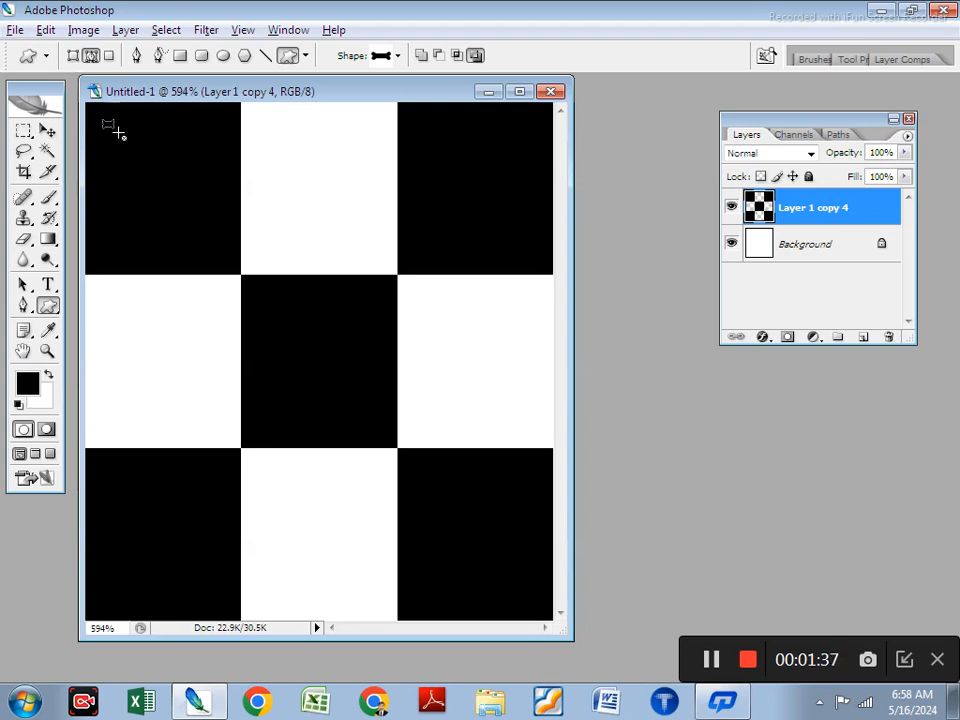
- Draw a path with the floral ornament custom shape inside the checkerboard's upper-left black rectangle
{"action": "left_click_drag", "start_coordinate": [117, 133], "coordinate": [208, 232]}
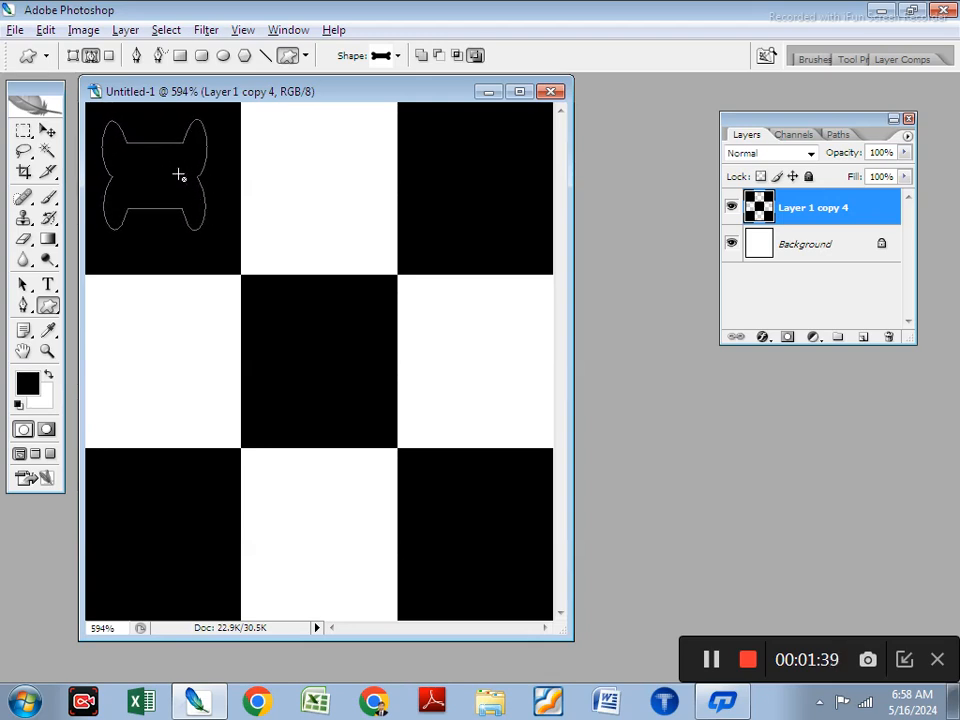
{"action": "left_click", "coordinate": [251, 163]}
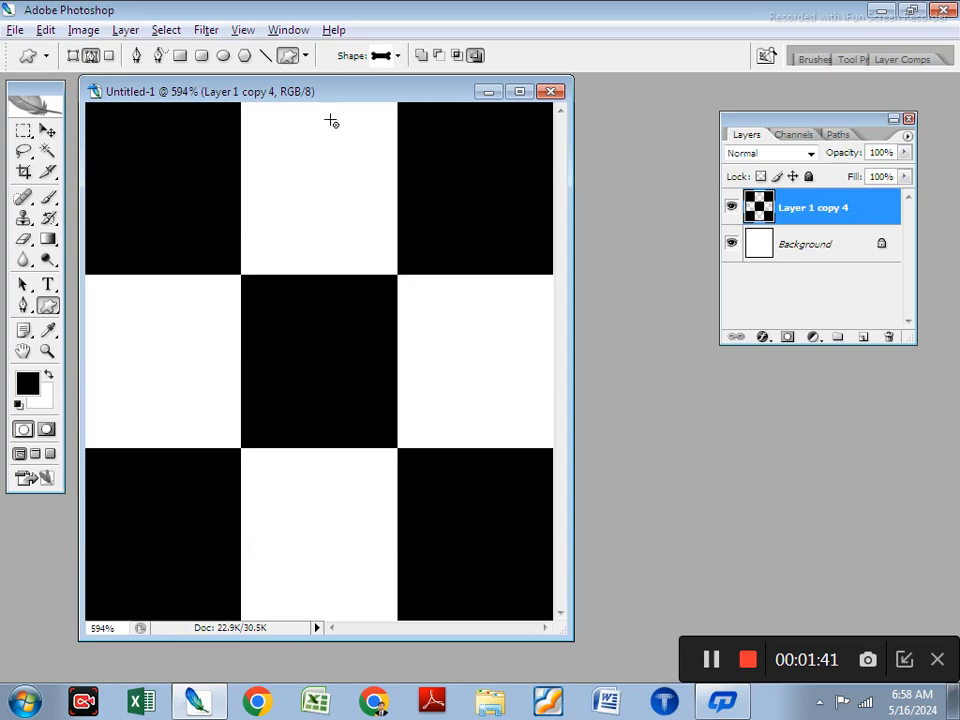
{"action": "left_click", "coordinate": [398, 56]}
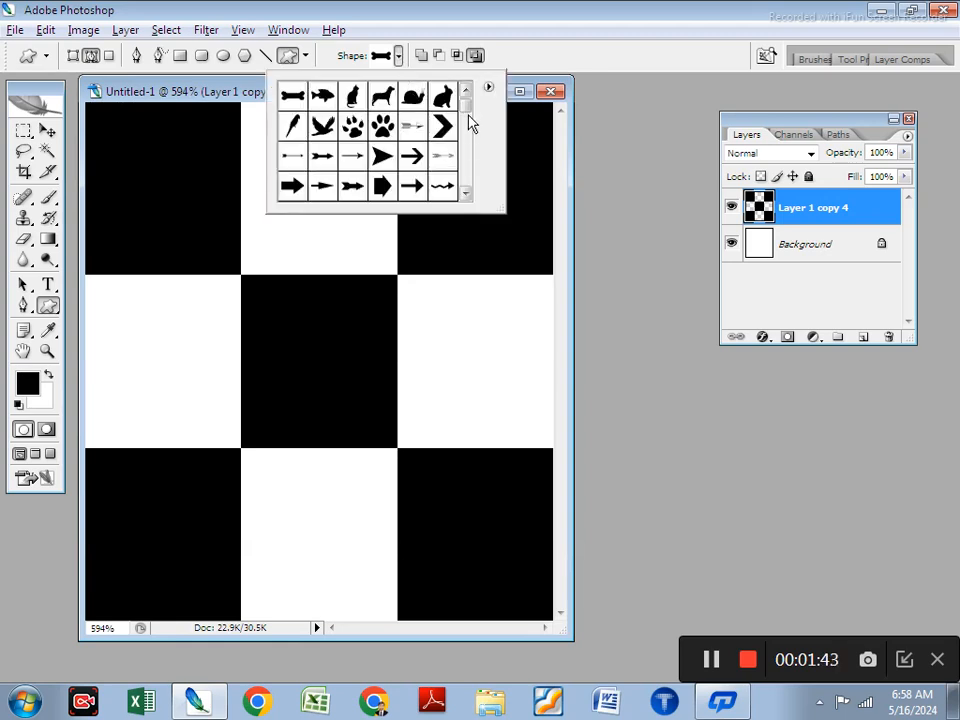
{"action": "left_click_drag", "start_coordinate": [468, 107], "coordinate": [472, 147]}
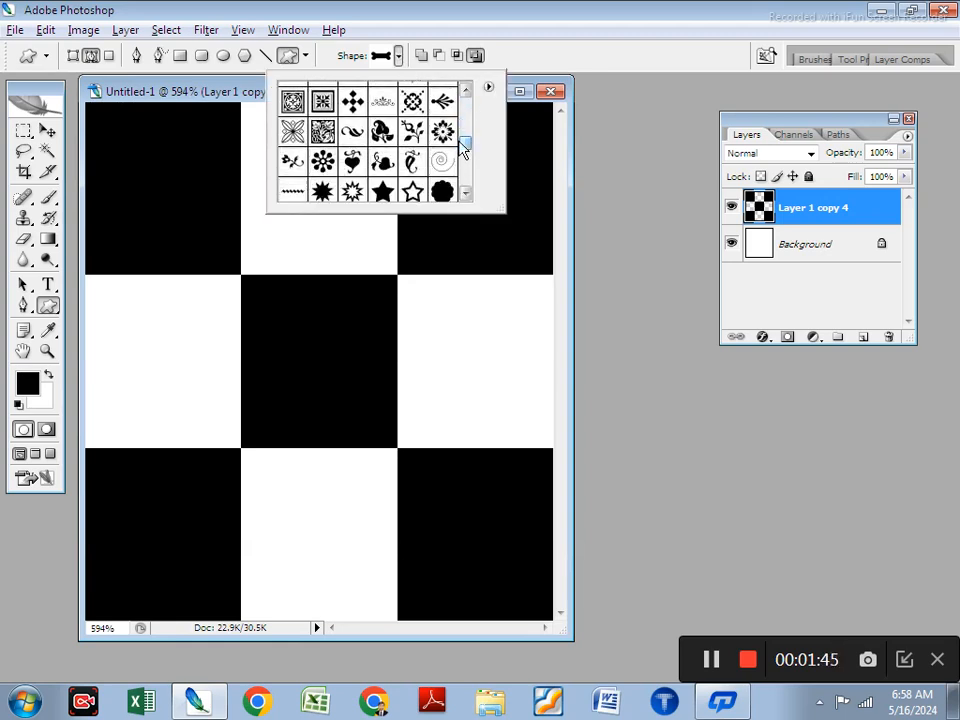
{"action": "left_click", "coordinate": [443, 132]}
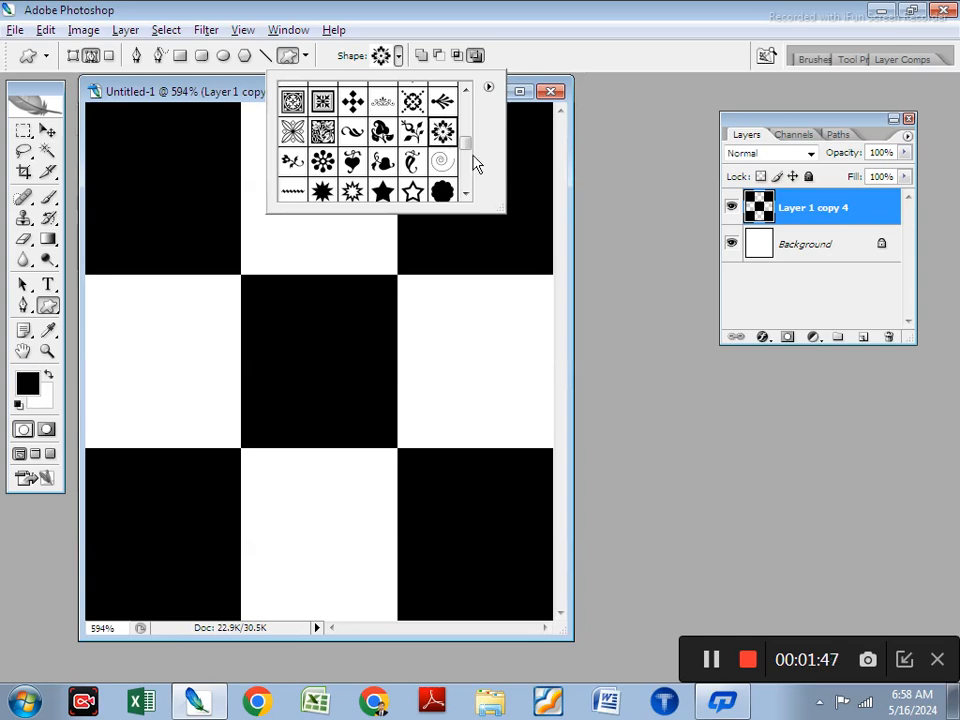
{"action": "left_click", "coordinate": [100, 130]}
{"action": "left_click_drag", "start_coordinate": [94, 116], "coordinate": [223, 253]}
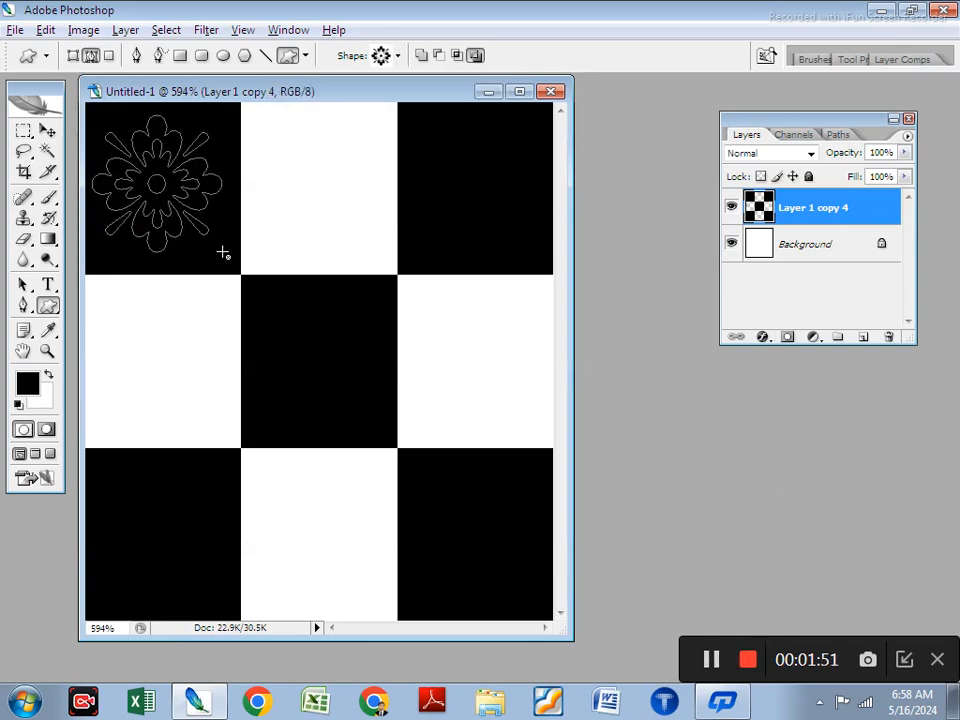
- Show the Paths palette and dock it in the same group as Layers and Channels
{"action": "left_click", "coordinate": [838, 135]}
{"action": "left_click_drag", "start_coordinate": [842, 140], "coordinate": [686, 255]}
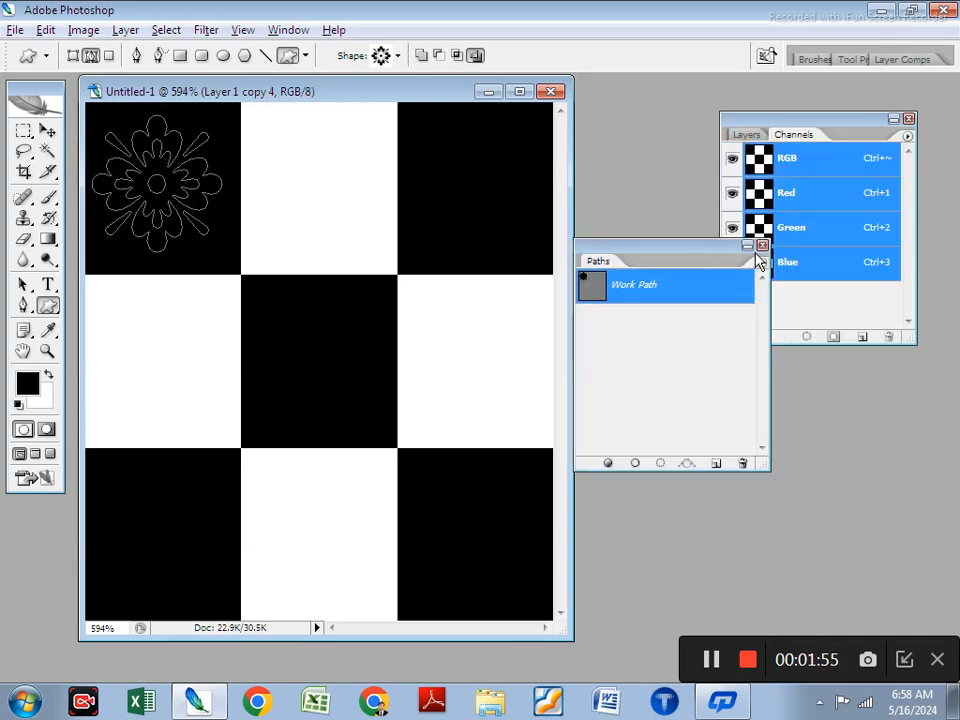
{"action": "left_click", "coordinate": [762, 246]}
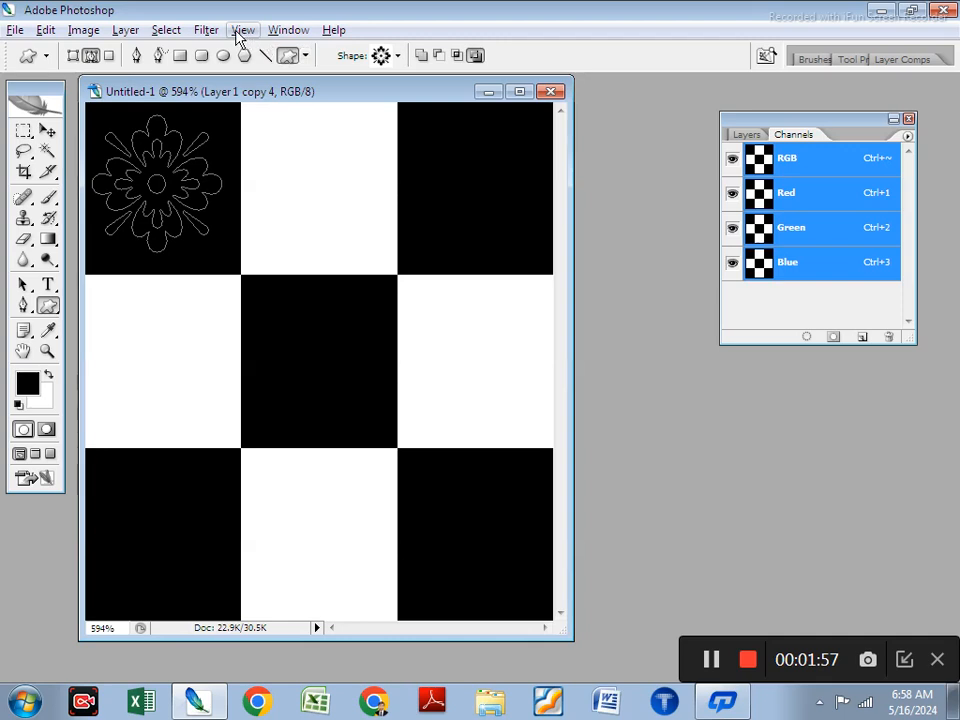
{"action": "left_click", "coordinate": [286, 31]}
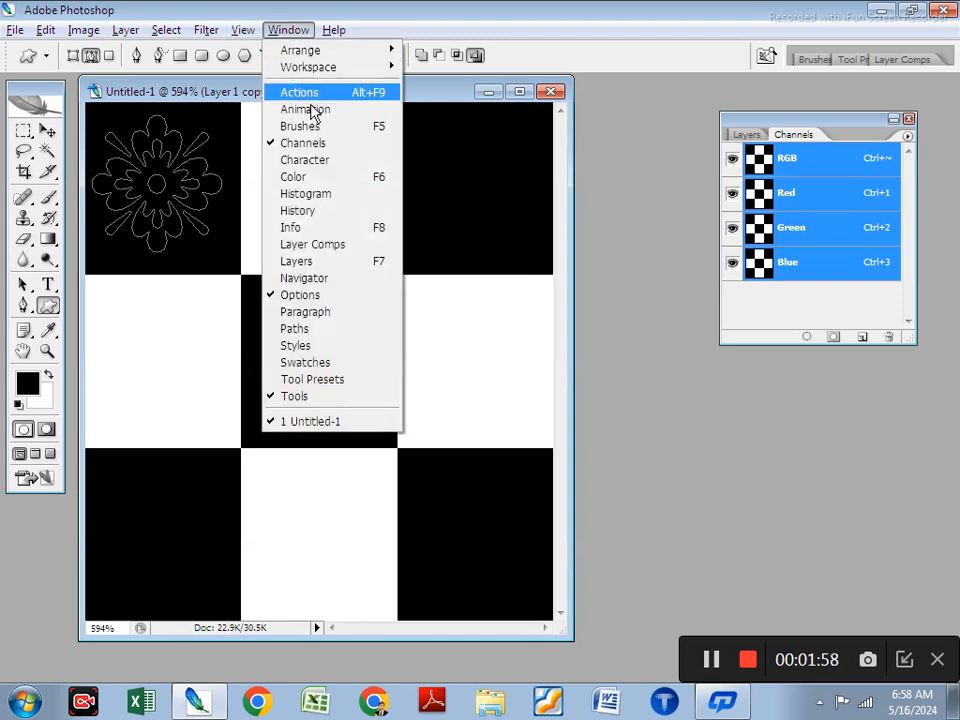
{"action": "left_click", "coordinate": [300, 330]}
{"action": "left_click_drag", "start_coordinate": [598, 261], "coordinate": [770, 134]}
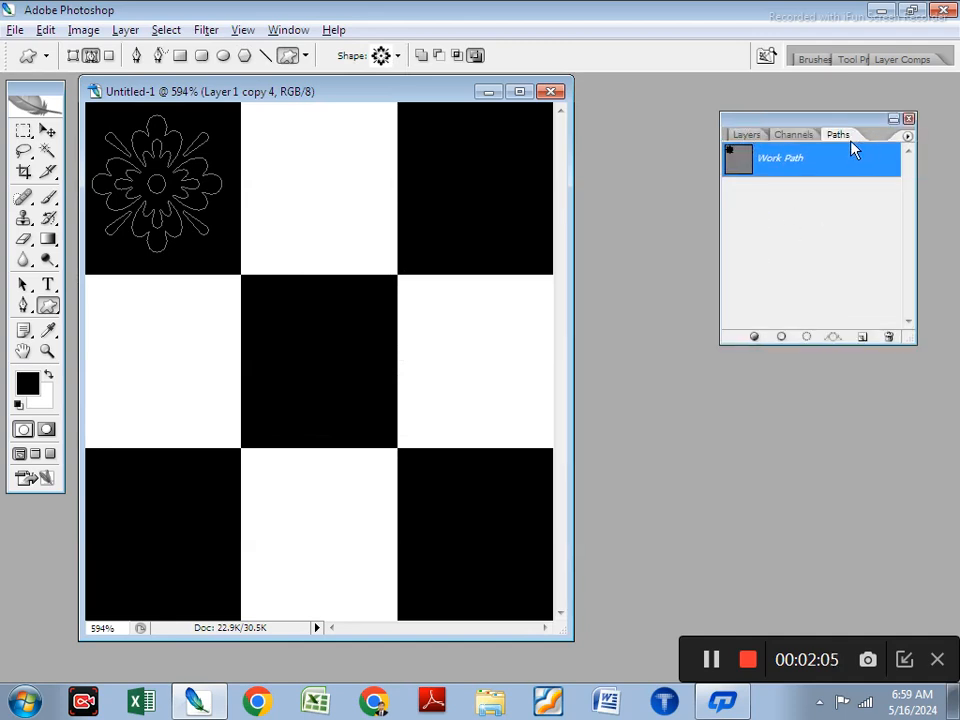
- Load the floral work path as a selection, fill it with white on a new layer, and deselect
{"action": "left_click", "coordinate": [809, 338]}
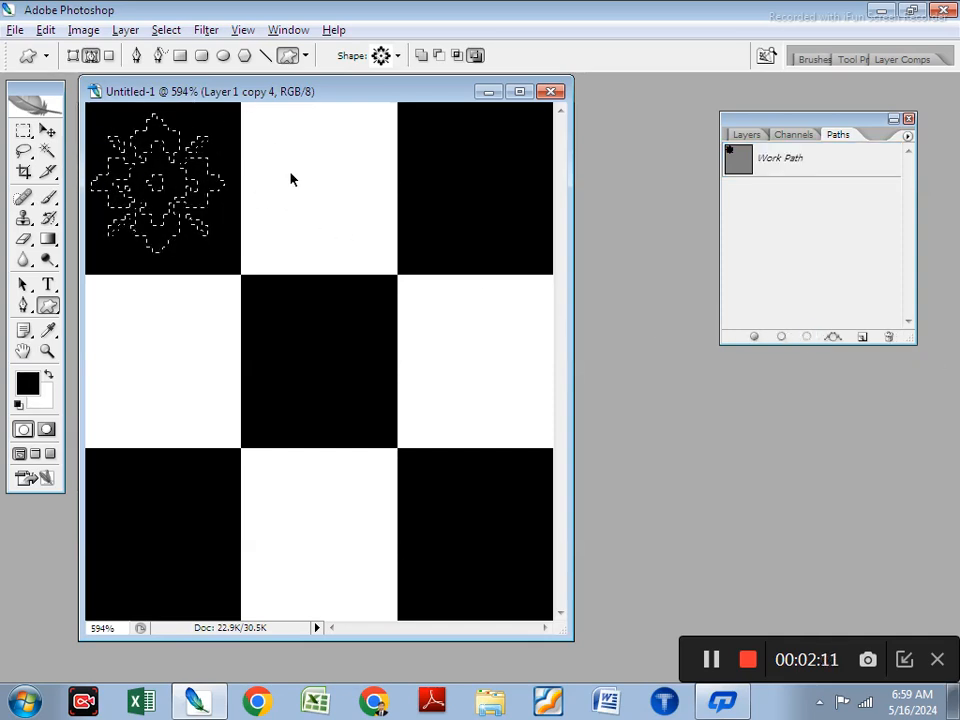
{"action": "key", "text": "ctrl+shift+n"}
{"action": "key", "text": "Return"}
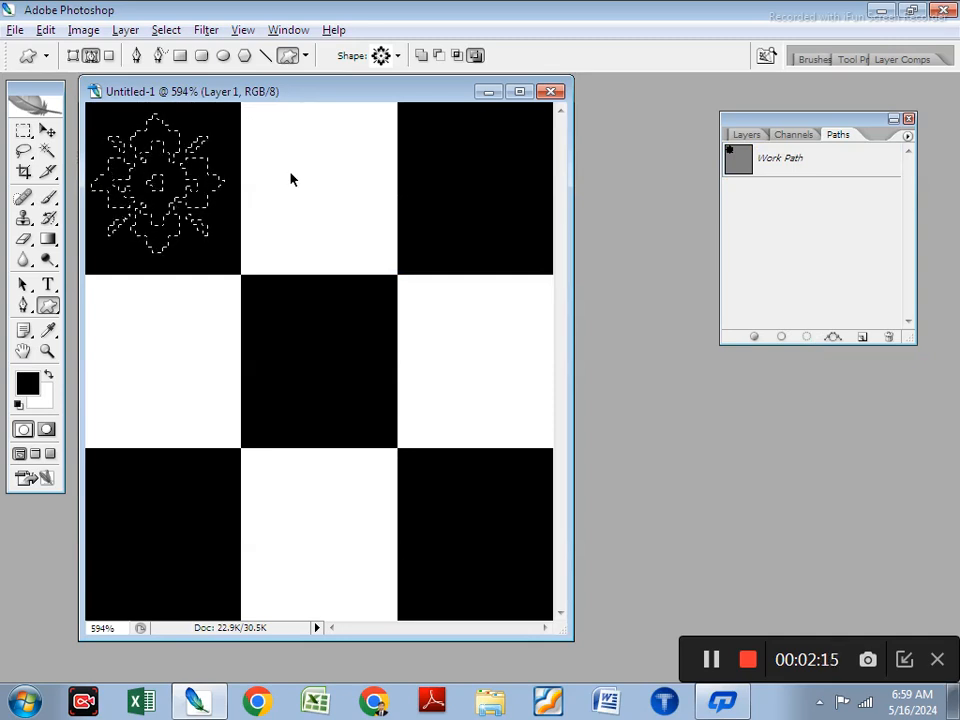
{"action": "key", "text": "ctrl+BackSpace"}
{"action": "key", "text": "ctrl+d"}
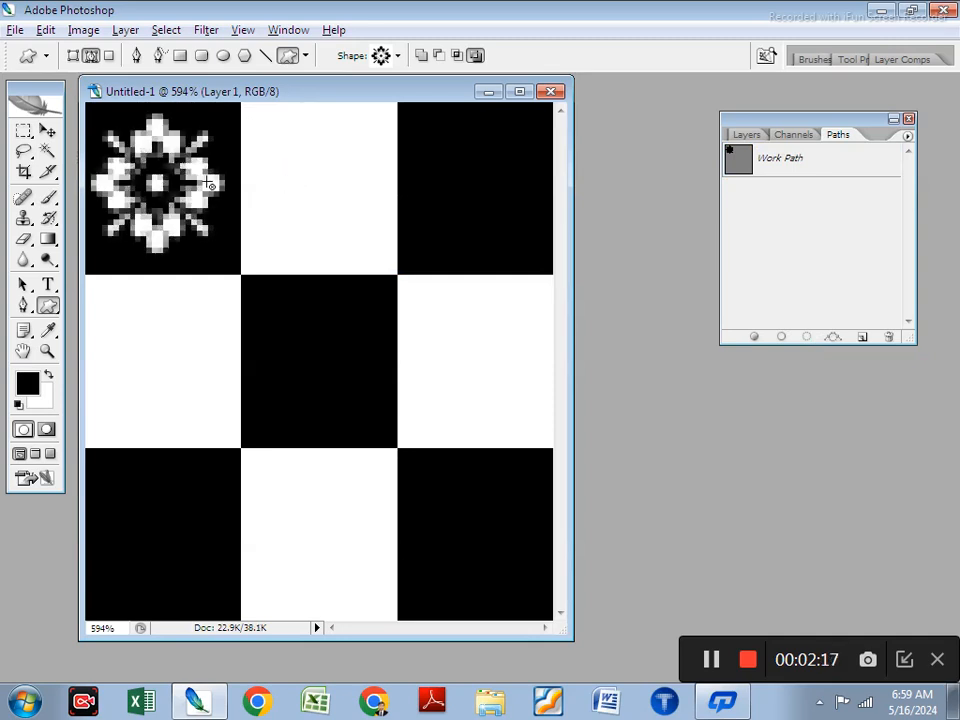
- Copy the white floral ornament into each of the other four black rectangles of the checkerboard
{"action": "left_click", "coordinate": [47, 131]}
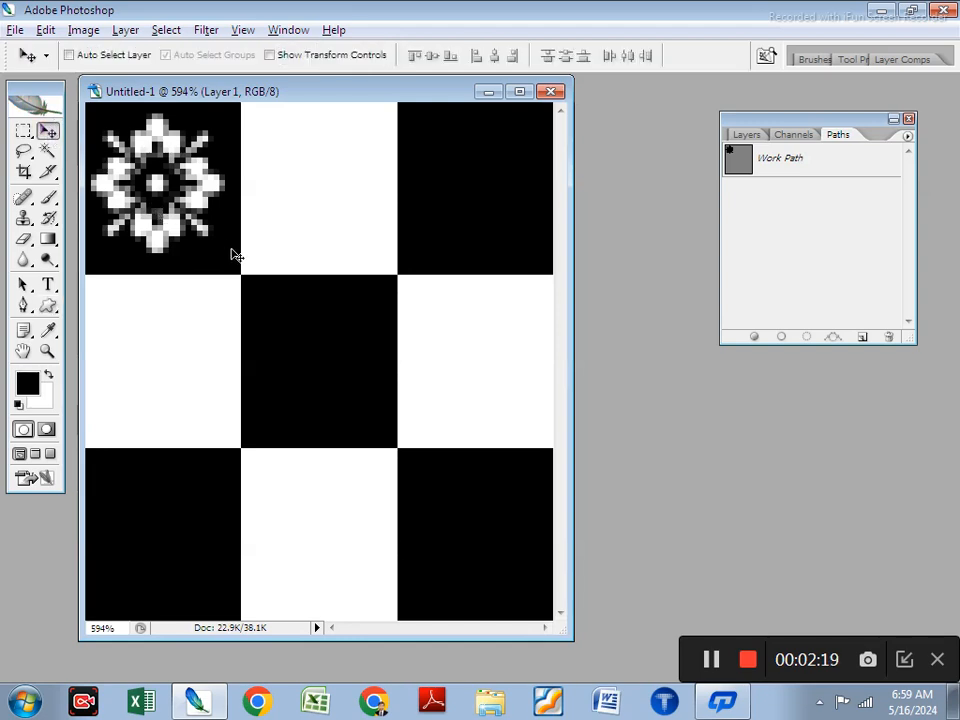
{"action": "left_click_drag", "start_coordinate": [222, 210], "coordinate": [209, 545]}
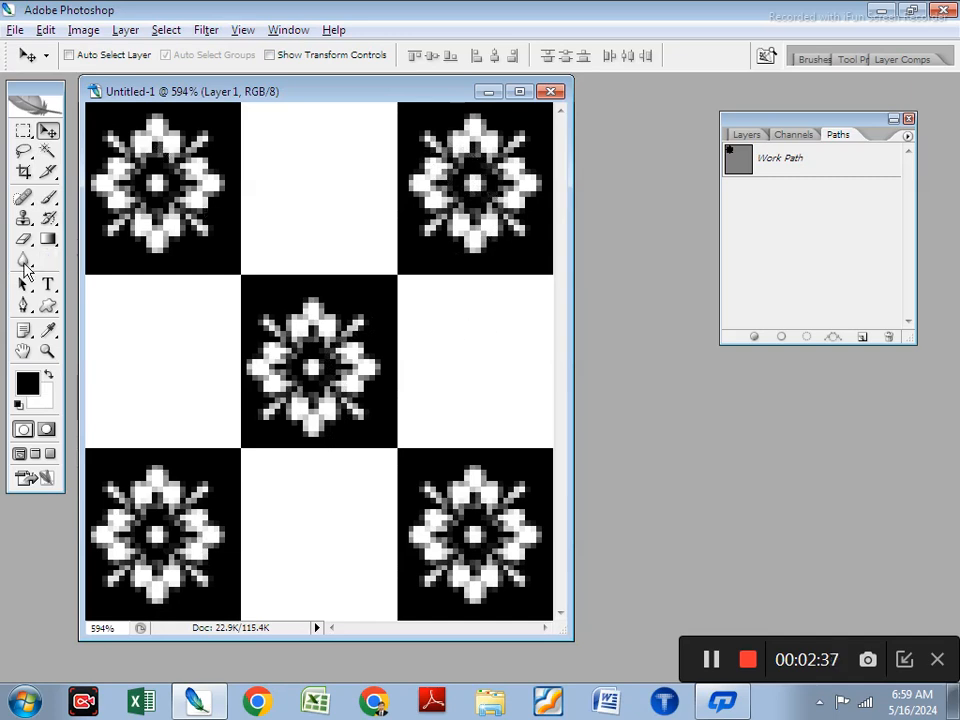
- Draw a path with the custom shape of five diamonds in a cross inside the white rectangle at the left of the middle row
{"action": "left_click", "coordinate": [47, 305]}
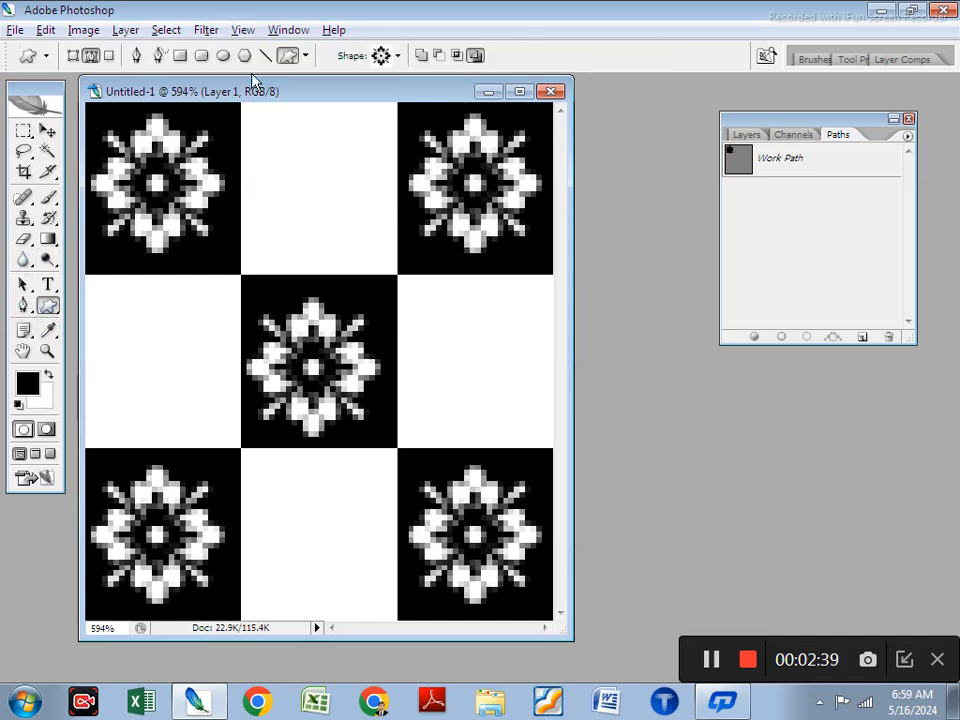
{"action": "left_click", "coordinate": [397, 56]}
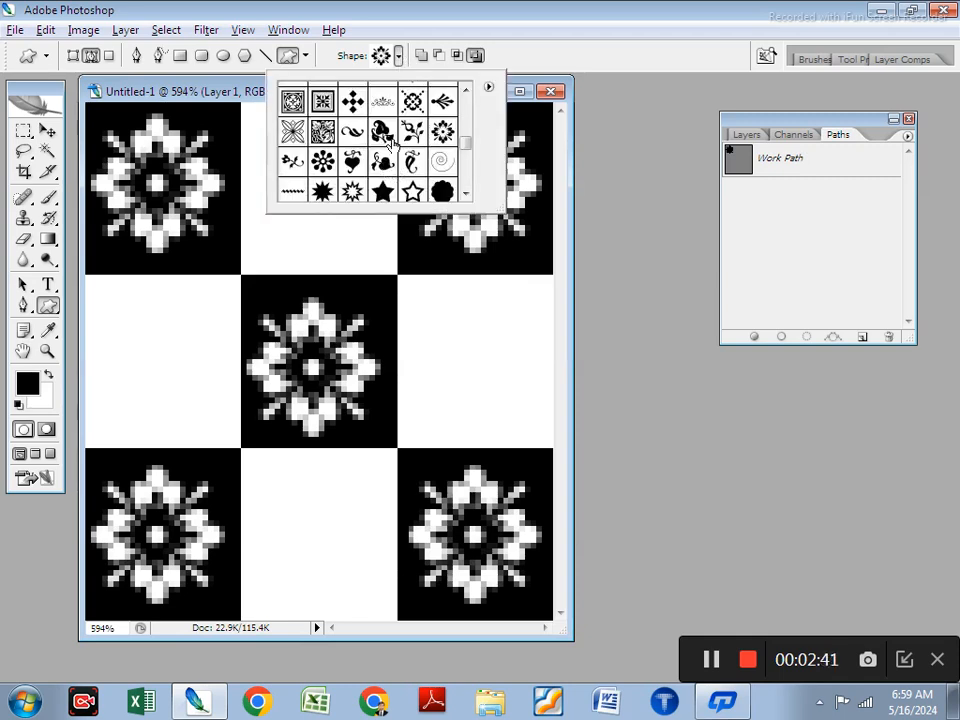
{"action": "left_click", "coordinate": [353, 102]}
{"action": "left_click_drag", "start_coordinate": [90, 300], "coordinate": [212, 444]}
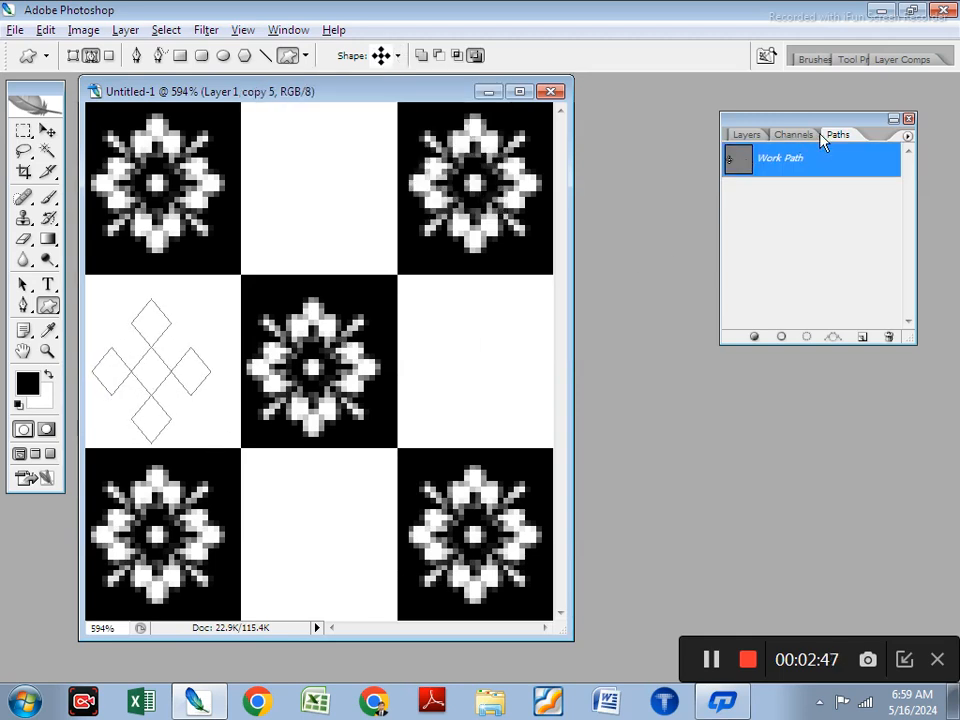
- Load the diamond-cross work path as a selection, fill it with black on a new layer, Layer 2, and deselect
{"action": "left_click", "coordinate": [807, 337]}
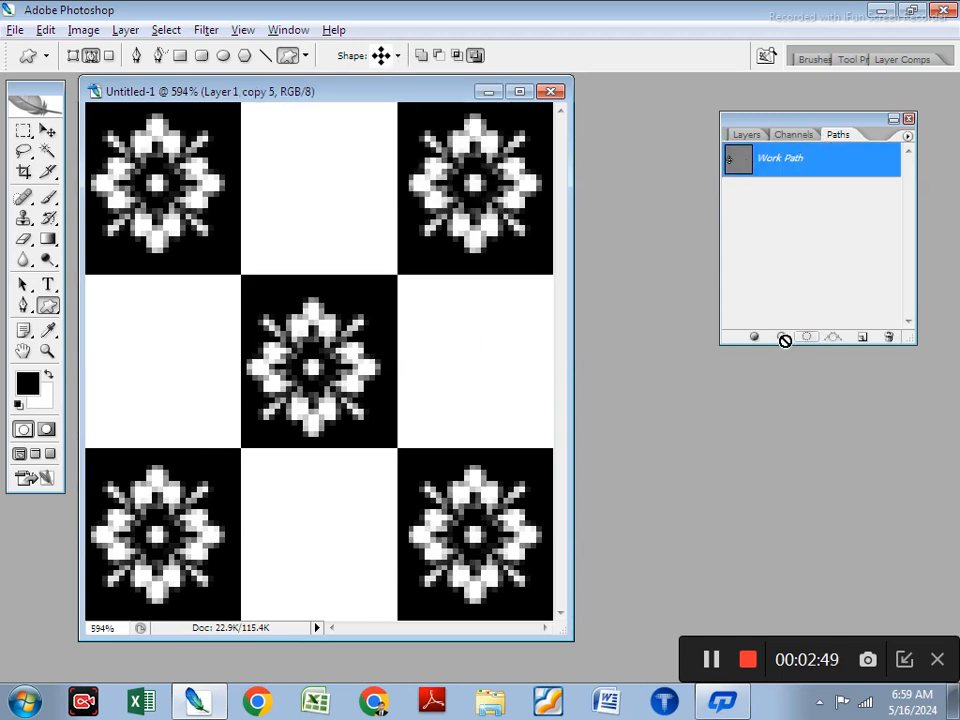
{"action": "key", "text": "ctrl+shift+n"}
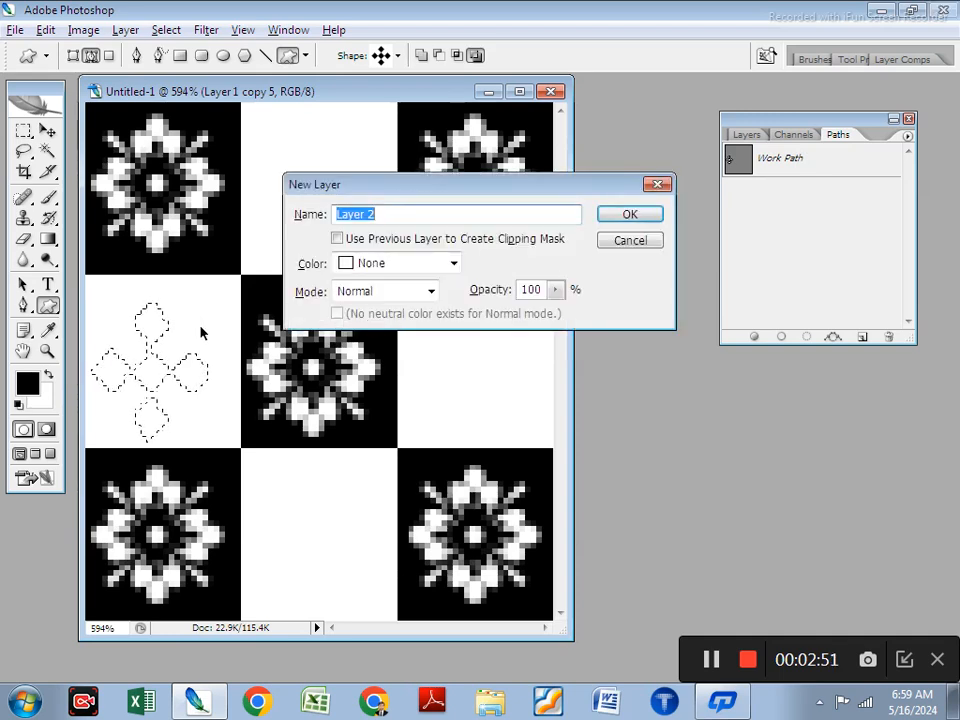
{"action": "key", "text": "Return"}
{"action": "key", "text": "alt+BackSpace"}
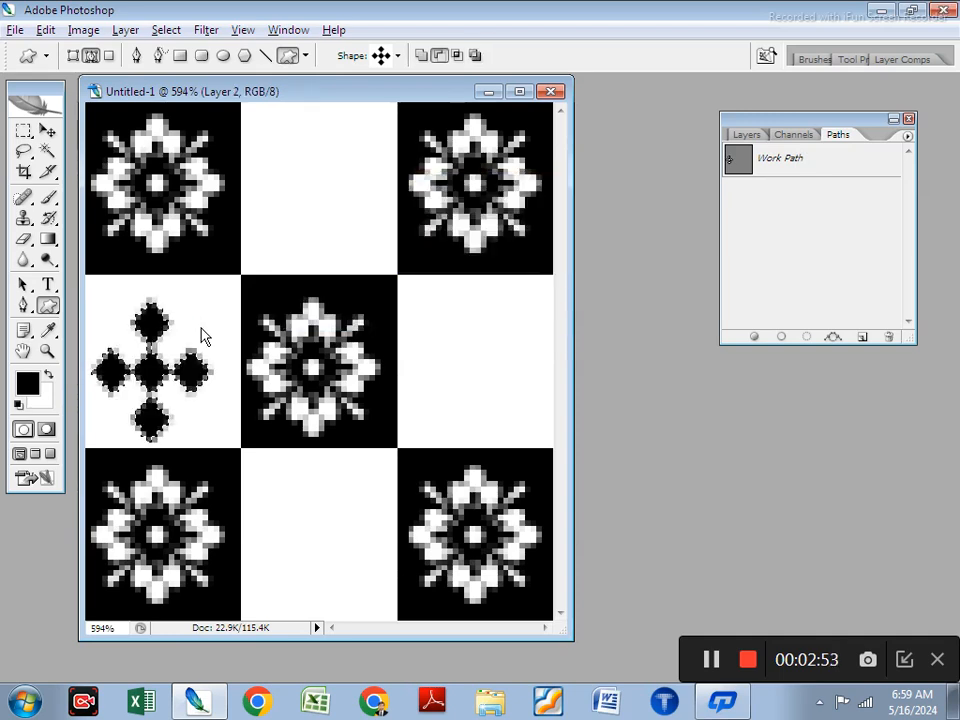
{"action": "key", "text": "ctrl+d"}
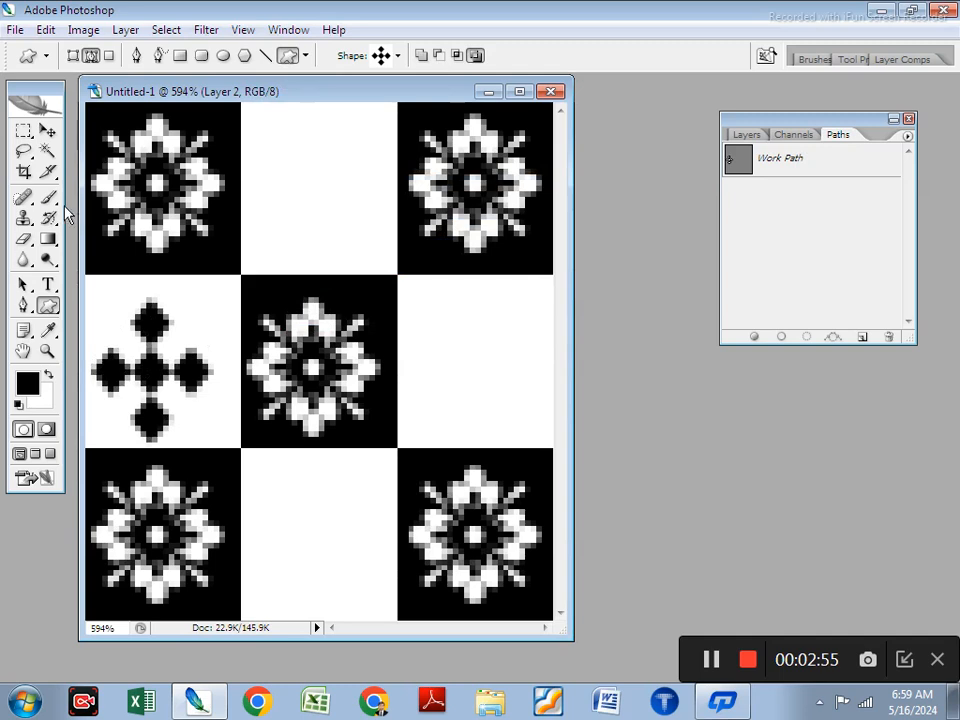
- Copy the black diamond-cross ornament into the other three white rectangles of the checkerboard
{"action": "left_click", "coordinate": [47, 130]}
{"action": "left_click_drag", "start_coordinate": [153, 379], "coordinate": [331, 548]}
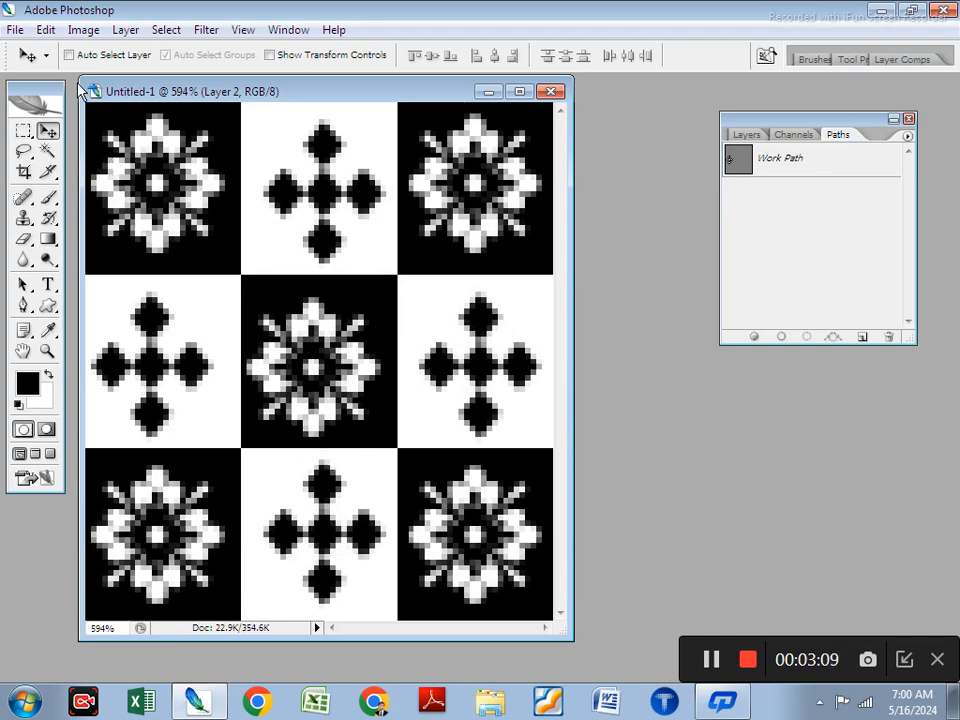
- Define the finished checkerboard tile as a pattern named pattern 1
{"action": "left_click", "coordinate": [44, 30]}
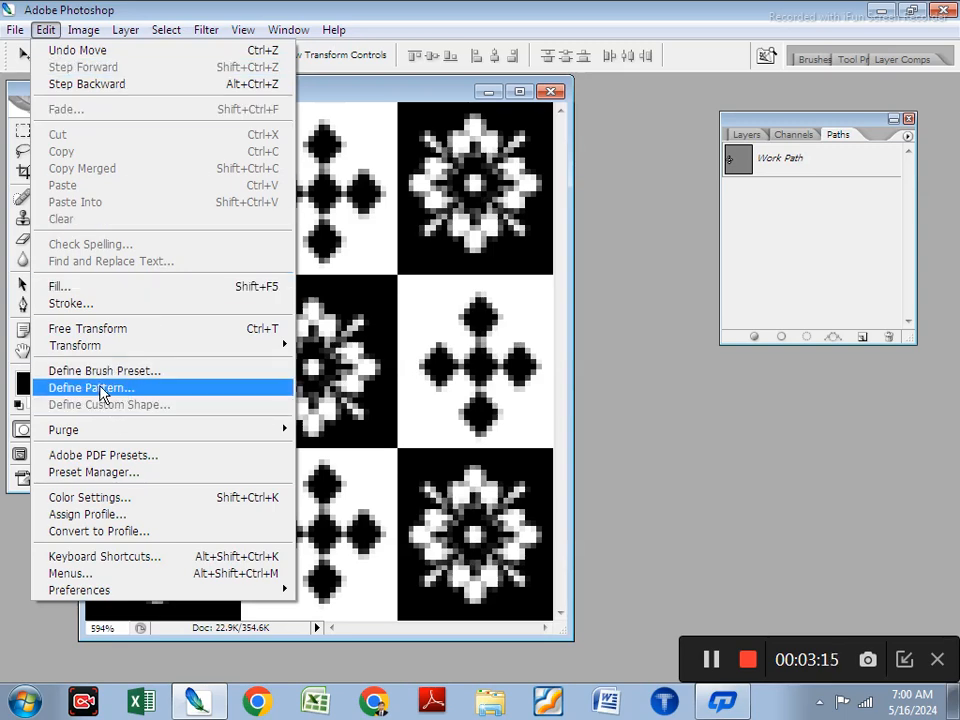
{"action": "left_click", "coordinate": [100, 388]}
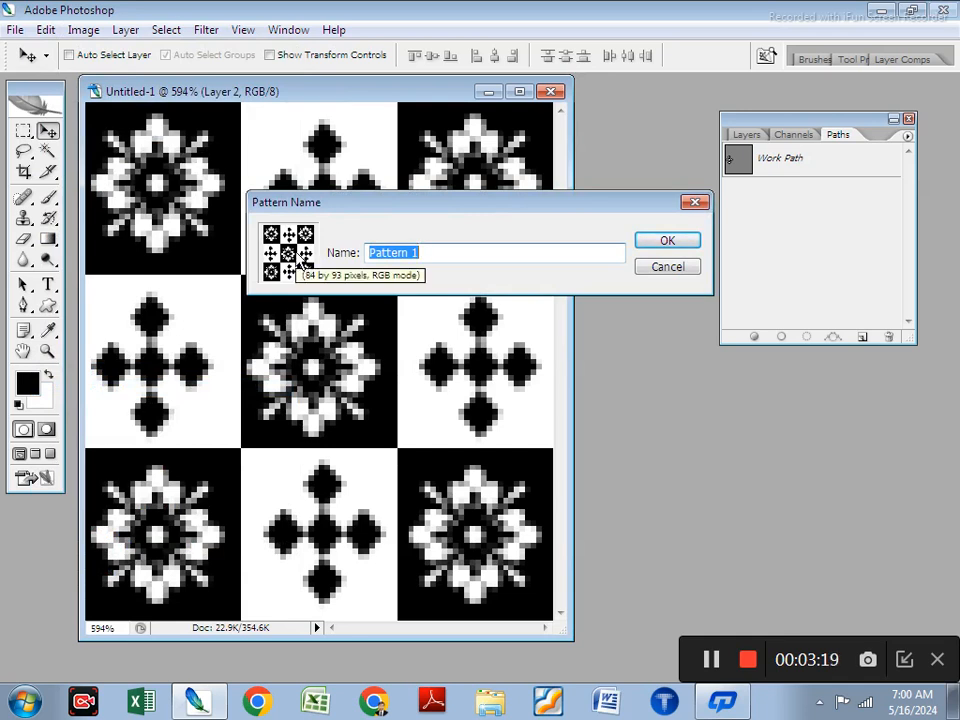
{"action": "type", "text": "pa"}
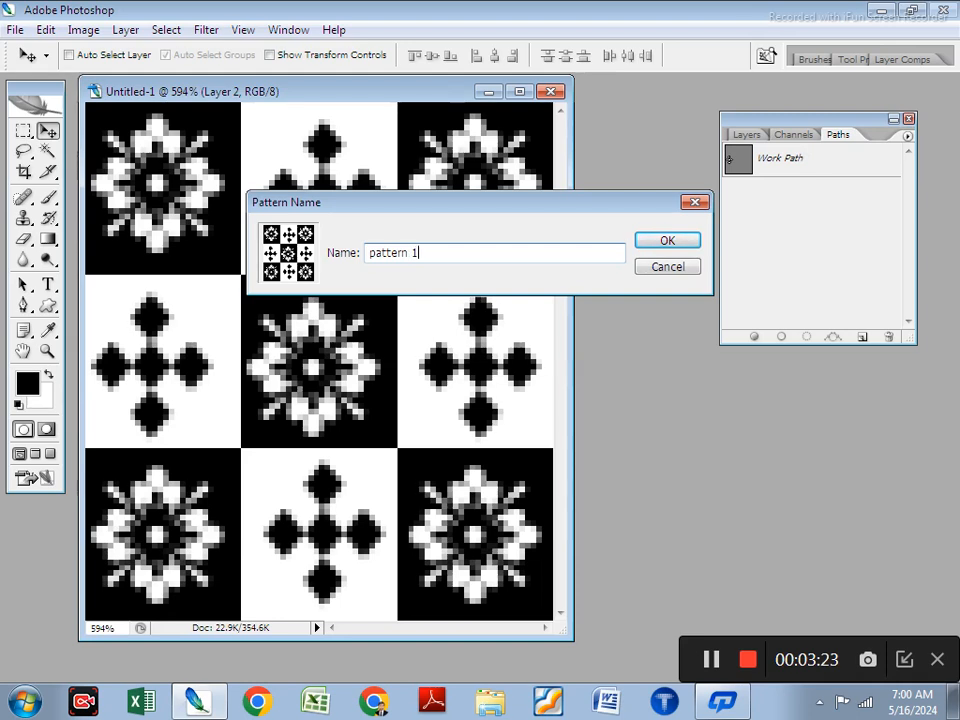
{"action": "left_click", "coordinate": [668, 244]}
- Close the tile document without saving and create a new document with the 5 x 7 preset
{"action": "left_click", "coordinate": [550, 91]}
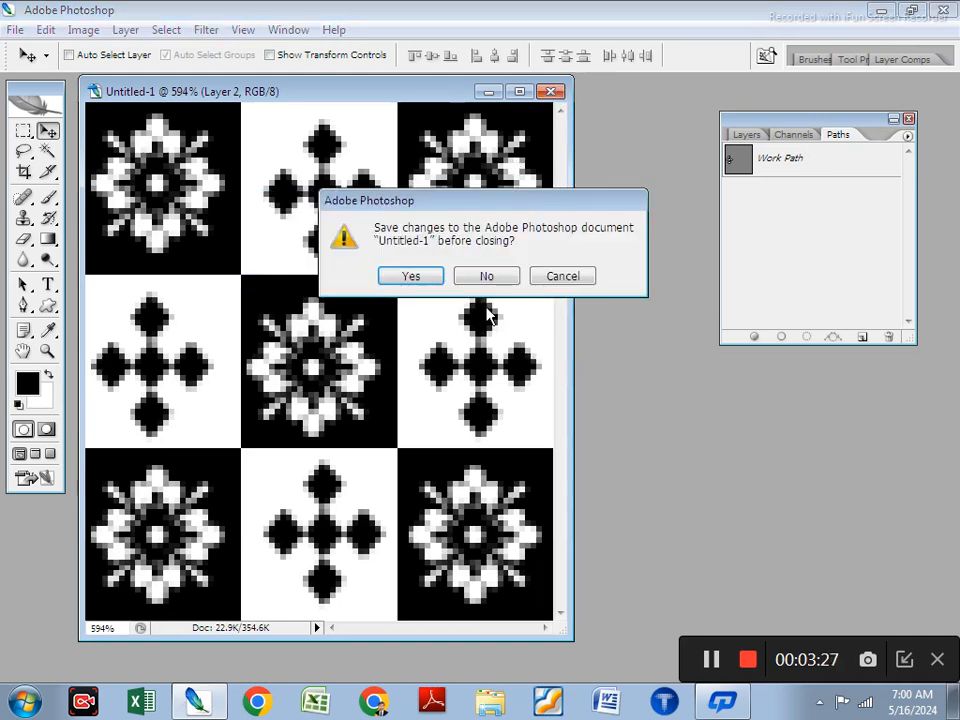
{"action": "left_click", "coordinate": [490, 279]}
{"action": "key", "text": "ctrl+n"}
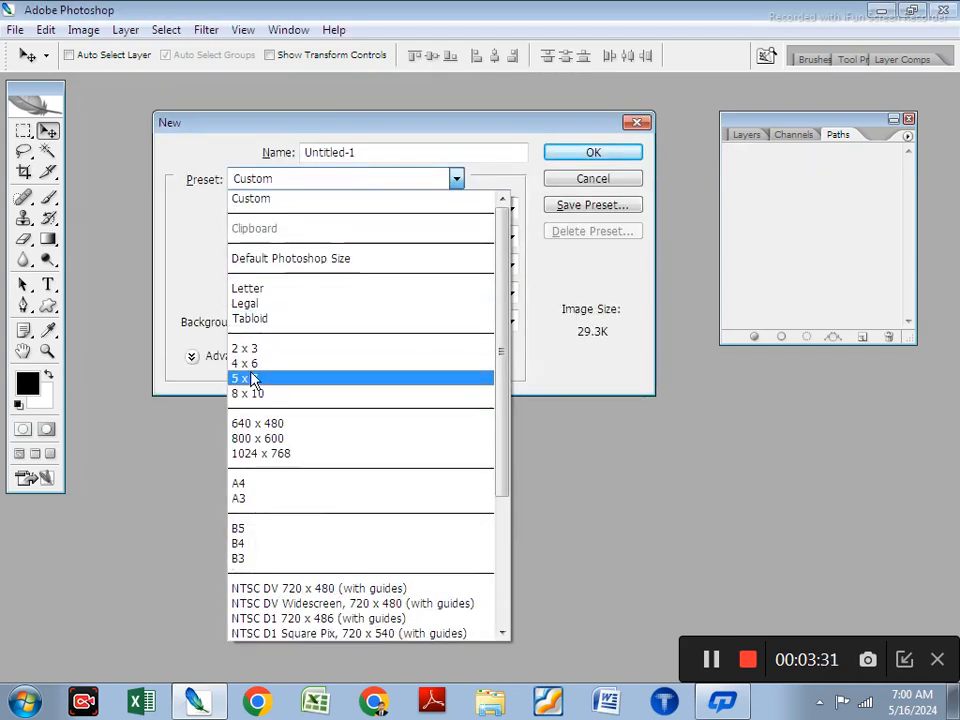
{"action": "left_click", "coordinate": [332, 379]}
{"action": "left_click", "coordinate": [586, 158]}
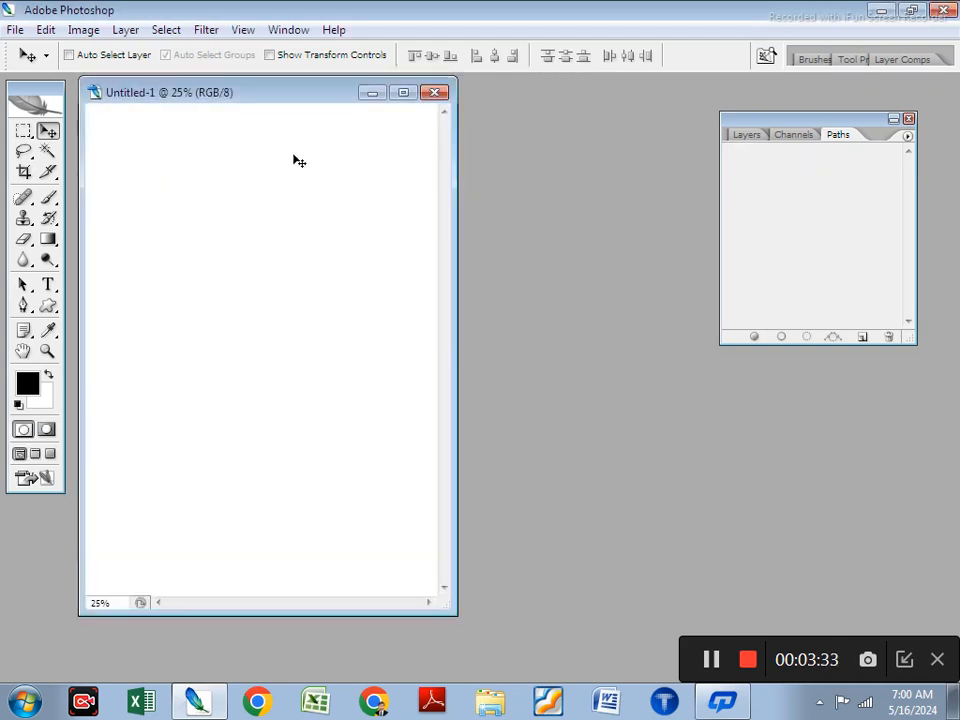
- Enlarge the document window and select a narrow rectangular border along the canvas edges using an inverted rectangular marquee
{"action": "left_click_drag", "start_coordinate": [272, 94], "coordinate": [345, 91]}
{"action": "left_click_drag", "start_coordinate": [527, 601], "coordinate": [569, 651]}
{"action": "left_click", "coordinate": [24, 132]}
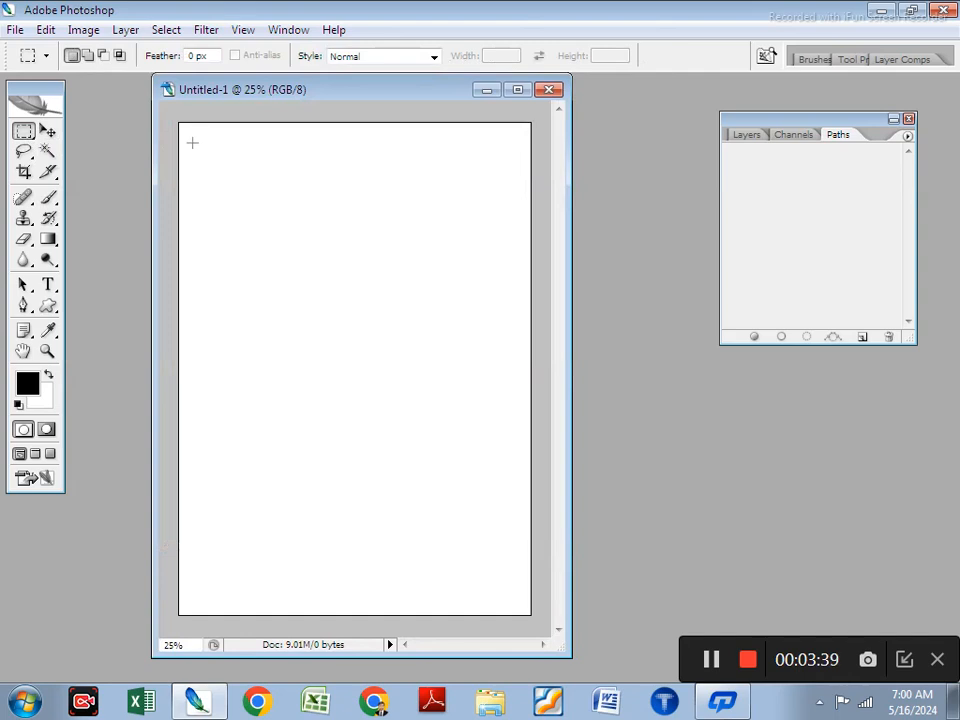
{"action": "left_click_drag", "start_coordinate": [505, 594], "coordinate": [514, 593]}
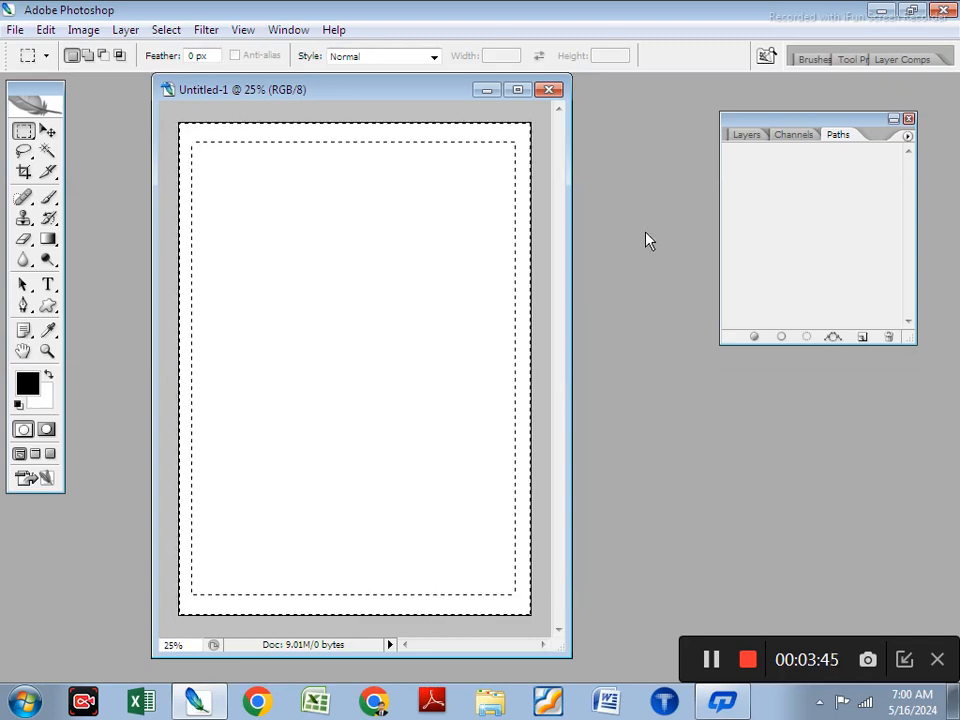
- Create a new layer named frem, fill the border selection on it with black, and deselect
{"action": "key", "text": "ctrl+shift+n"}
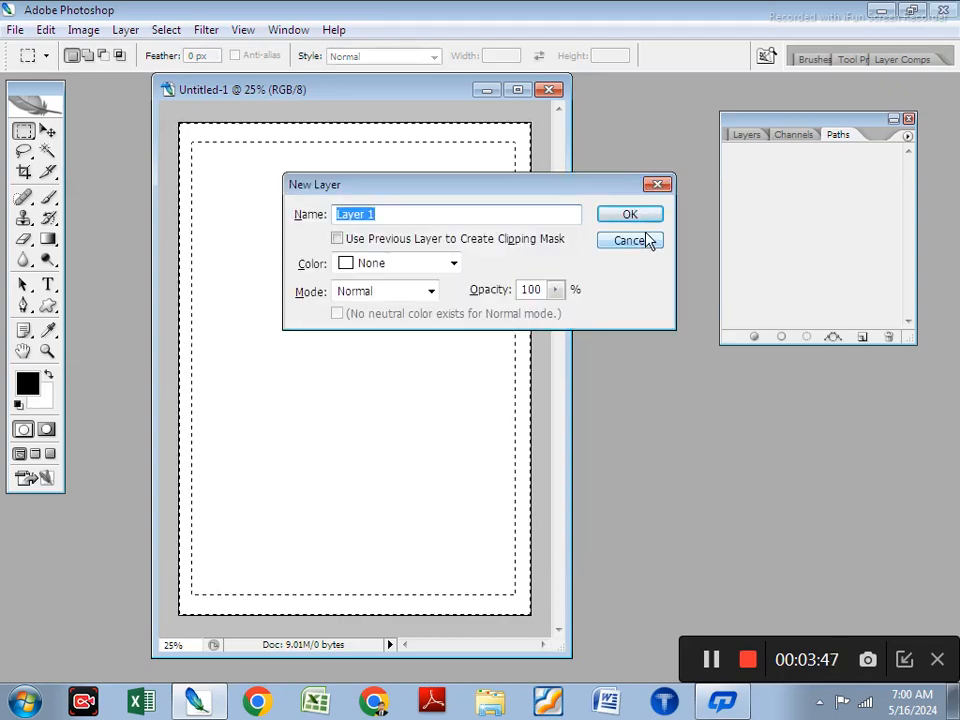
{"action": "type", "text": "frem"}
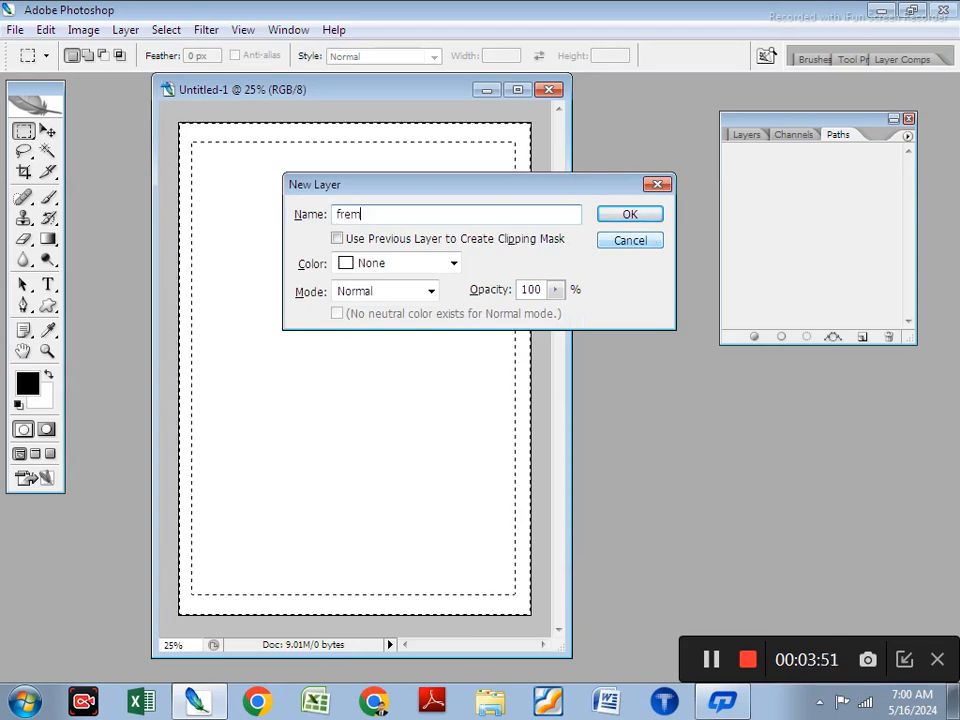
{"action": "key", "text": "Return"}
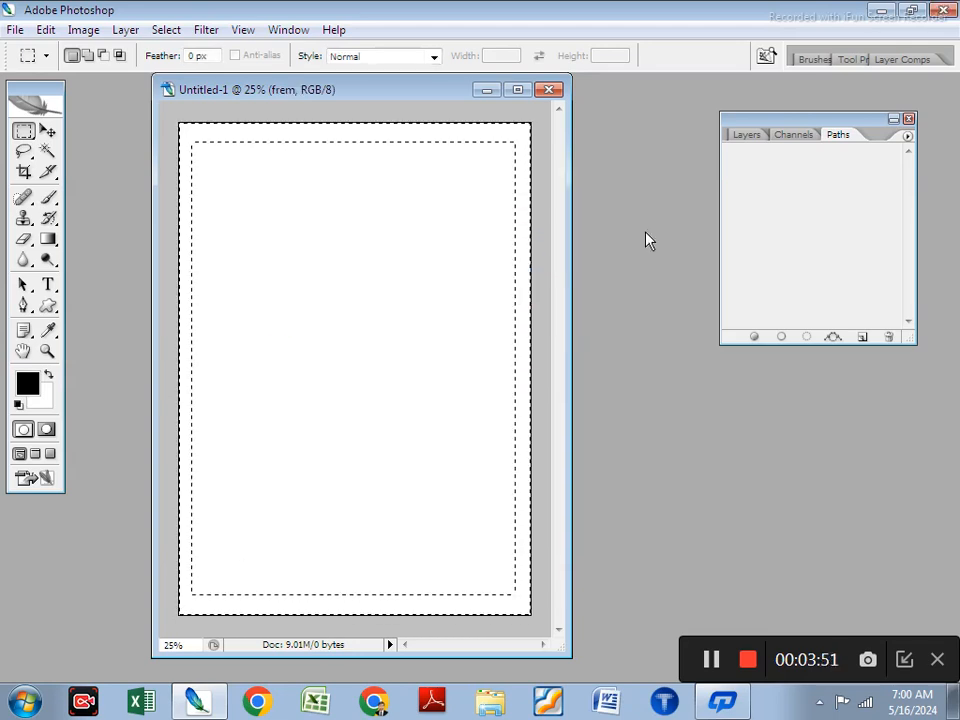
{"action": "left_click", "coordinate": [739, 140]}
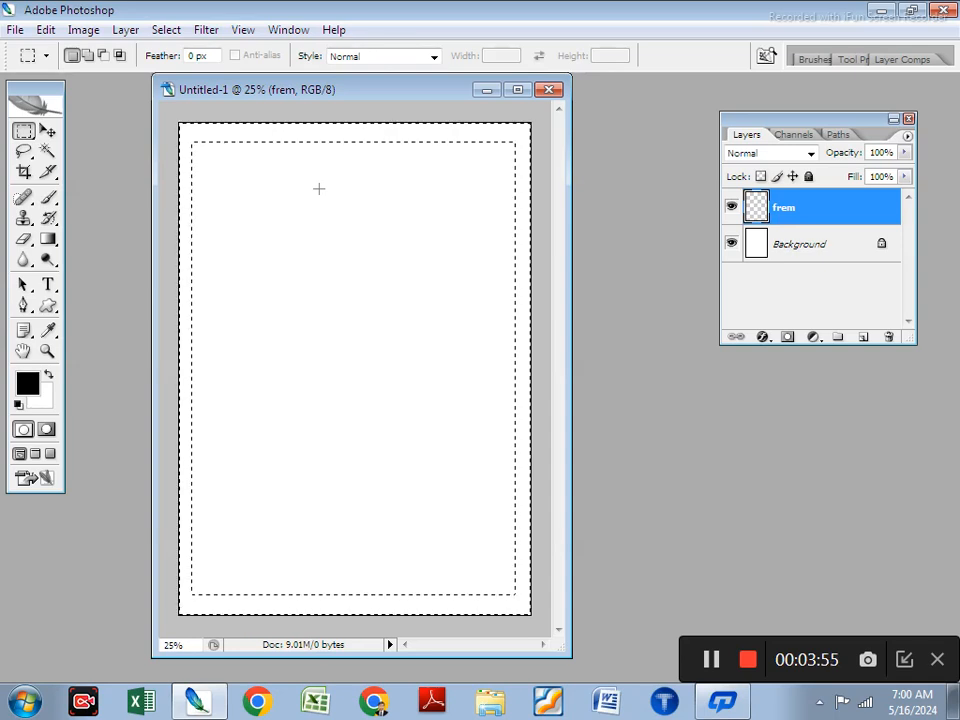
{"action": "key", "text": "alt+BackSpace"}
{"action": "key", "text": "ctrl+d"}
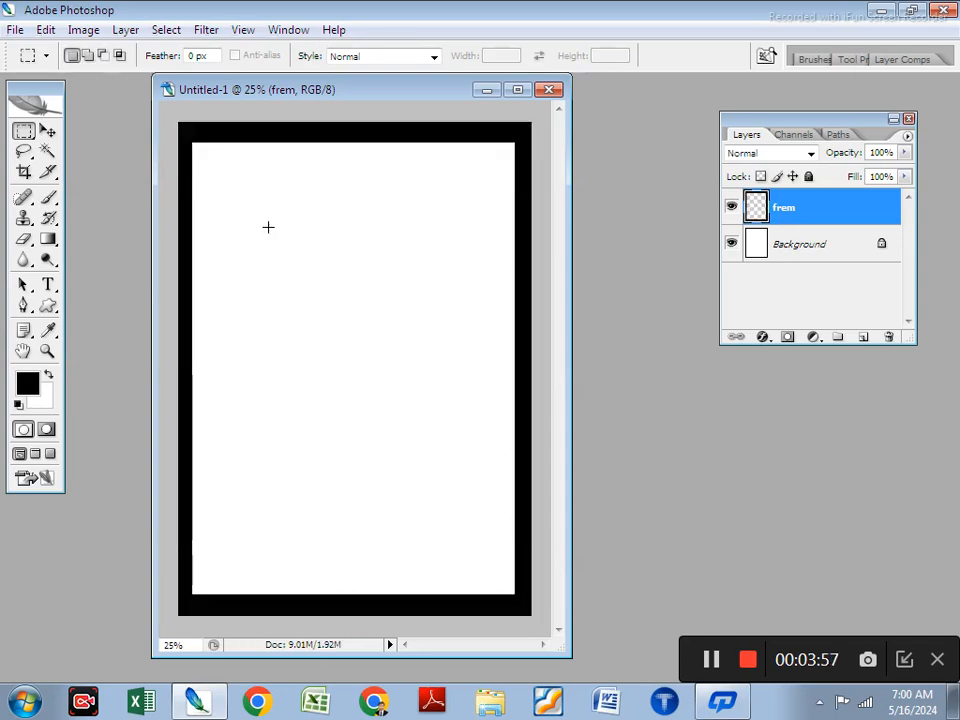
- Show the Styles palette, clear of the Layers palette, and give the frem layer the blue chrome bevelled preset style after trying several others
{"action": "left_click", "coordinate": [288, 30]}
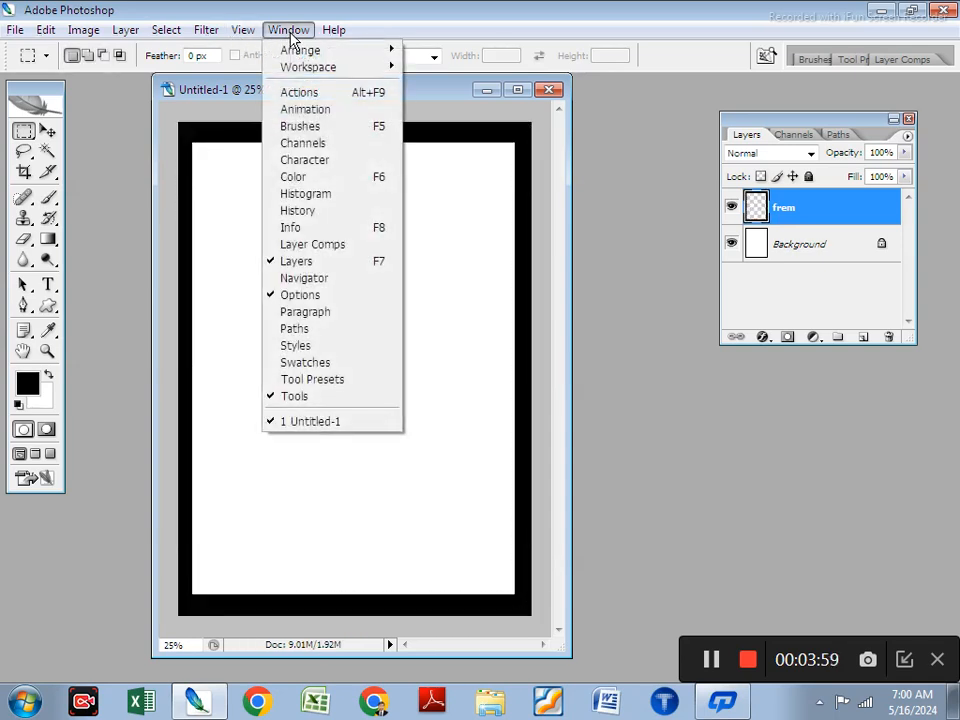
{"action": "left_click", "coordinate": [295, 343]}
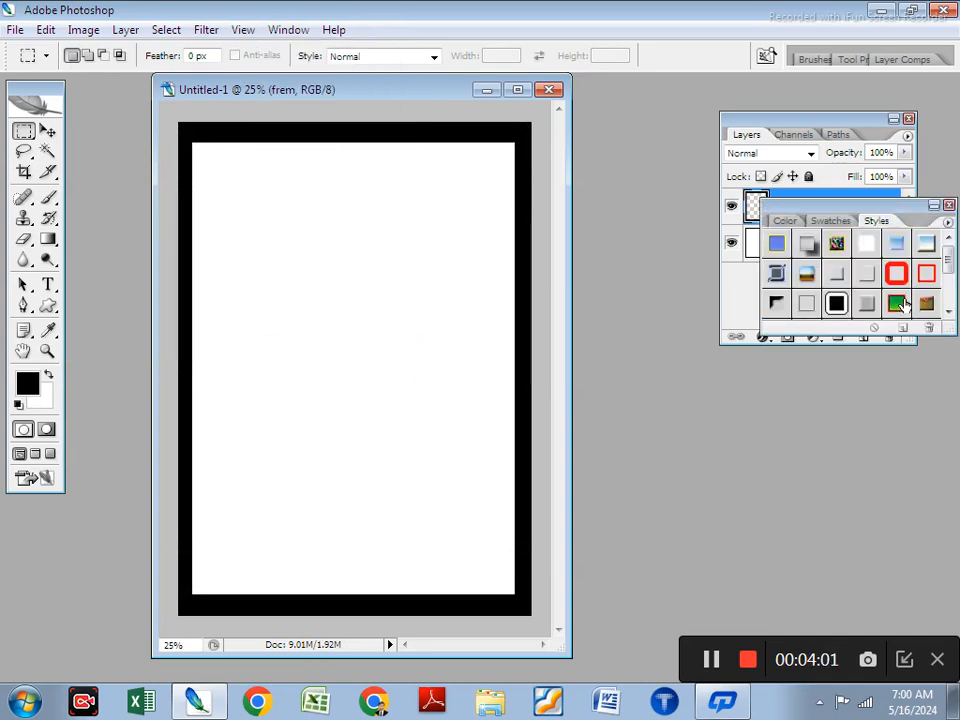
{"action": "left_click", "coordinate": [925, 273]}
{"action": "left_click", "coordinate": [868, 305]}
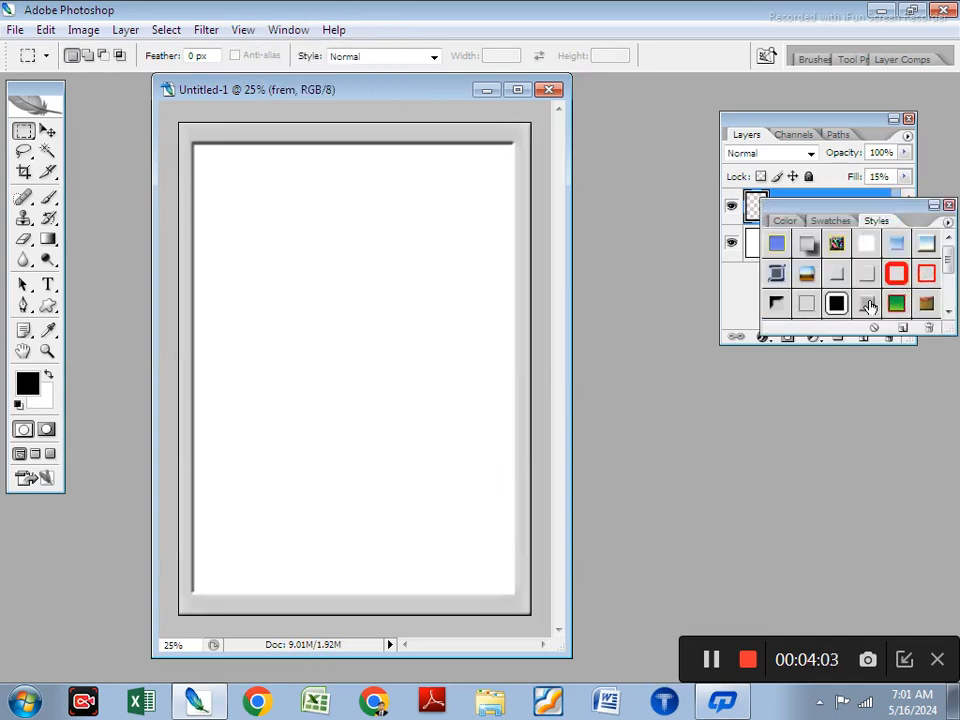
{"action": "left_click", "coordinate": [894, 250]}
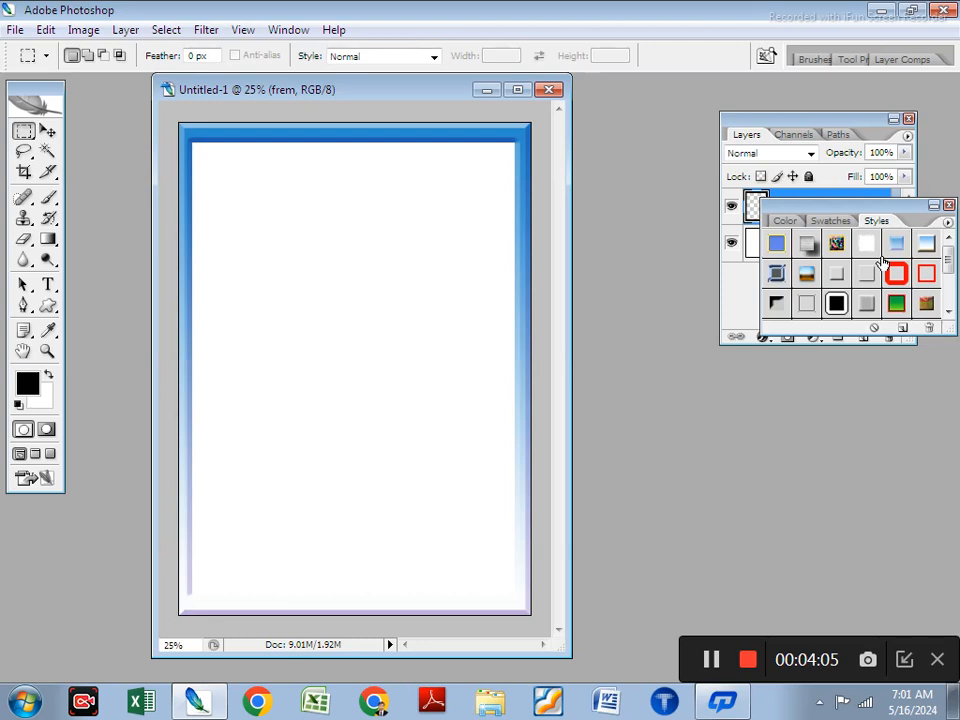
{"action": "left_click", "coordinate": [777, 303]}
{"action": "left_click", "coordinate": [772, 274]}
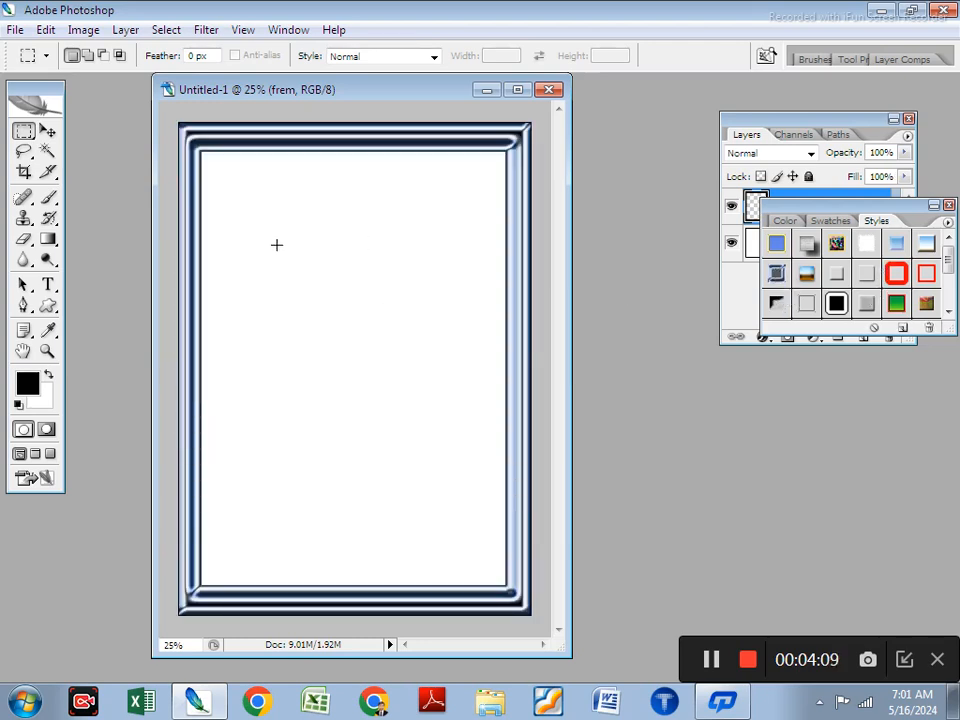
{"action": "left_click_drag", "start_coordinate": [864, 208], "coordinate": [851, 375]}
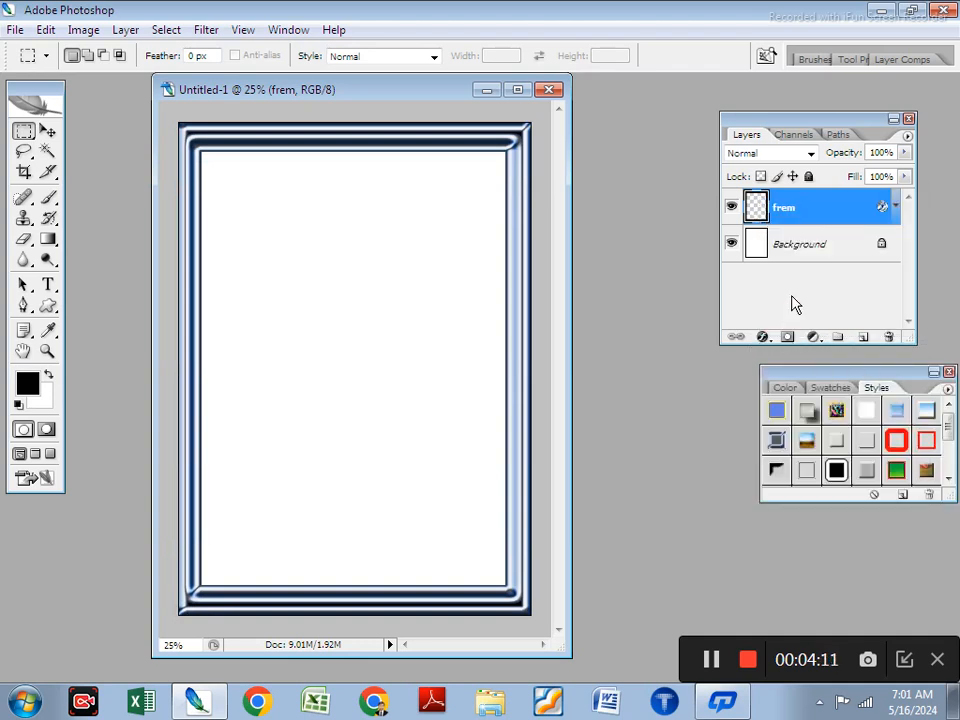
- With the Background layer active, select five separate elliptical areas of different sizes in the upper part of the canvas, adding each to the selection
{"action": "left_click", "coordinate": [786, 250]}
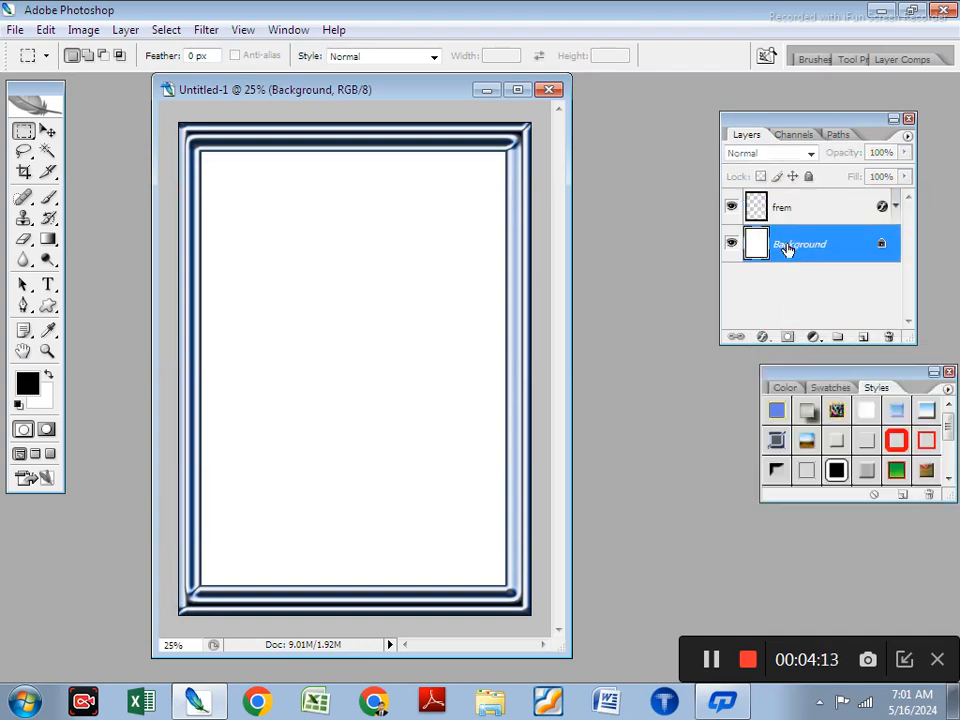
{"action": "right_click", "coordinate": [28, 137]}
{"action": "left_click", "coordinate": [80, 147]}
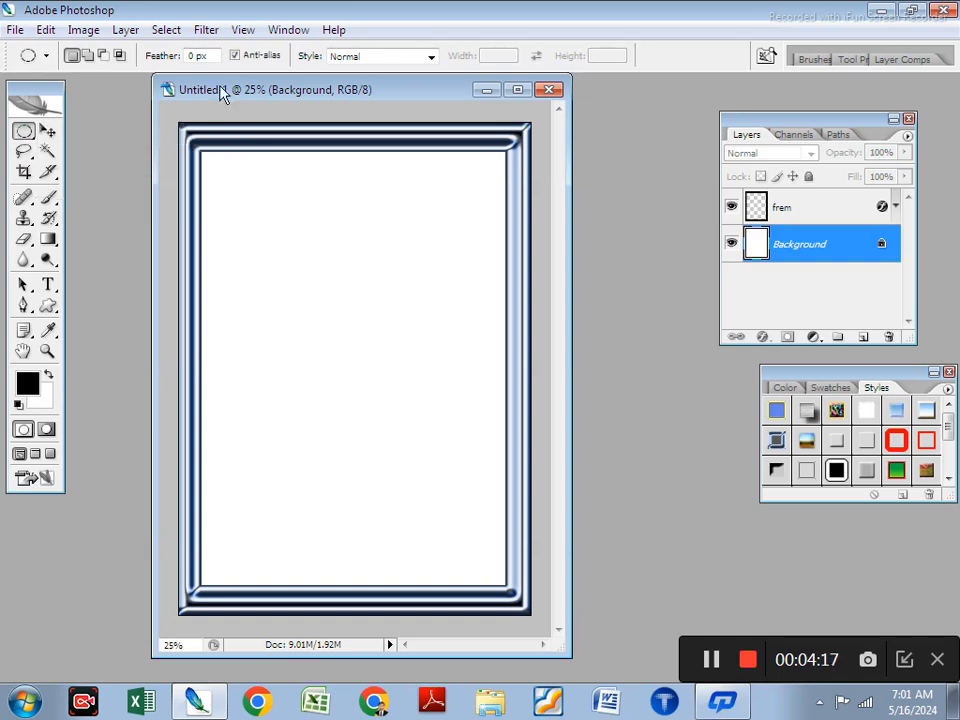
{"action": "left_click", "coordinate": [71, 56]}
{"action": "left_click_drag", "start_coordinate": [248, 207], "coordinate": [251, 219]}
{"action": "left_click", "coordinate": [88, 56]}
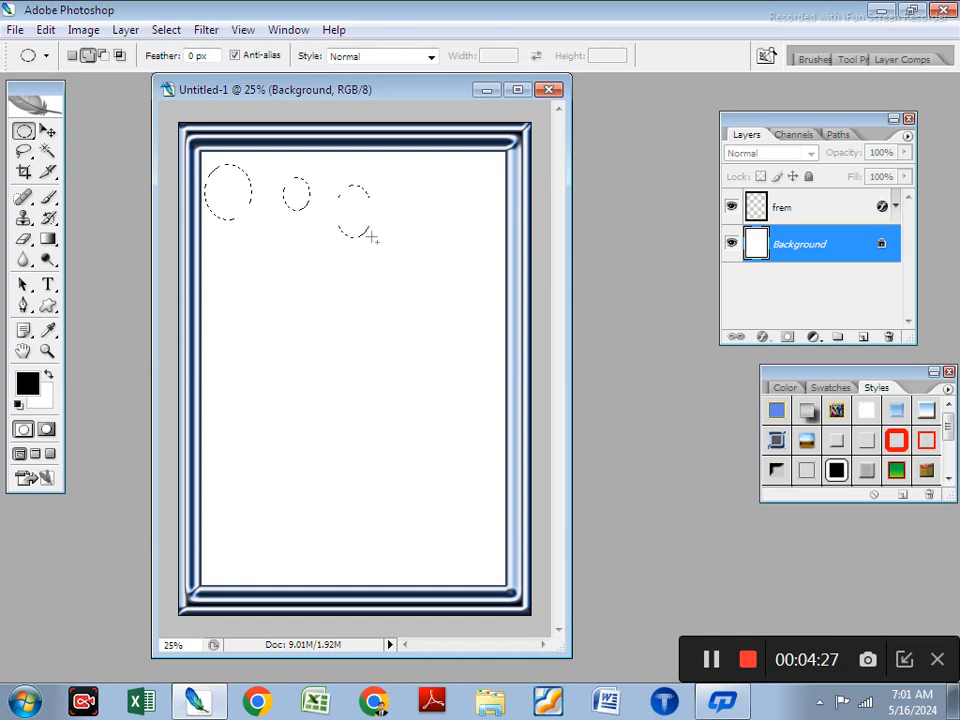
{"action": "left_click_drag", "start_coordinate": [370, 236], "coordinate": [381, 250]}
{"action": "left_click_drag", "start_coordinate": [285, 229], "coordinate": [413, 368]}
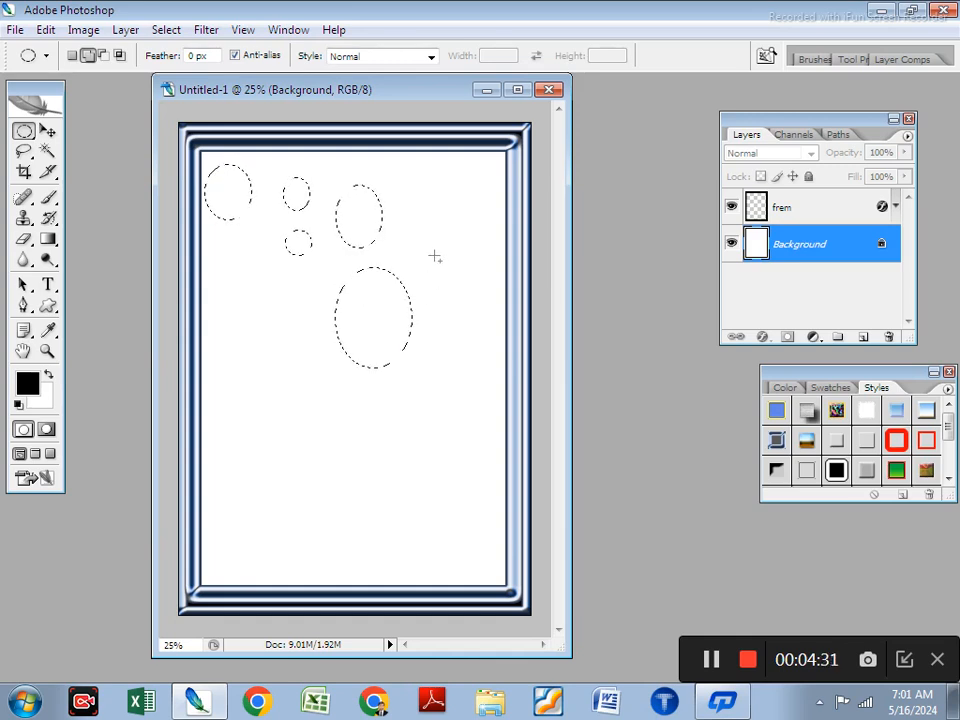
- Subtract an overlapping ellipse from the right side of the largest elliptical selection to leave a crescent
{"action": "left_click", "coordinate": [104, 56]}
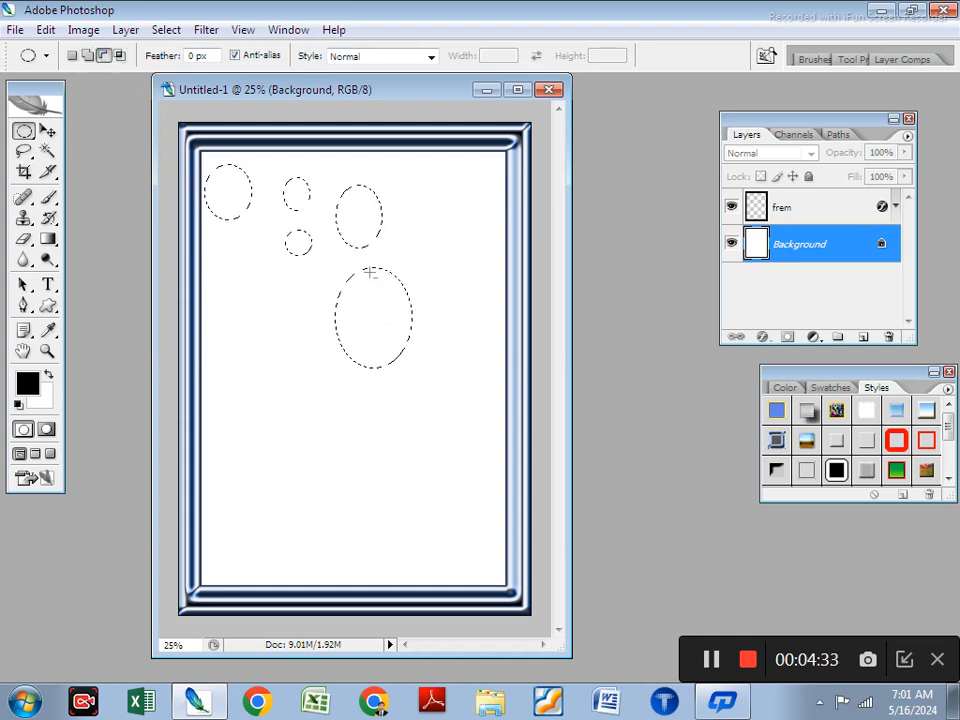
{"action": "left_click_drag", "start_coordinate": [439, 253], "coordinate": [369, 358]}
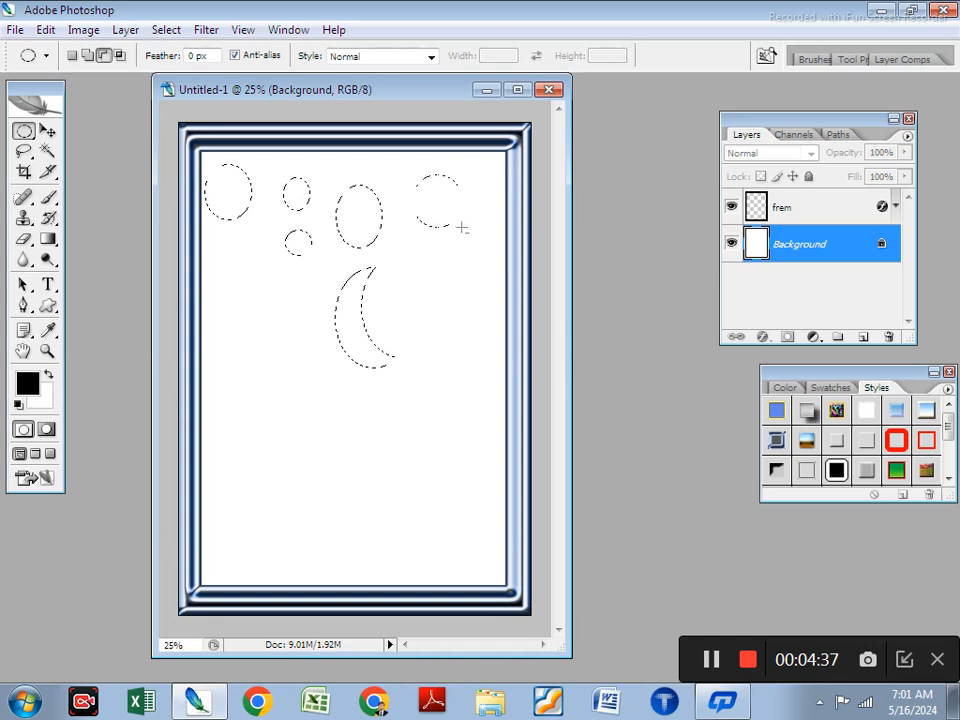
- Add a large ellipse to the selection near the canvas's upper-right corner, and subtract an overlapping ellipse from its lower part to leave a crescent
{"action": "left_click_drag", "start_coordinate": [462, 228], "coordinate": [485, 262]}
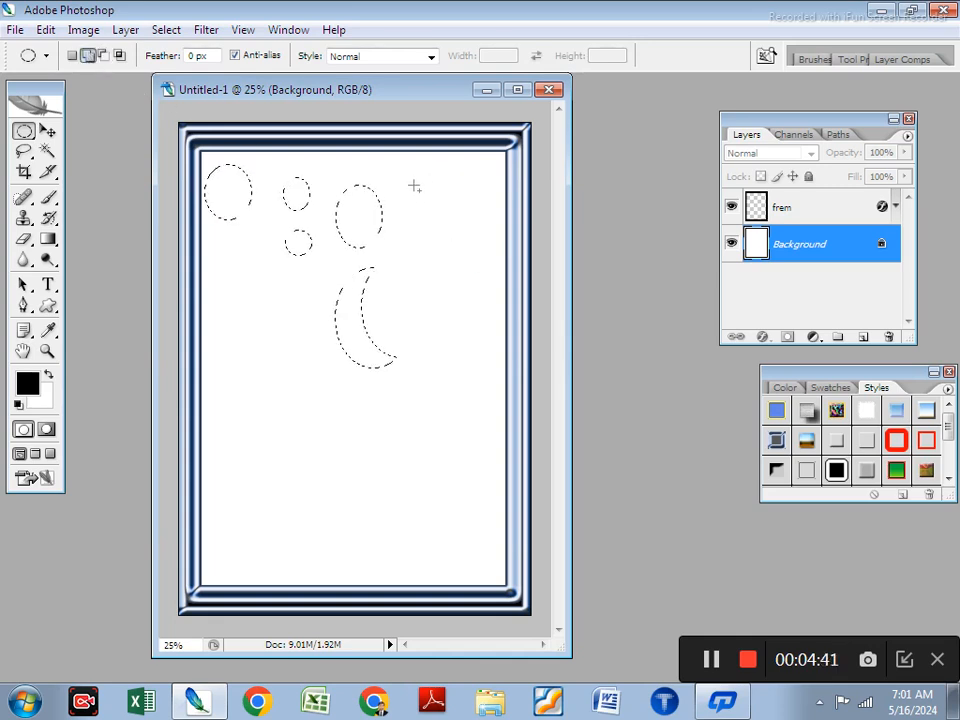
{"action": "left_click_drag", "start_coordinate": [484, 267], "coordinate": [493, 279]}
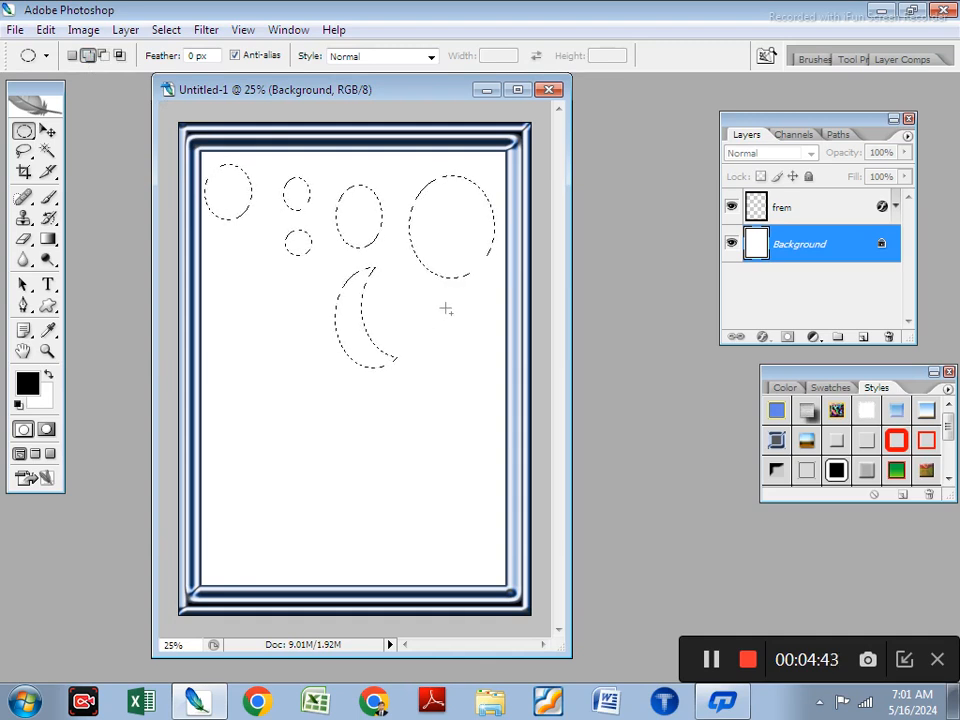
{"action": "left_click_drag", "start_coordinate": [487, 195], "coordinate": [411, 283]}
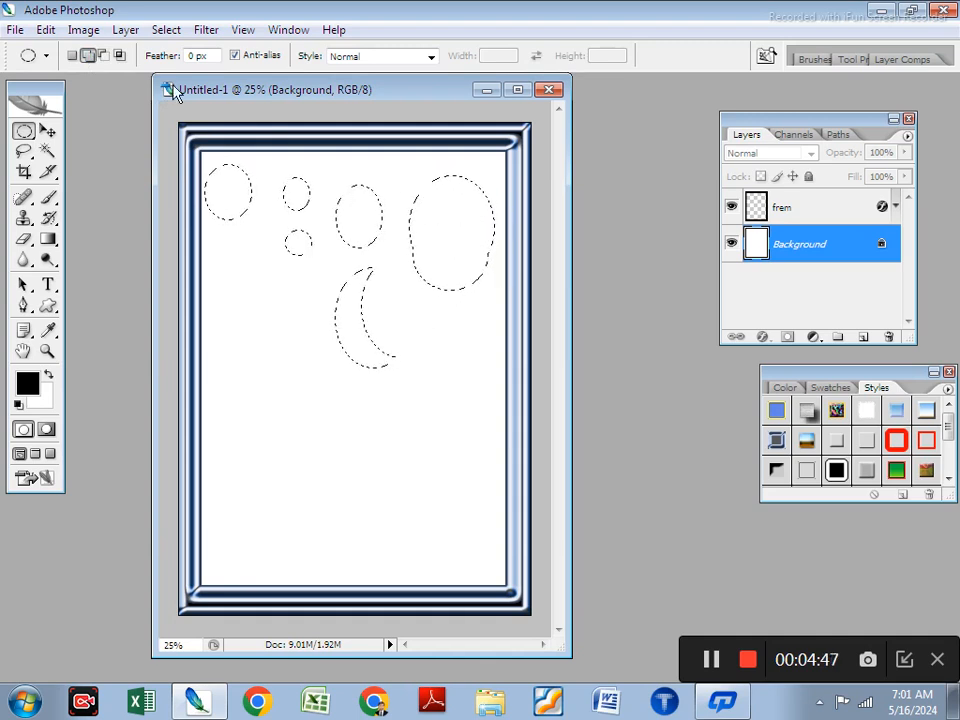
{"action": "left_click", "coordinate": [104, 55]}
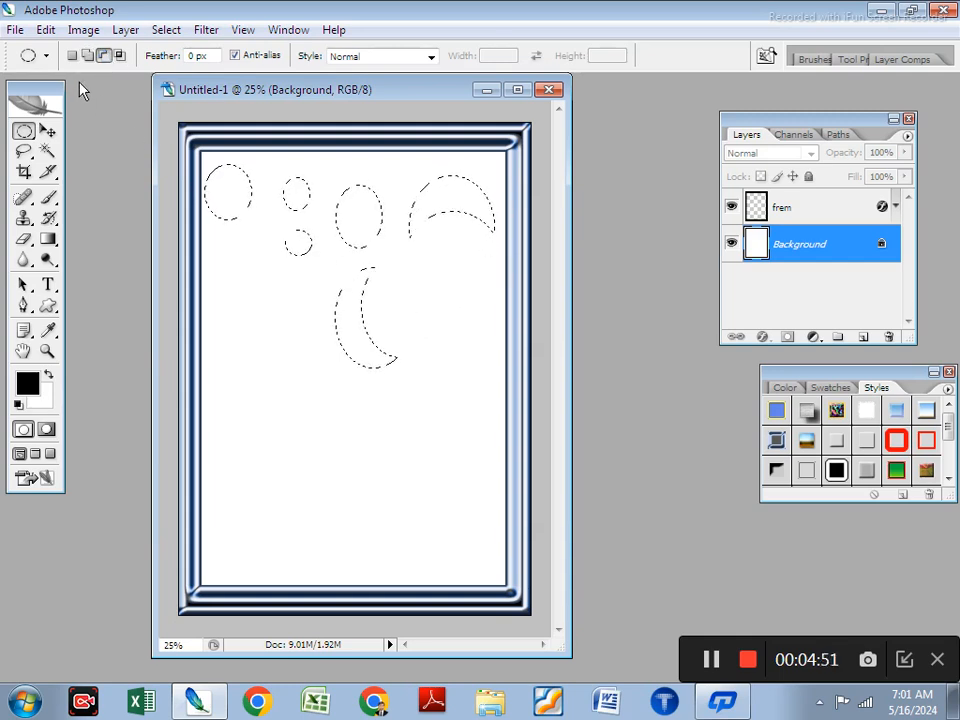
- Add an ellipse to the selection below the top-left circle, and subtract an overlapping ellipse from its lower right to leave a crescent
{"action": "left_click", "coordinate": [88, 56]}
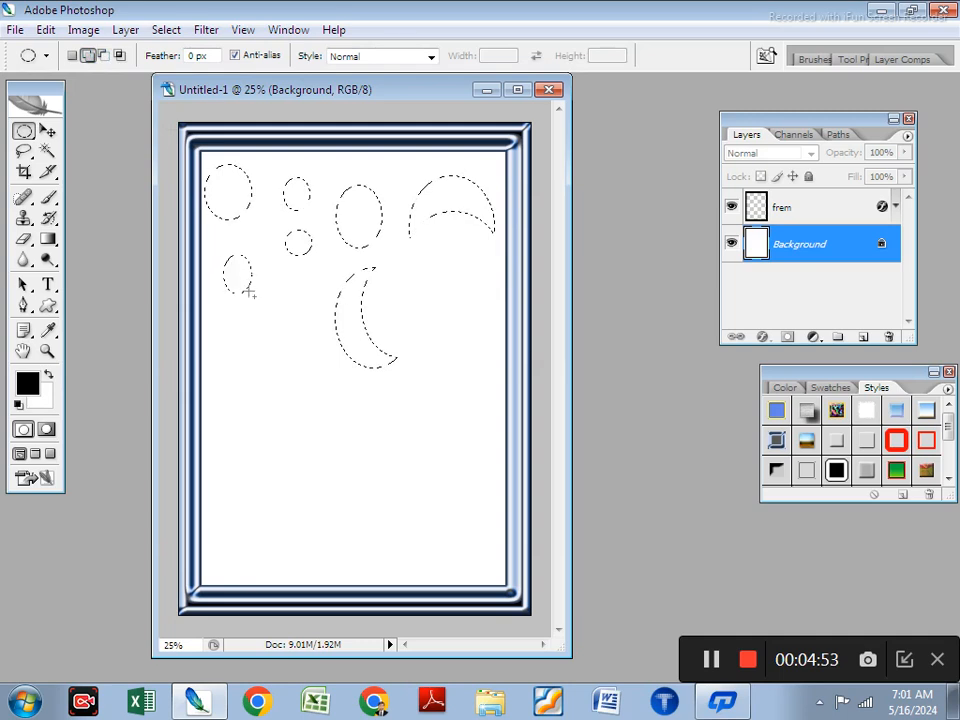
{"action": "left_click_drag", "start_coordinate": [223, 254], "coordinate": [234, 284]}
{"action": "left_click", "coordinate": [104, 56]}
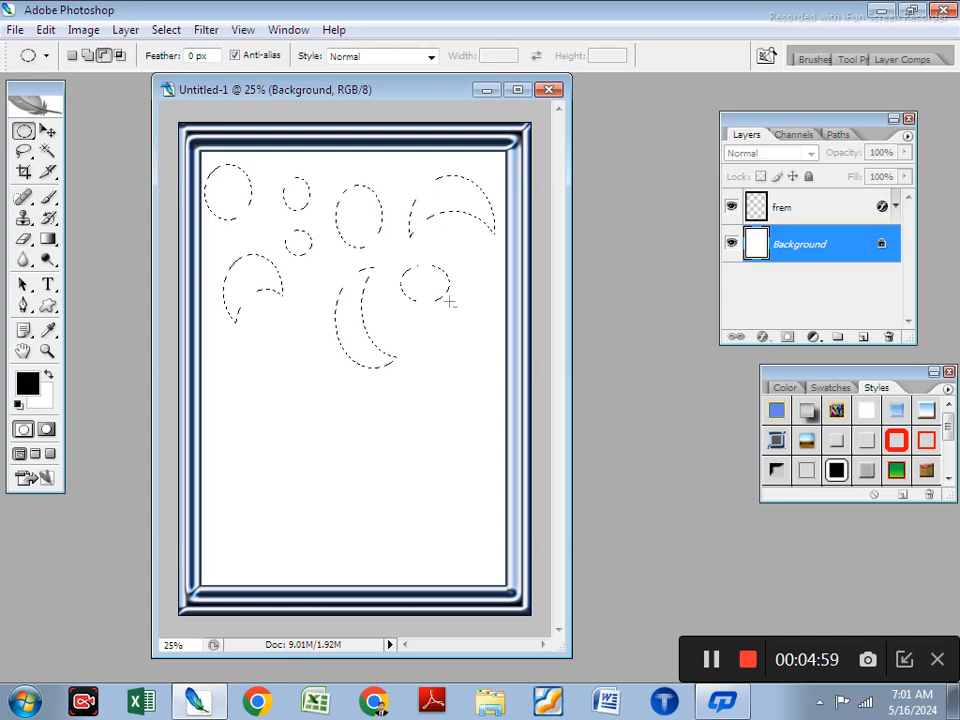
- Add a larger ellipse to the selection beneath the upper-right crescent, and subtract an overlapping ellipse from its upper left to leave a crescent
{"action": "left_click_drag", "start_coordinate": [450, 301], "coordinate": [492, 378]}
{"action": "left_click", "coordinate": [88, 56]}
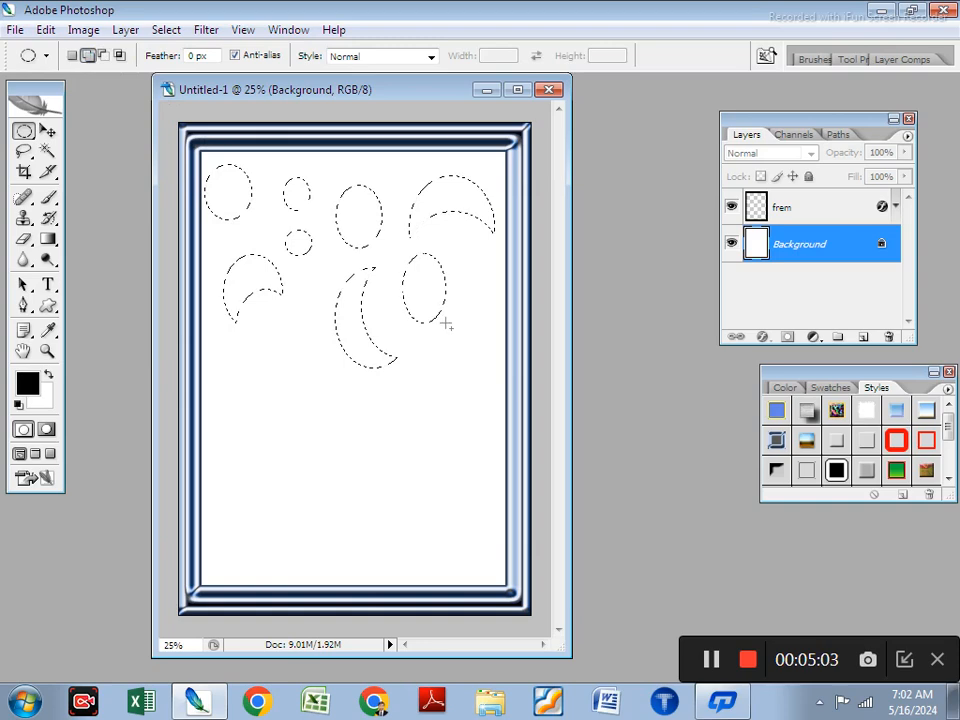
{"action": "left_click_drag", "start_coordinate": [447, 325], "coordinate": [495, 381]}
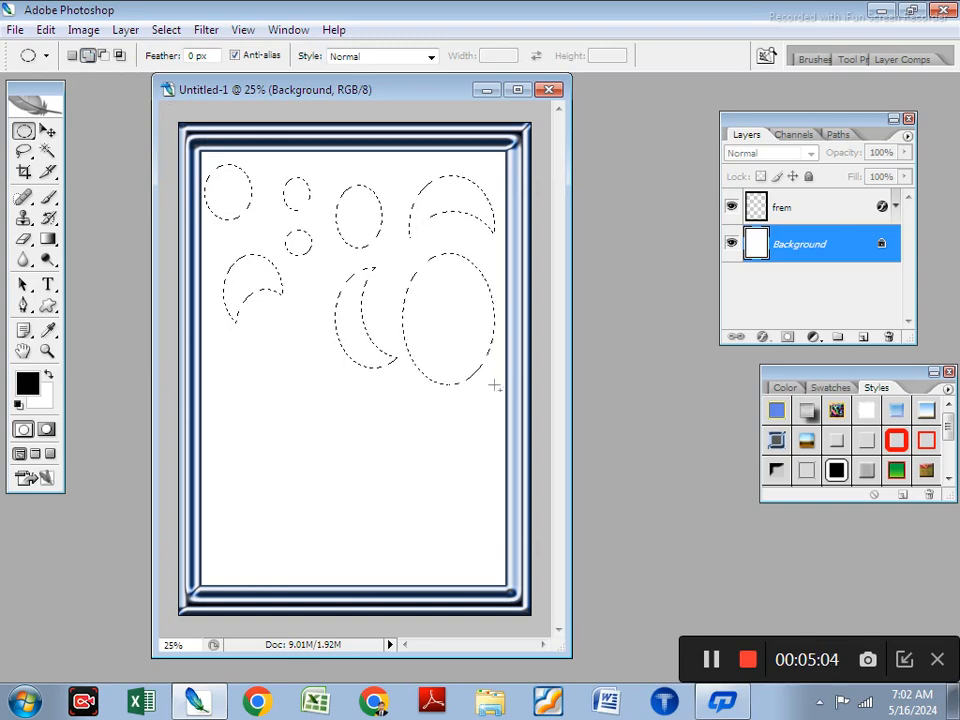
{"action": "left_click", "coordinate": [104, 56]}
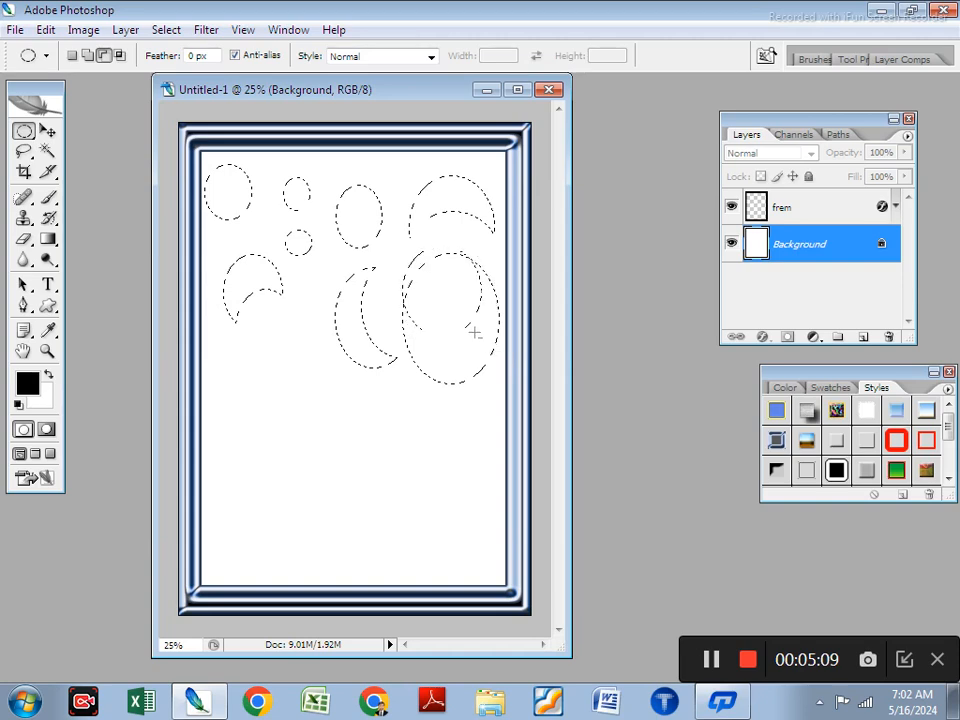
{"action": "mouse_move", "coordinate": [475, 332]}
{"action": "left_mouse_down"}
{"action": "mouse_move", "coordinate": [461, 328]}
{"action": "mouse_move", "coordinate": [482, 336]}
{"action": "left_mouse_up"}
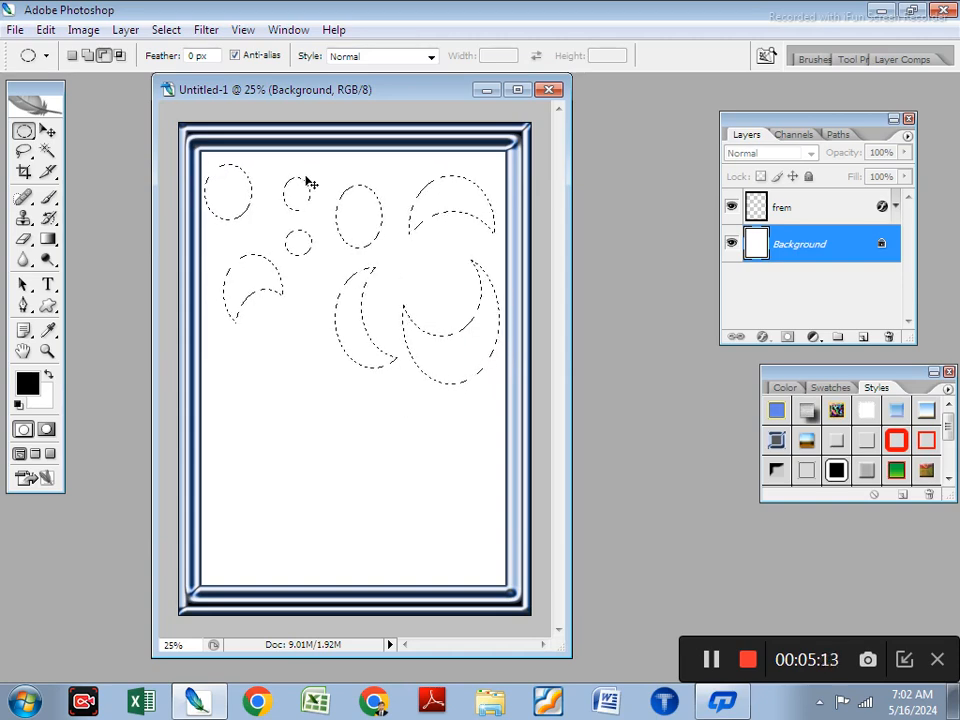
- Create a new layer above the Background, fill the selected circles and crescents on it with red ff0000, and deselect
{"action": "key", "text": "ctrl+shift+alt+n"}
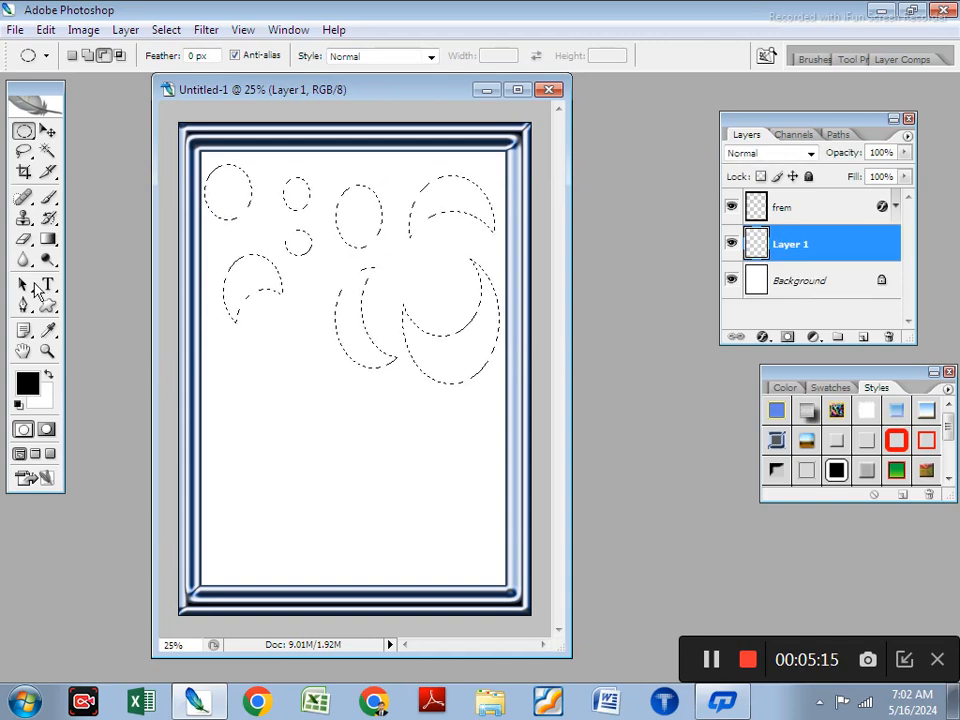
{"action": "left_click", "coordinate": [27, 383]}
{"action": "left_click_drag", "start_coordinate": [407, 281], "coordinate": [525, 144]}
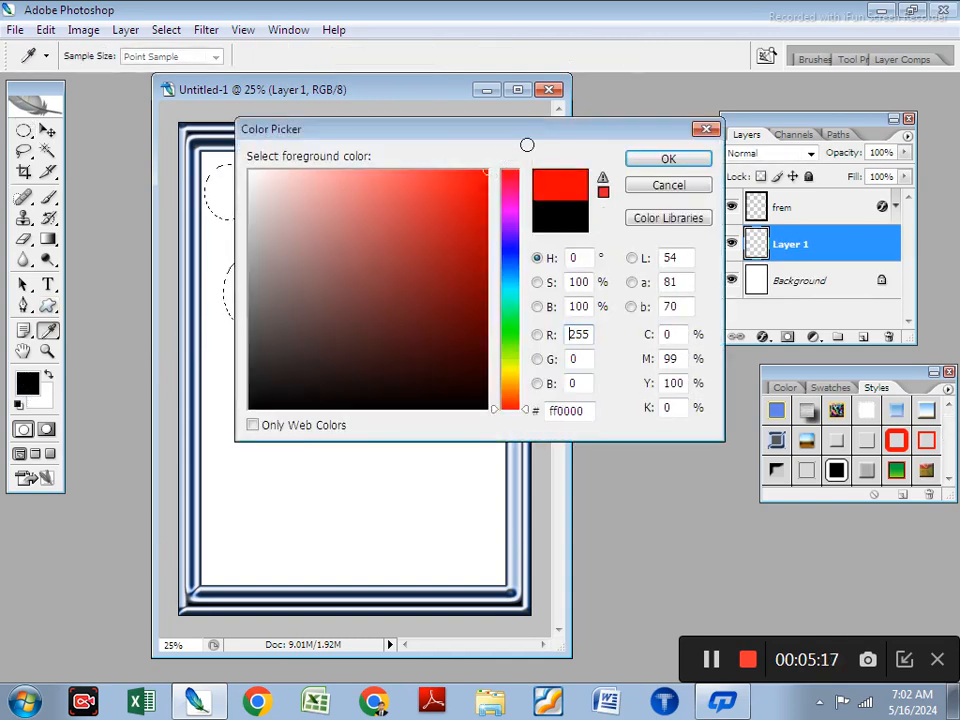
{"action": "left_click", "coordinate": [661, 166]}
{"action": "key", "text": "alt+BackSpace"}
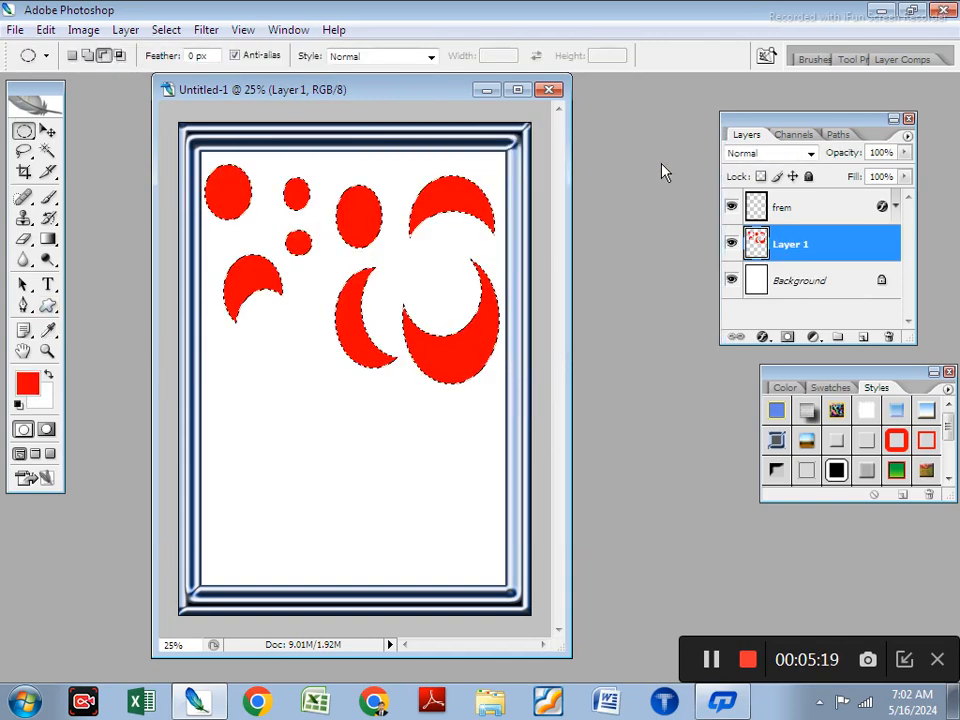
{"action": "key", "text": "ctrl+d"}
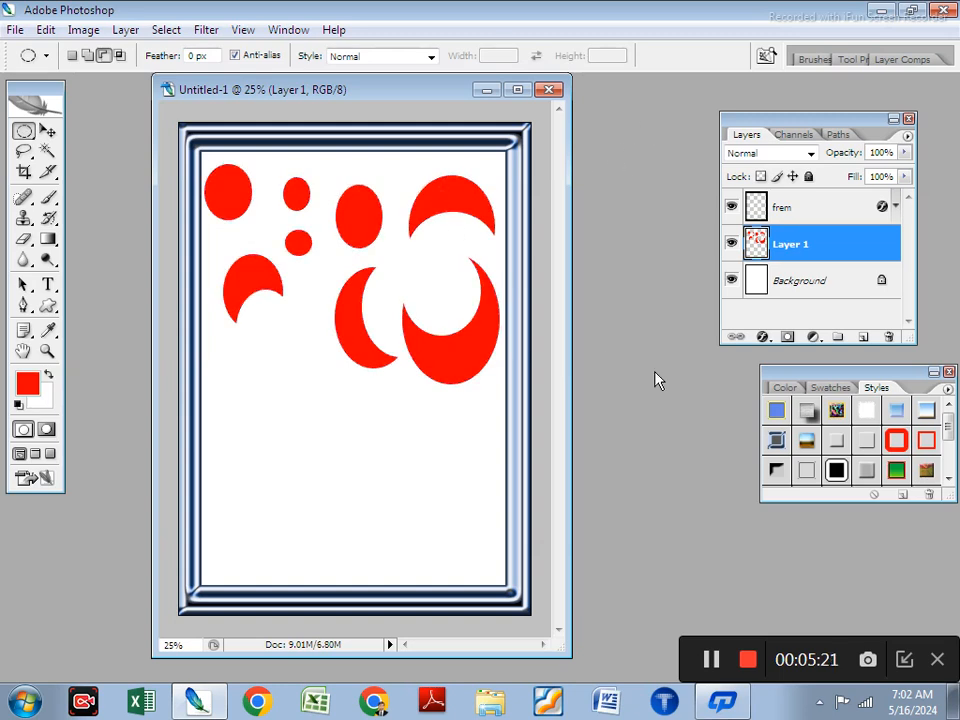
- Fill the Background layer with a vertical linear gradient, yellow above and orange below, adapted from the Orange, Yellow, Orange preset with yellow at 100%
{"action": "left_click", "coordinate": [764, 283]}
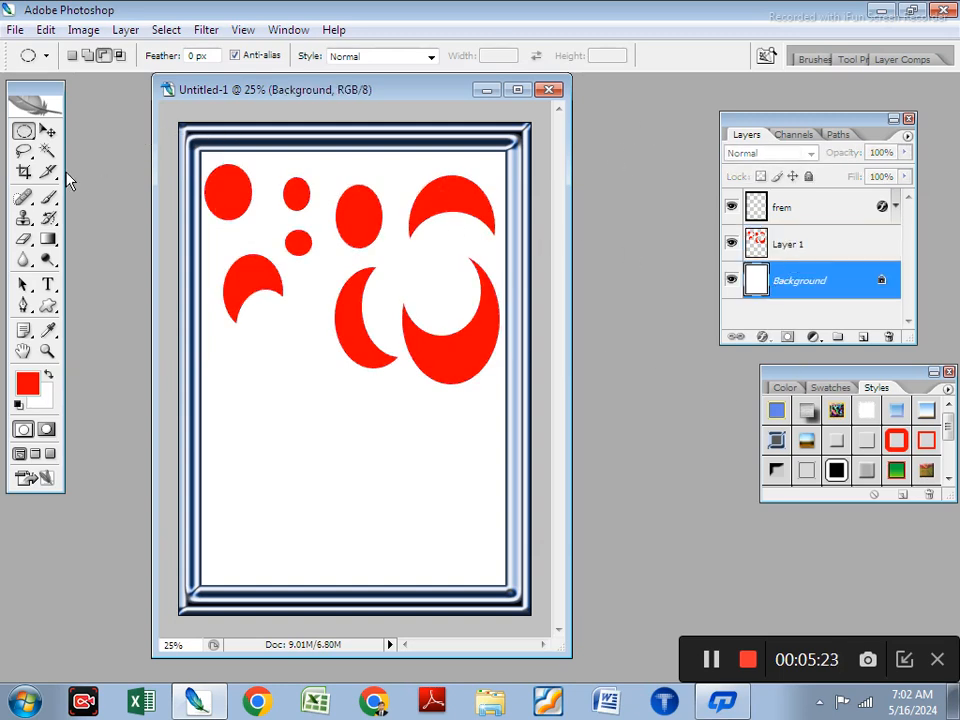
{"action": "left_click", "coordinate": [46, 242]}
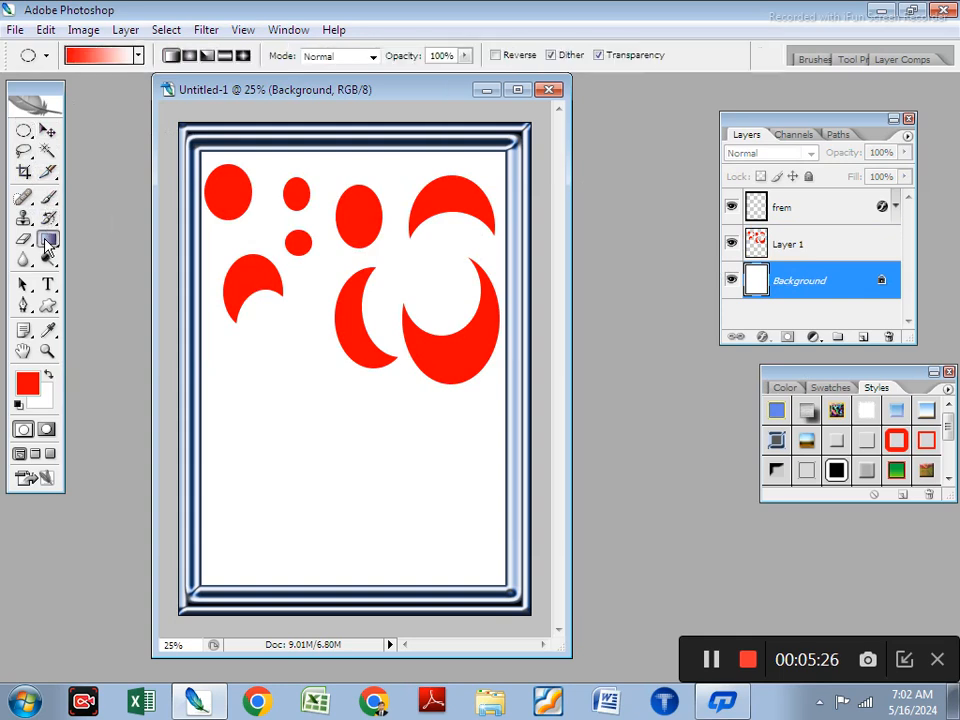
{"action": "left_click", "coordinate": [122, 62]}
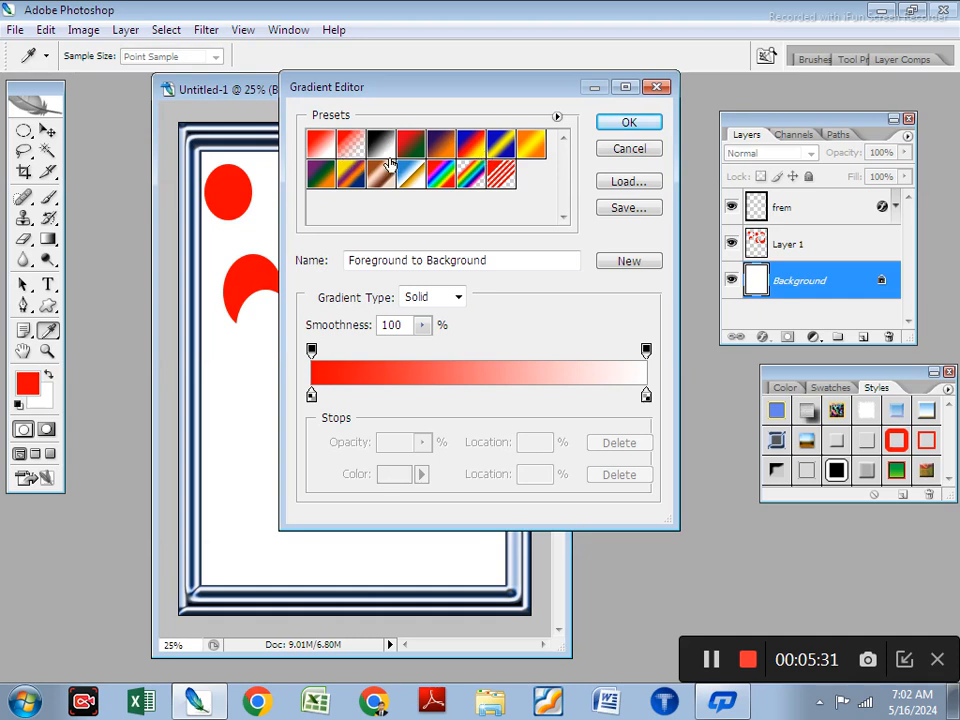
{"action": "left_click", "coordinate": [534, 148]}
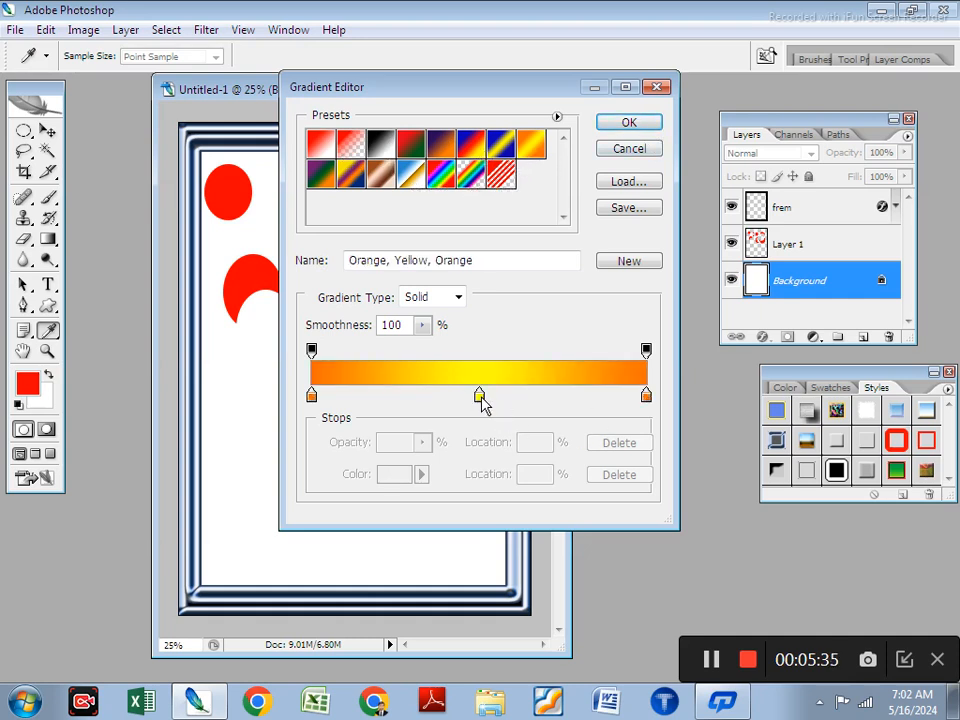
{"action": "left_click_drag", "start_coordinate": [645, 396], "coordinate": [664, 413]}
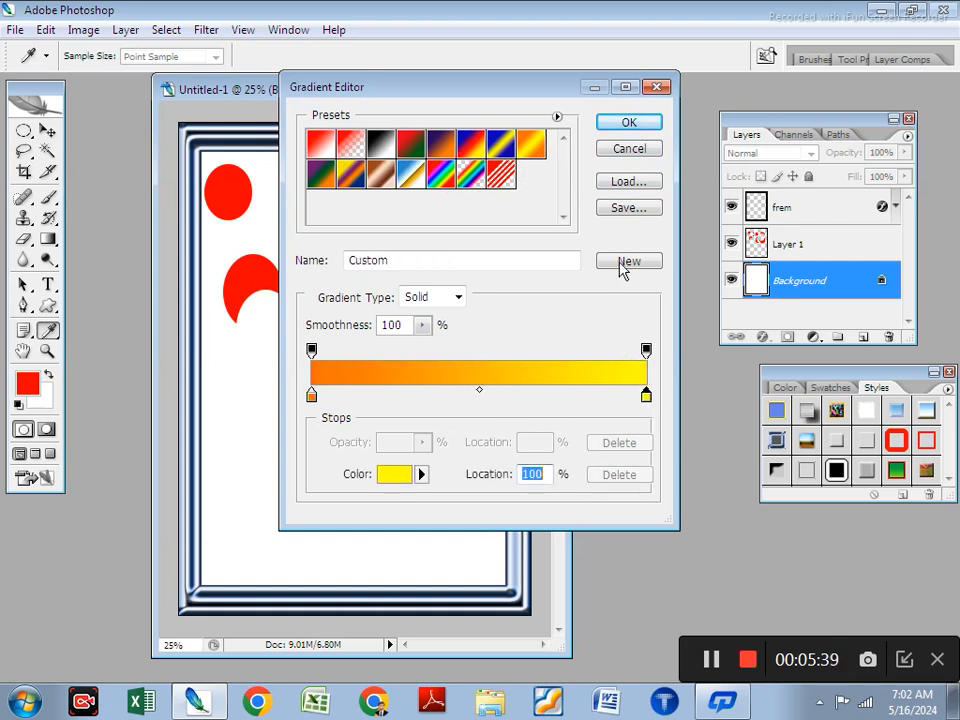
{"action": "left_click", "coordinate": [628, 122]}
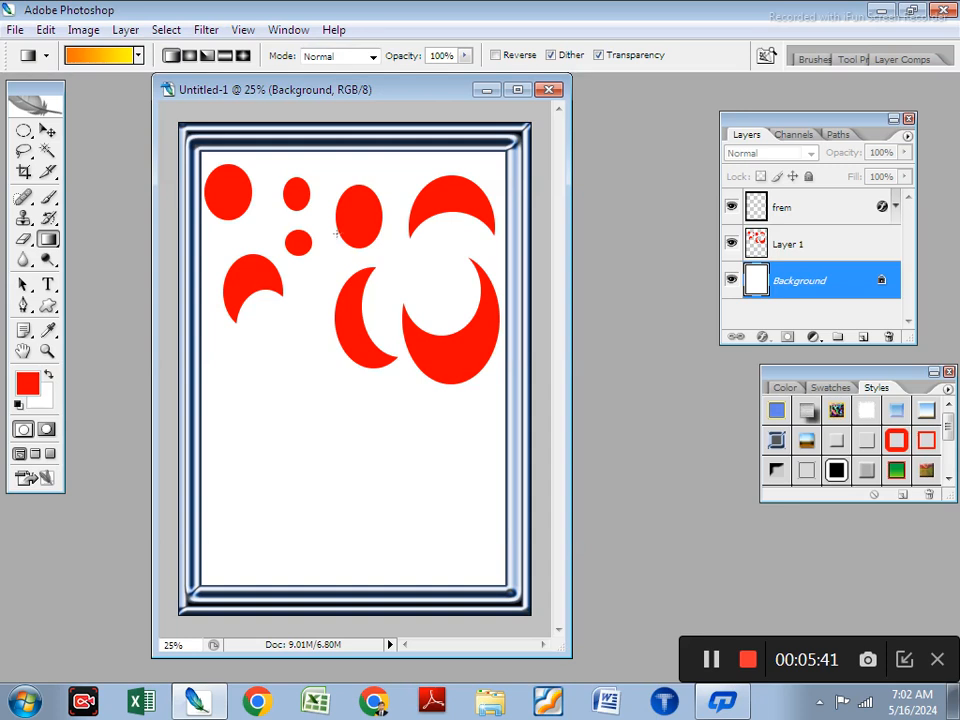
{"action": "left_click_drag", "start_coordinate": [336, 210], "coordinate": [348, 104]}
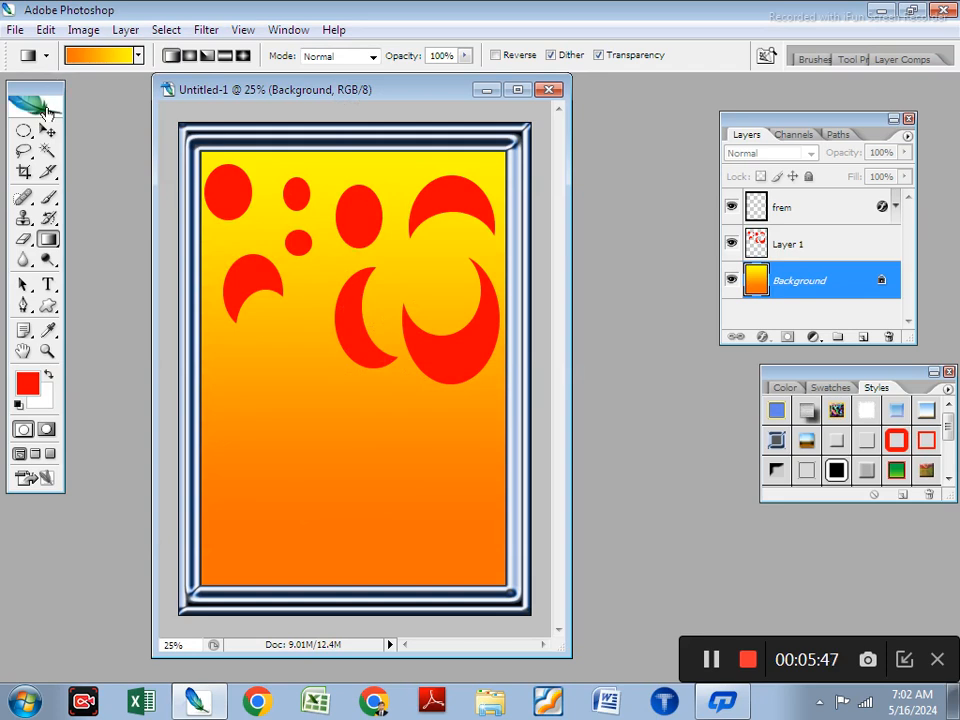
- Lower the opacity of Layer 1, which holds the red circles and crescents, to 27%
{"action": "left_click", "coordinate": [47, 130]}
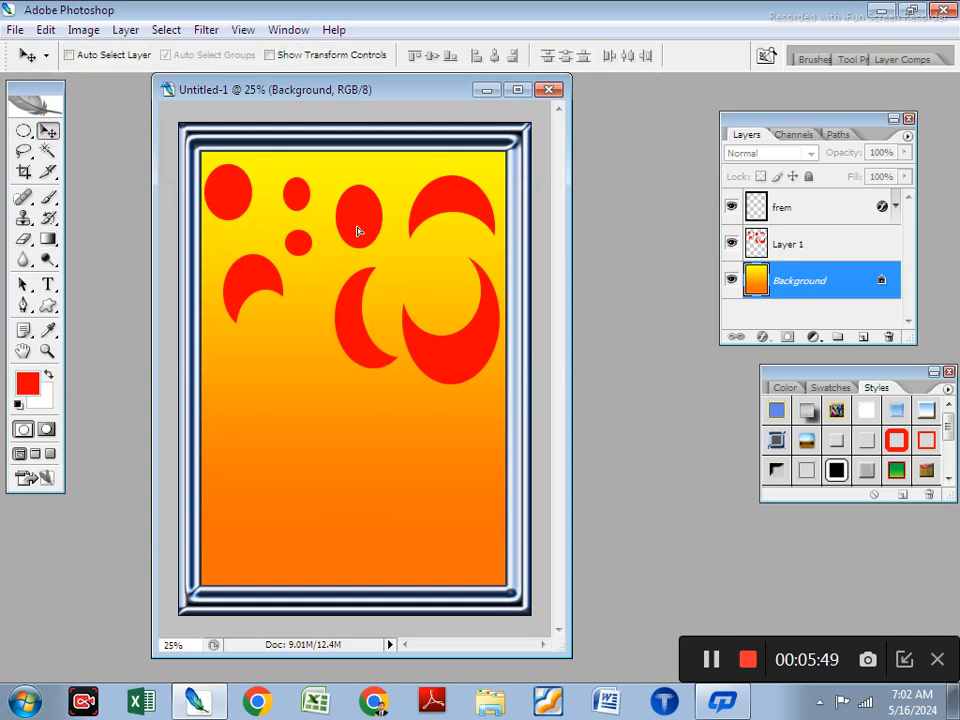
{"action": "left_click", "coordinate": [358, 231]}
{"action": "key", "text": "Return"}
{"action": "left_click", "coordinate": [797, 247]}
{"action": "left_click", "coordinate": [904, 153]}
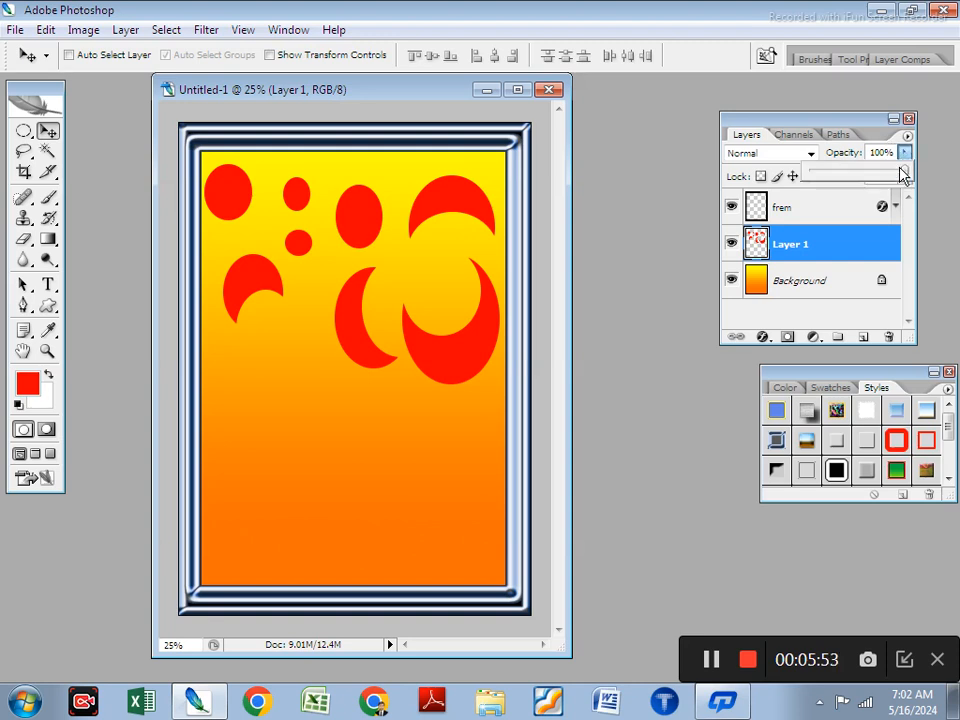
{"action": "left_click_drag", "start_coordinate": [904, 173], "coordinate": [835, 178]}
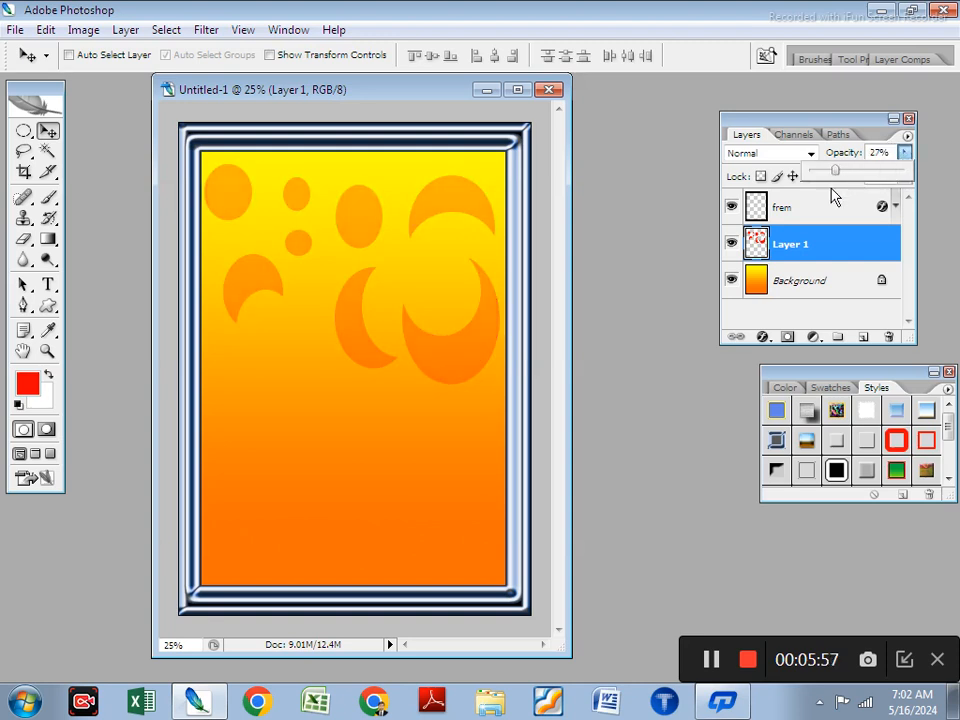
- Select a full-width rectangle over roughly the lower third of the canvas and create a new layer above Layer 1
{"action": "left_click", "coordinate": [24, 131]}
{"action": "left_click", "coordinate": [100, 131]}
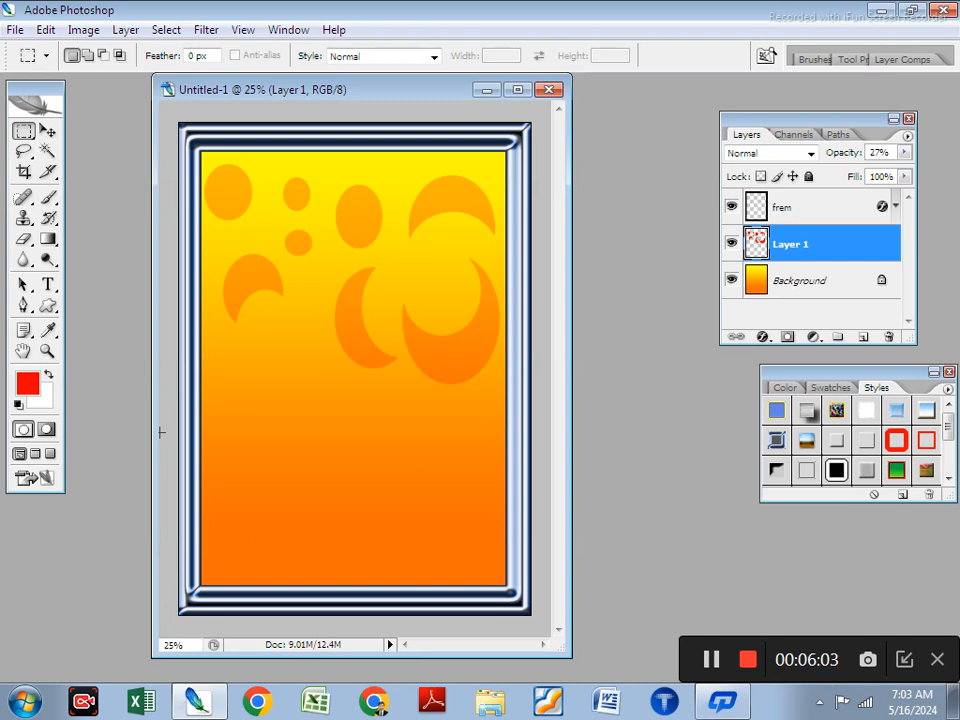
{"action": "left_click_drag", "start_coordinate": [198, 520], "coordinate": [609, 624]}
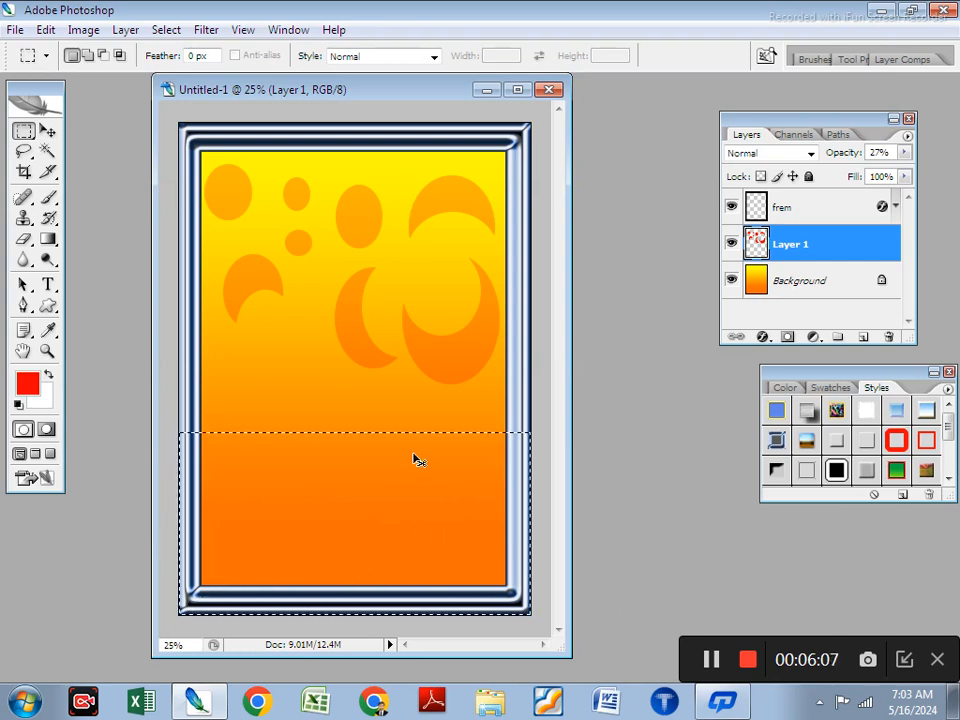
{"action": "key", "text": "ctrl+shift+n"}
{"action": "key", "text": "Return"}
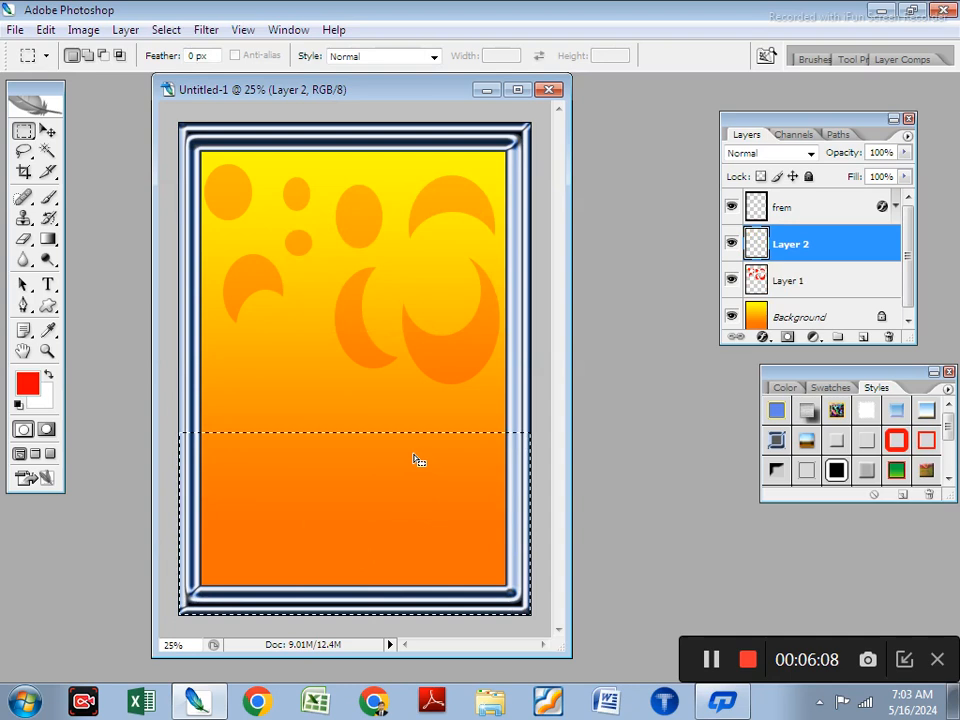
- Activate the Pattern Stamp Tool and request replacing its current patterns with the Patterns 2 set
{"action": "left_click", "coordinate": [56, 222]}
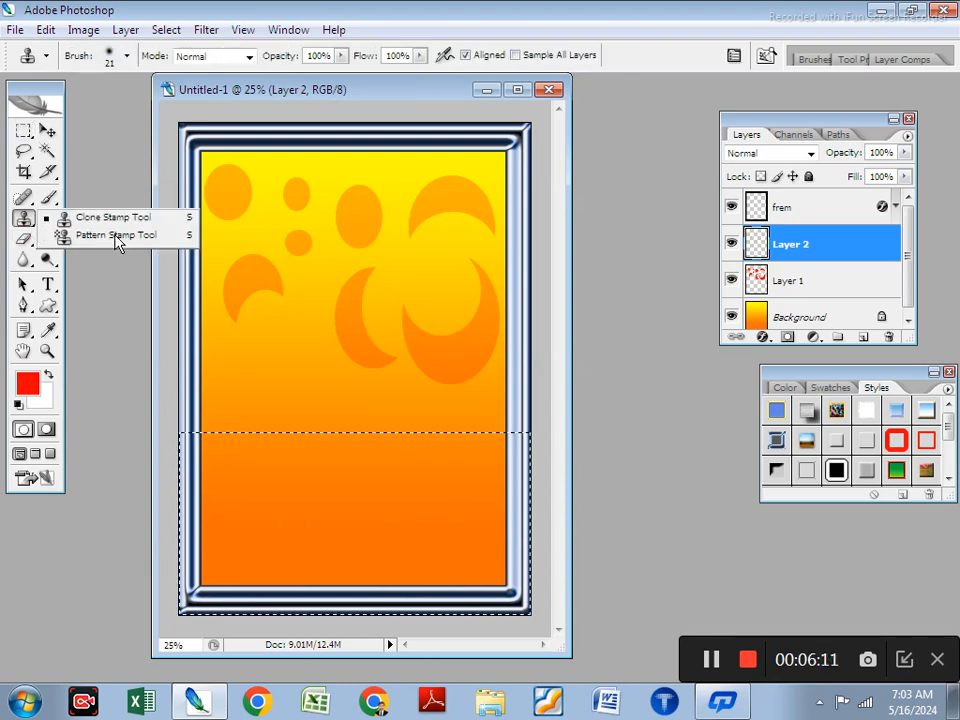
{"action": "left_click", "coordinate": [116, 236]}
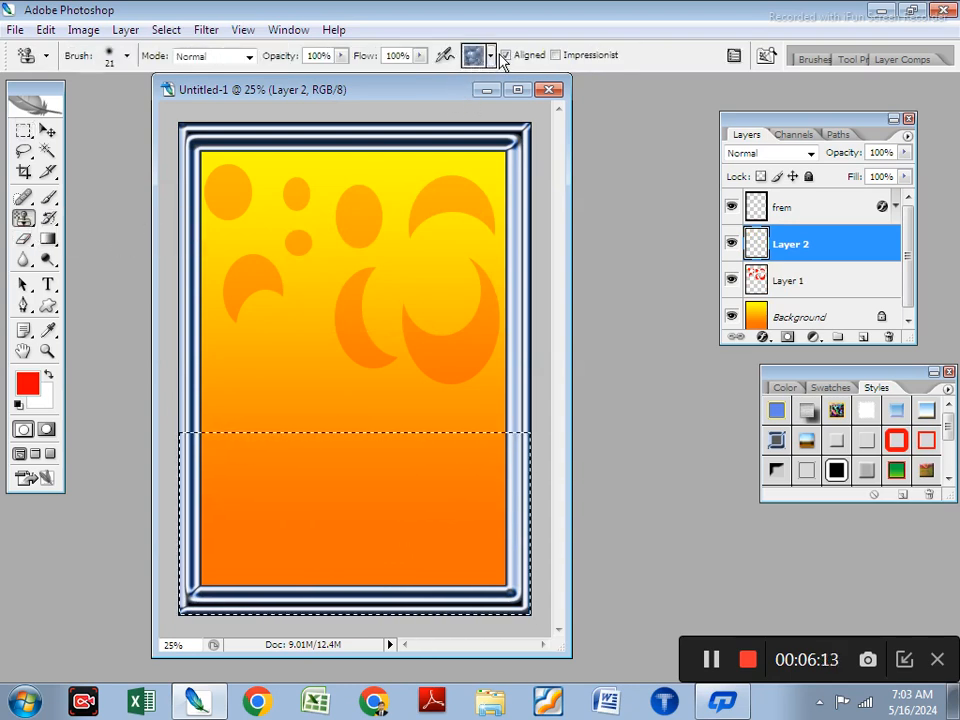
{"action": "left_click", "coordinate": [492, 56]}
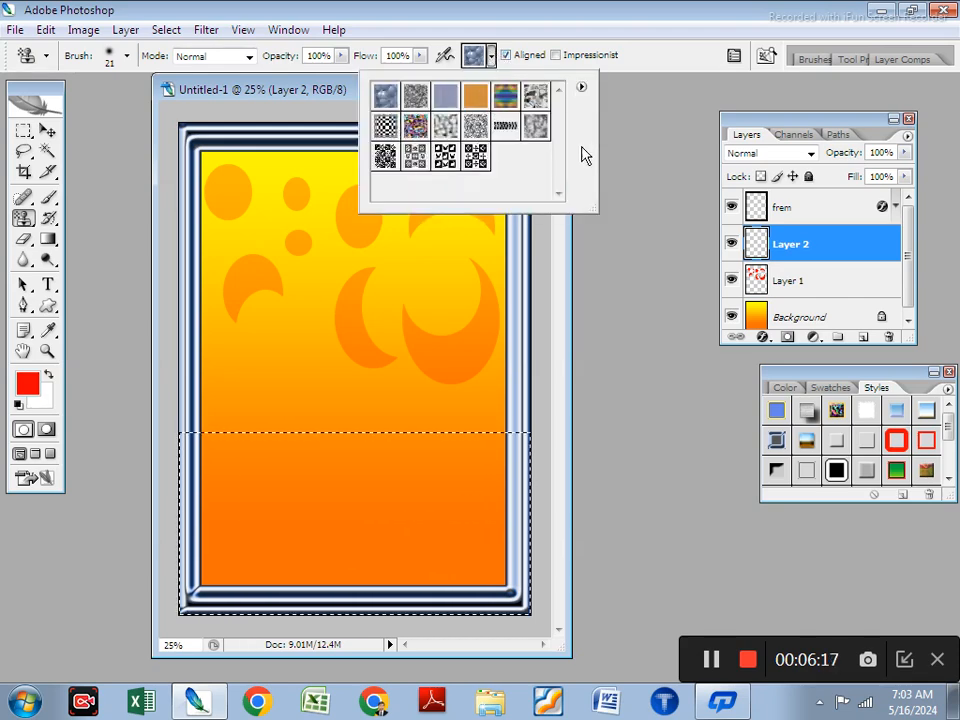
{"action": "left_click", "coordinate": [582, 90]}
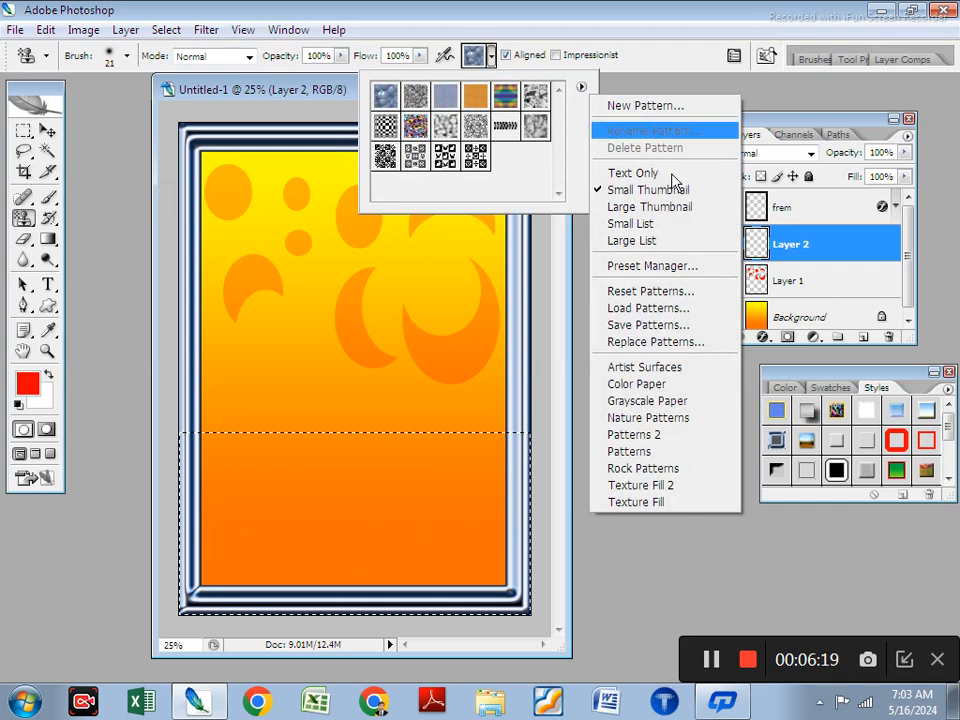
{"action": "left_click", "coordinate": [654, 433]}
{"action": "left_click", "coordinate": [441, 277]}
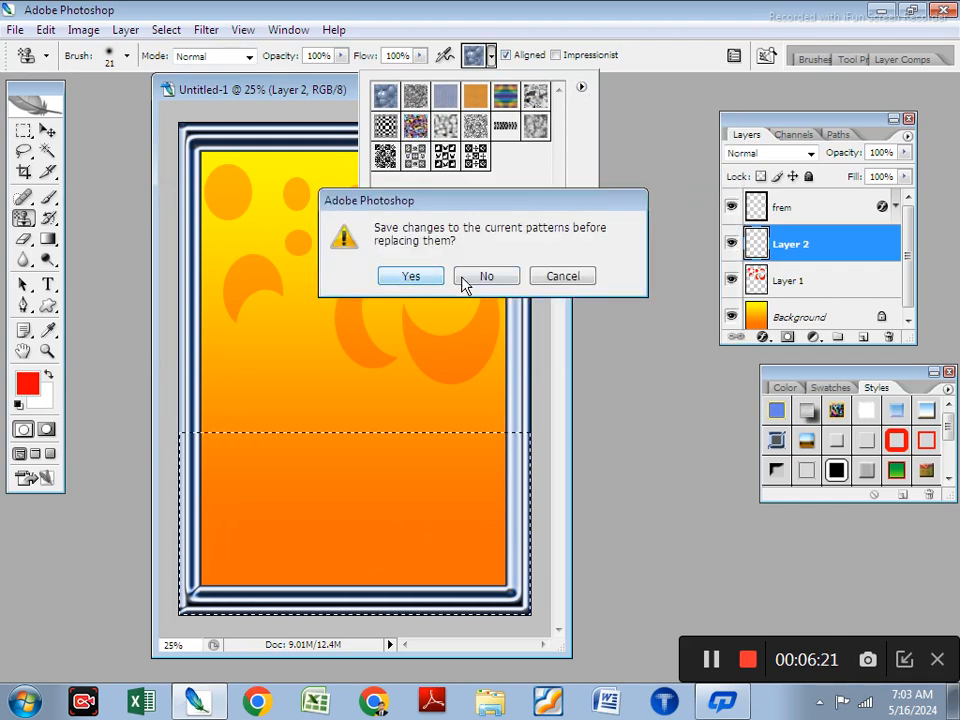
- Save the current patterns before replacement, overwriting the existing Texture Fill pattern file
{"action": "left_click", "coordinate": [463, 280]}
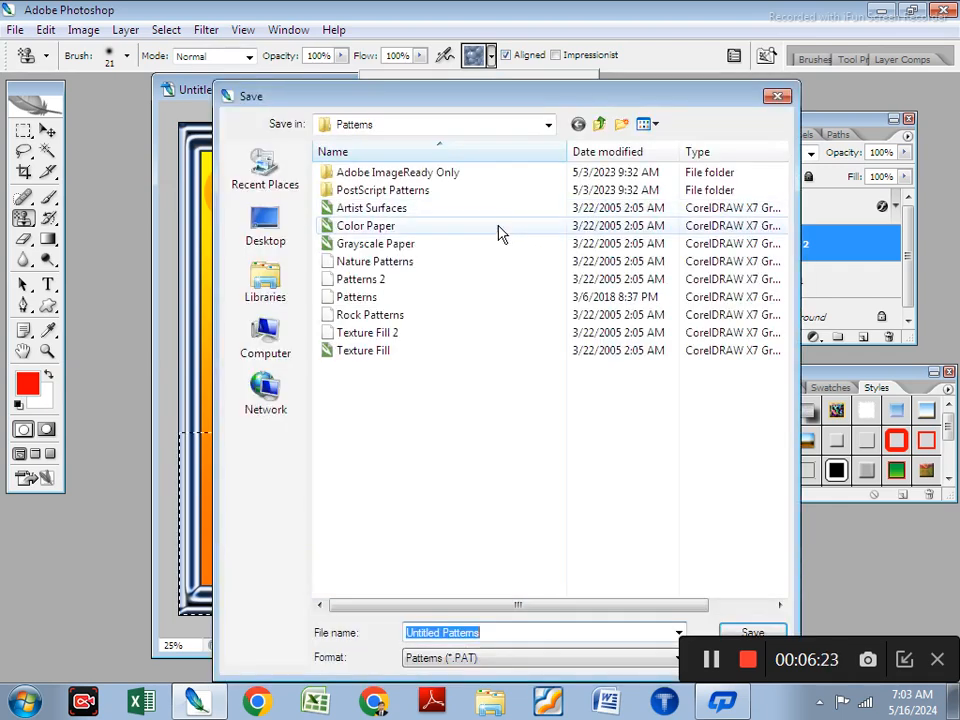
{"action": "left_click", "coordinate": [400, 262]}
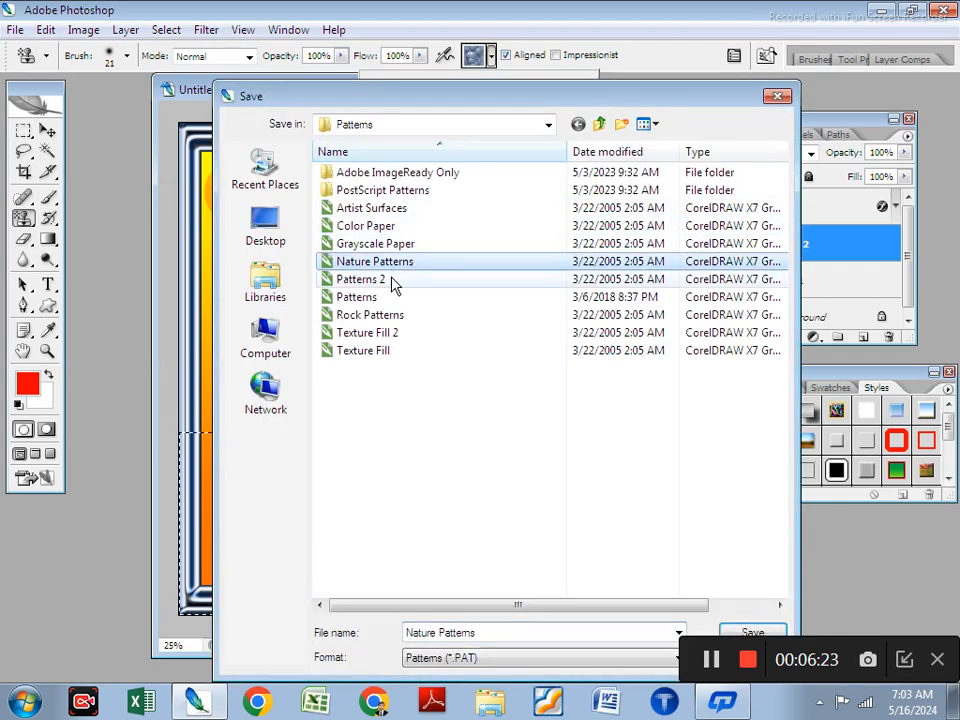
{"action": "left_click", "coordinate": [368, 352]}
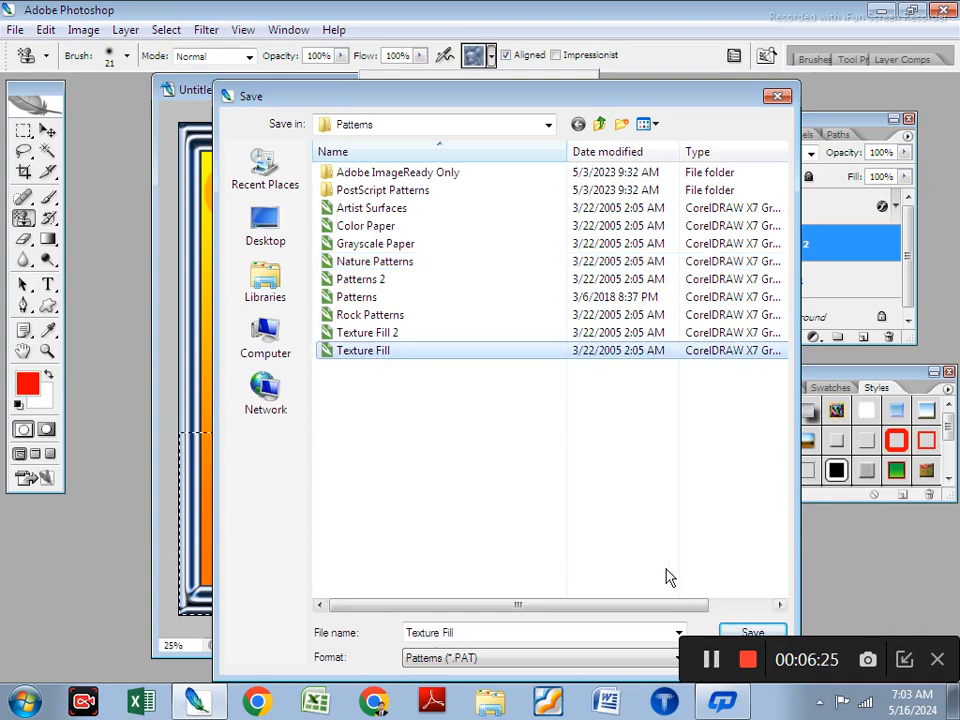
{"action": "left_click", "coordinate": [750, 631]}
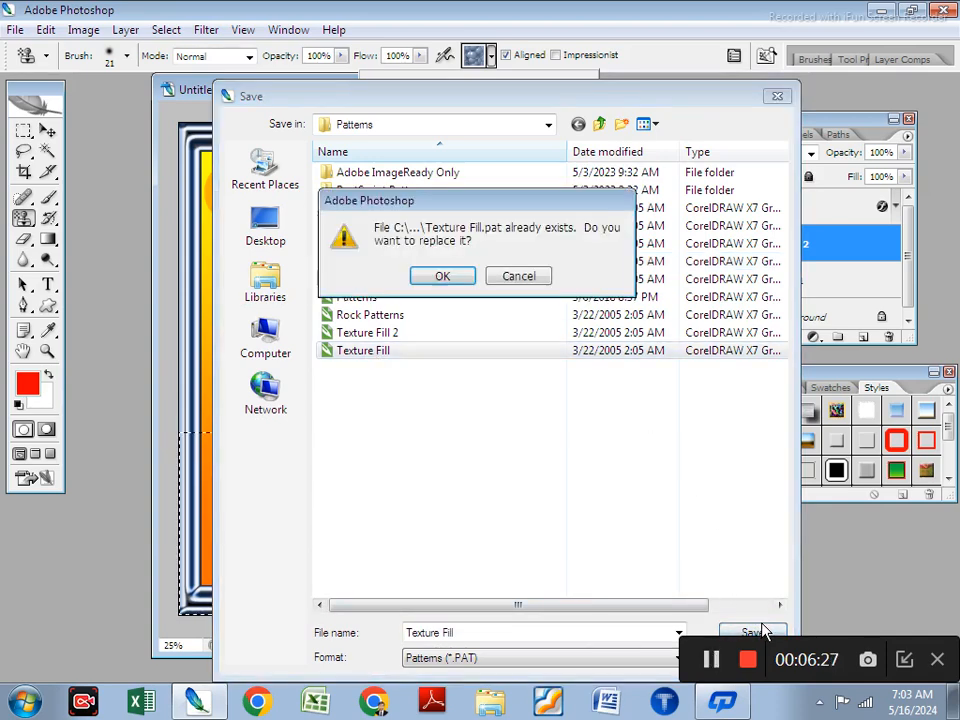
{"action": "left_click", "coordinate": [452, 278]}
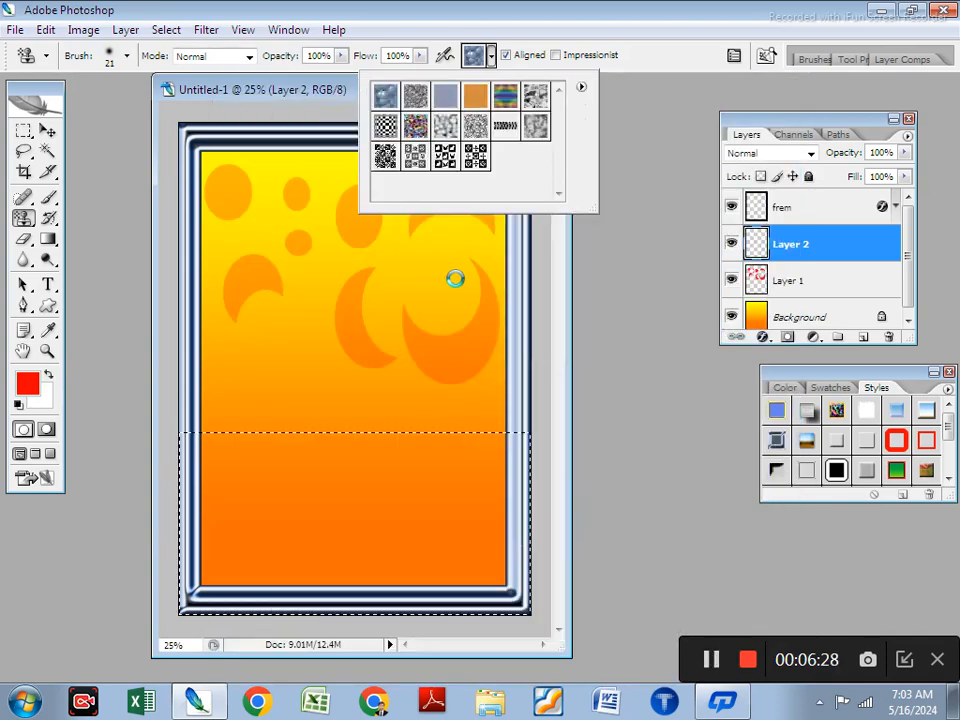
- Replace the current patterns with the Patterns set
{"action": "left_click", "coordinate": [583, 89]}
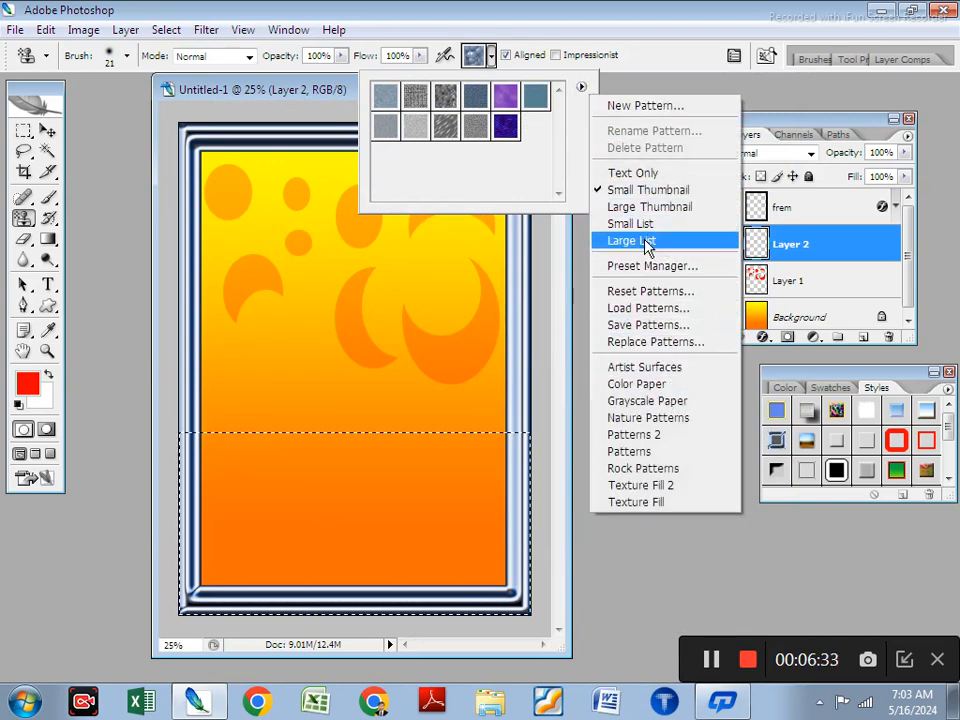
{"action": "left_click", "coordinate": [657, 452]}
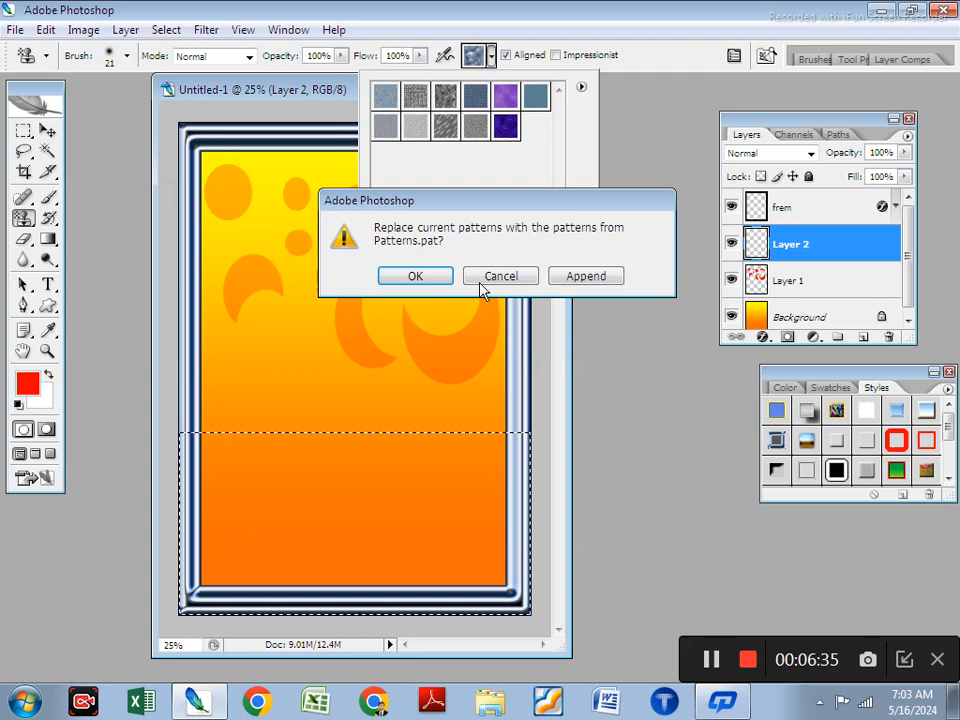
{"action": "left_click", "coordinate": [435, 274]}
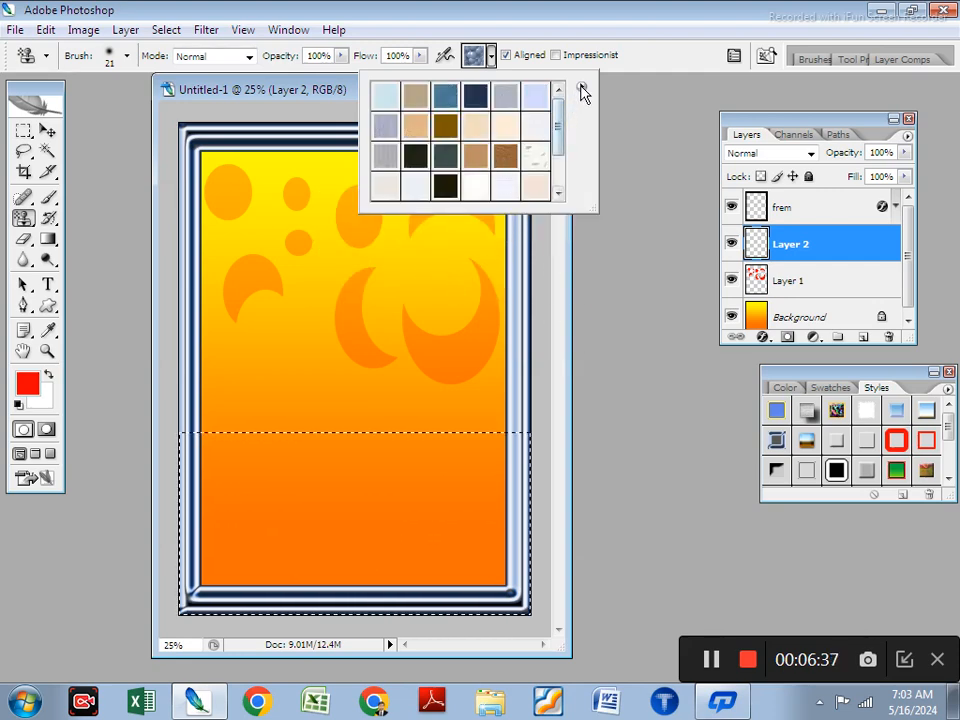
- Replace the current patterns with the Texture Fill set and choose its last pattern, the ornamented checkerboard tile
{"action": "left_click", "coordinate": [581, 87]}
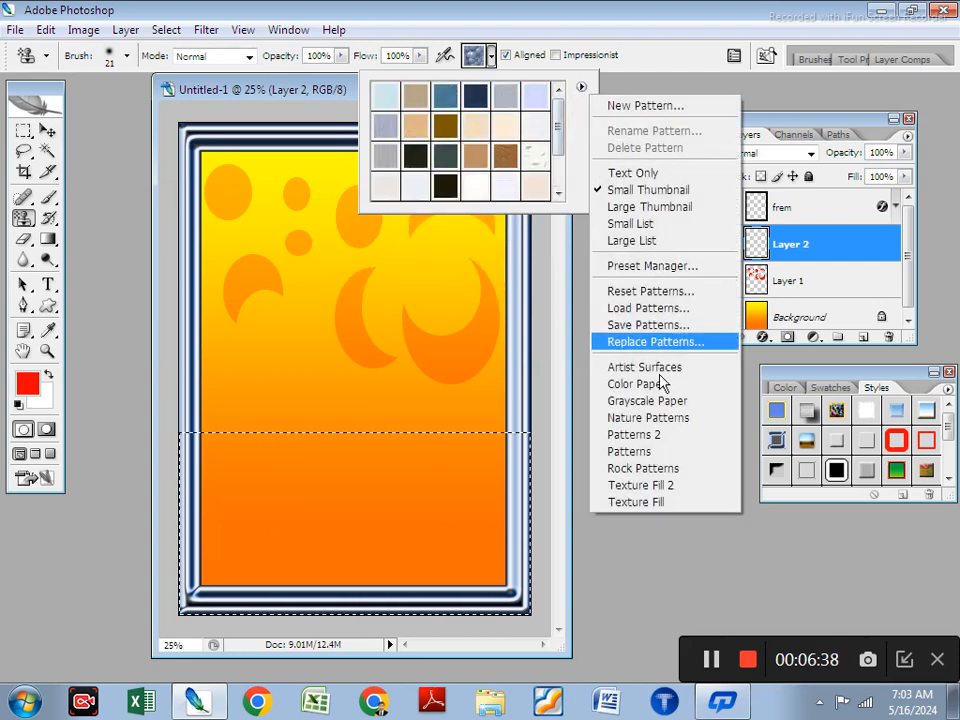
{"action": "left_click", "coordinate": [660, 502]}
{"action": "left_click", "coordinate": [416, 276]}
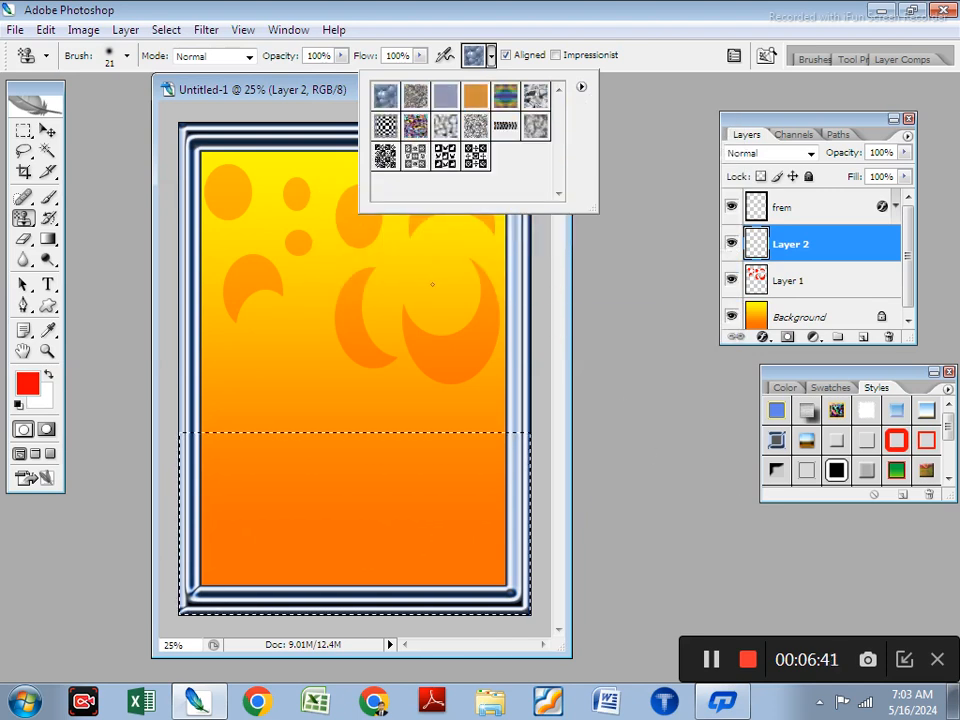
{"action": "left_click", "coordinate": [473, 160]}
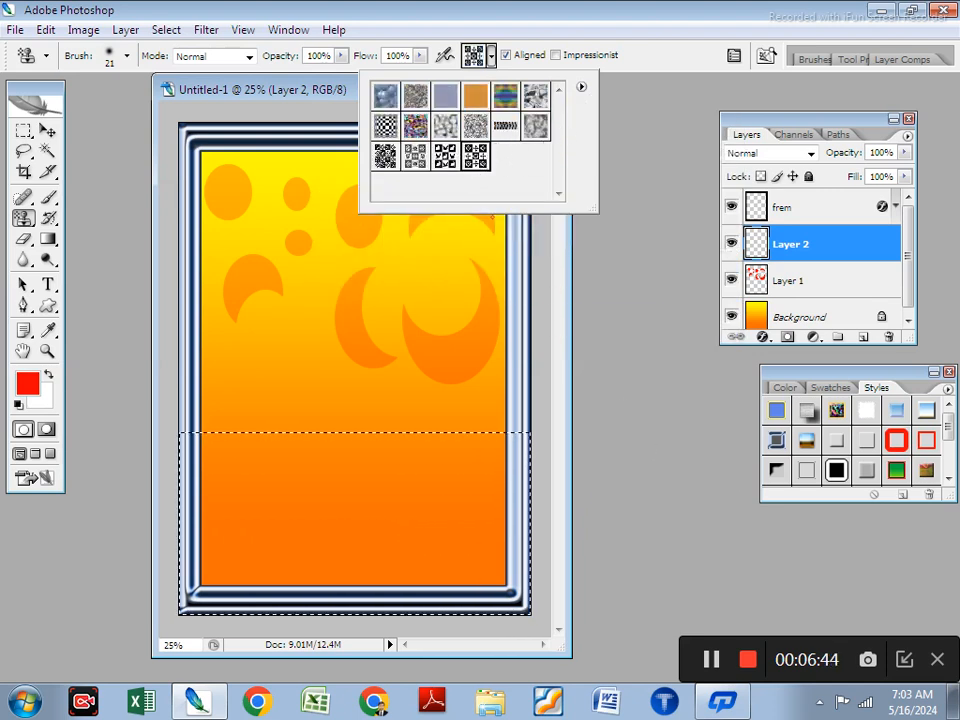
- Enlarge the pattern stamp brush to 400, paint the checkerboard pattern over the whole selected lower area on Layer 2, and deselect
{"action": "left_click", "coordinate": [397, 477]}
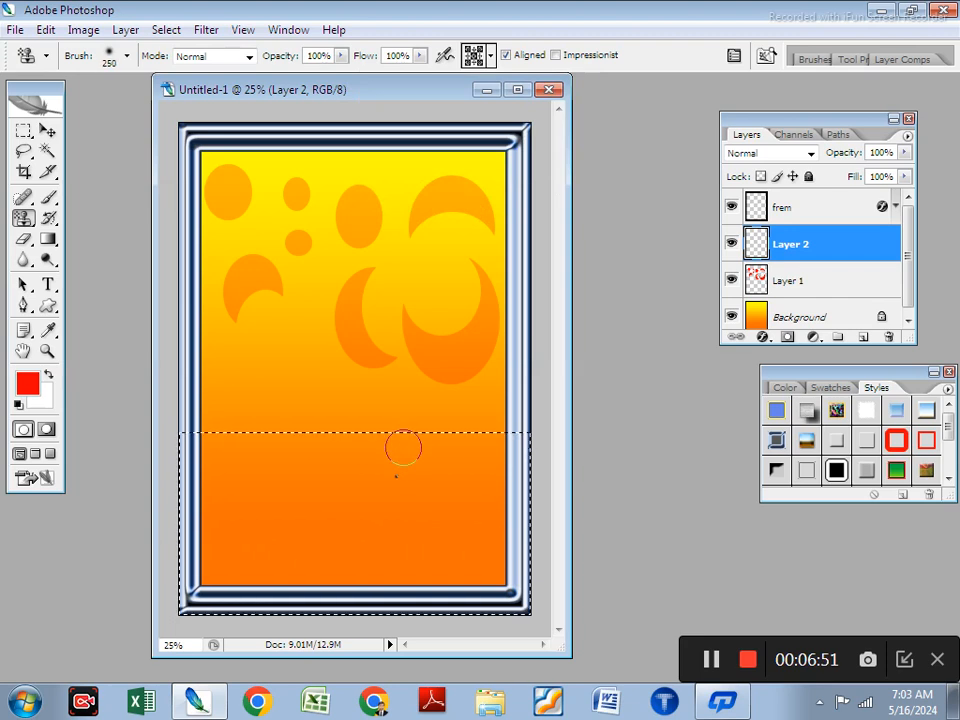
{"action": "key", "text": "]"}
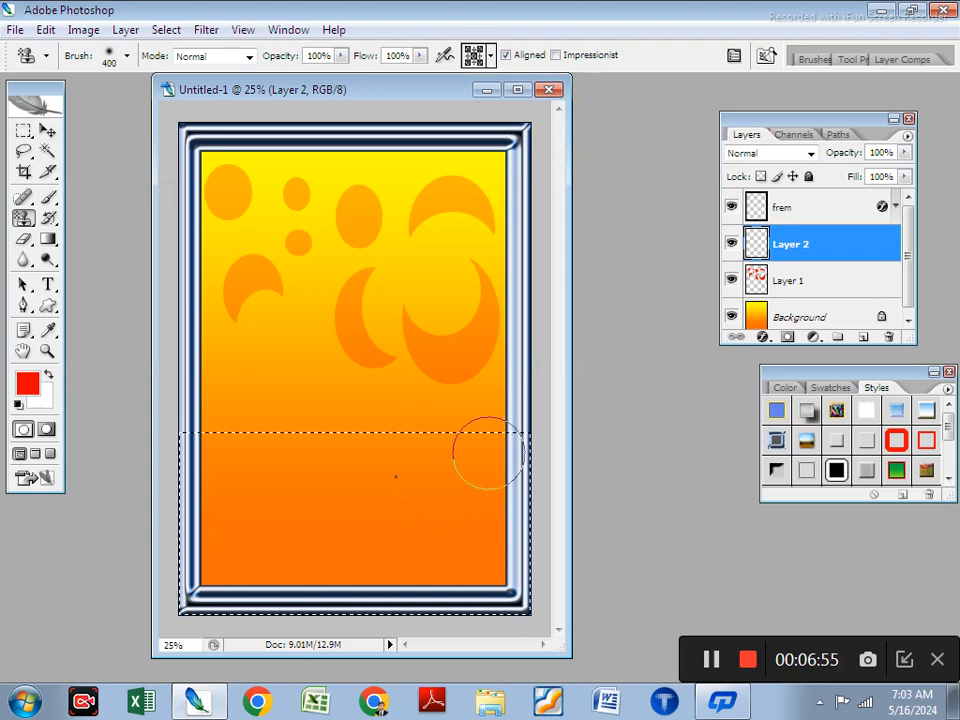
{"action": "mouse_move", "coordinate": [495, 459]}
{"action": "left_mouse_down"}
{"action": "mouse_move", "coordinate": [220, 455]}
{"action": "mouse_move", "coordinate": [486, 464]}
{"action": "mouse_move", "coordinate": [465, 517]}
{"action": "mouse_move", "coordinate": [180, 525]}
{"action": "mouse_move", "coordinate": [495, 557]}
{"action": "mouse_move", "coordinate": [265, 567]}
{"action": "mouse_move", "coordinate": [185, 587]}
{"action": "mouse_move", "coordinate": [318, 597]}
{"action": "mouse_move", "coordinate": [508, 427]}
{"action": "mouse_move", "coordinate": [460, 622]}
{"action": "mouse_move", "coordinate": [497, 445]}
{"action": "mouse_move", "coordinate": [515, 589]}
{"action": "mouse_move", "coordinate": [185, 485]}
{"action": "mouse_move", "coordinate": [180, 465]}
{"action": "mouse_move", "coordinate": [516, 525]}
{"action": "mouse_move", "coordinate": [515, 402]}
{"action": "mouse_move", "coordinate": [248, 587]}
{"action": "mouse_move", "coordinate": [230, 454]}
{"action": "mouse_move", "coordinate": [325, 422]}
{"action": "left_mouse_up"}
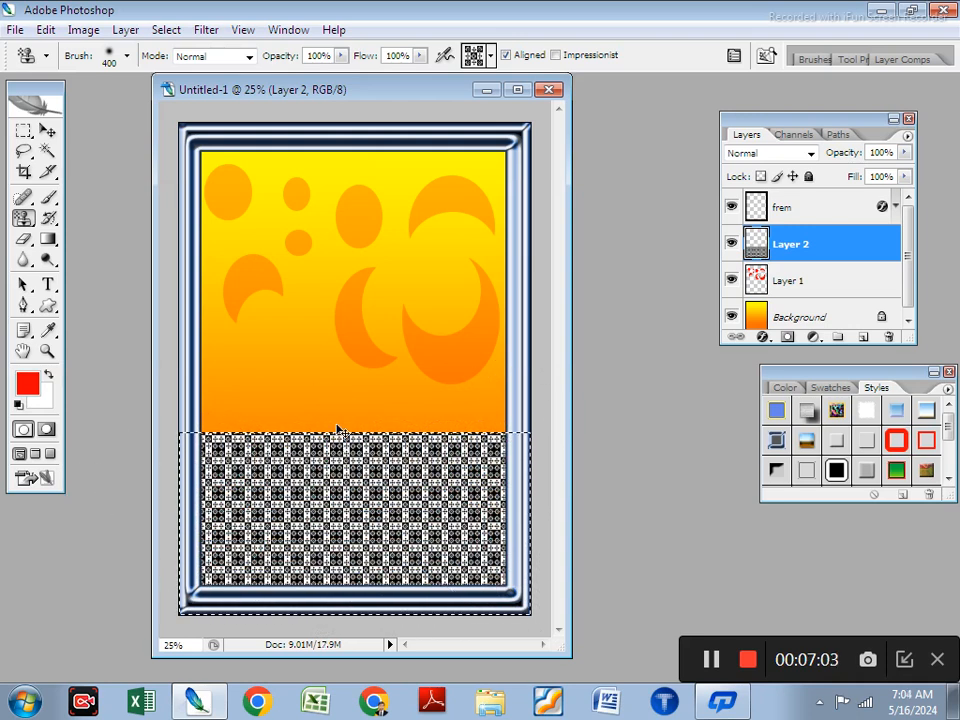
{"action": "key", "text": "ctrl+d"}
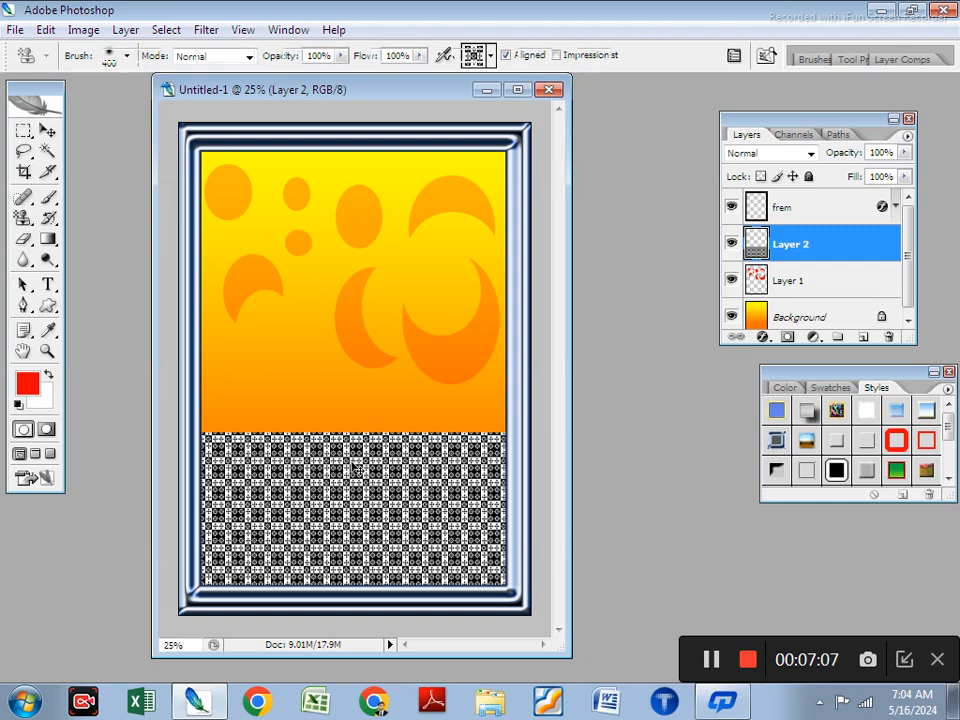
- Transform the patterned area on Layer 2 in perspective, widening its lower edge far beyond the canvas so it looks like a receding floor
{"action": "key", "text": "ctrl+t"}
{"action": "right_click", "coordinate": [319, 471]}
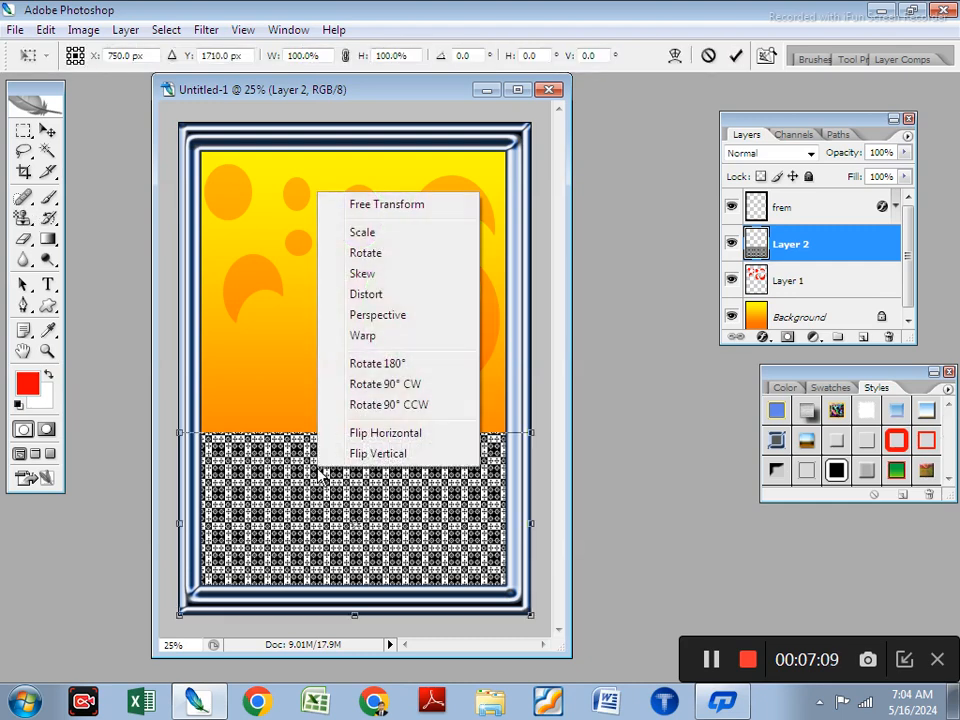
{"action": "left_click", "coordinate": [381, 318]}
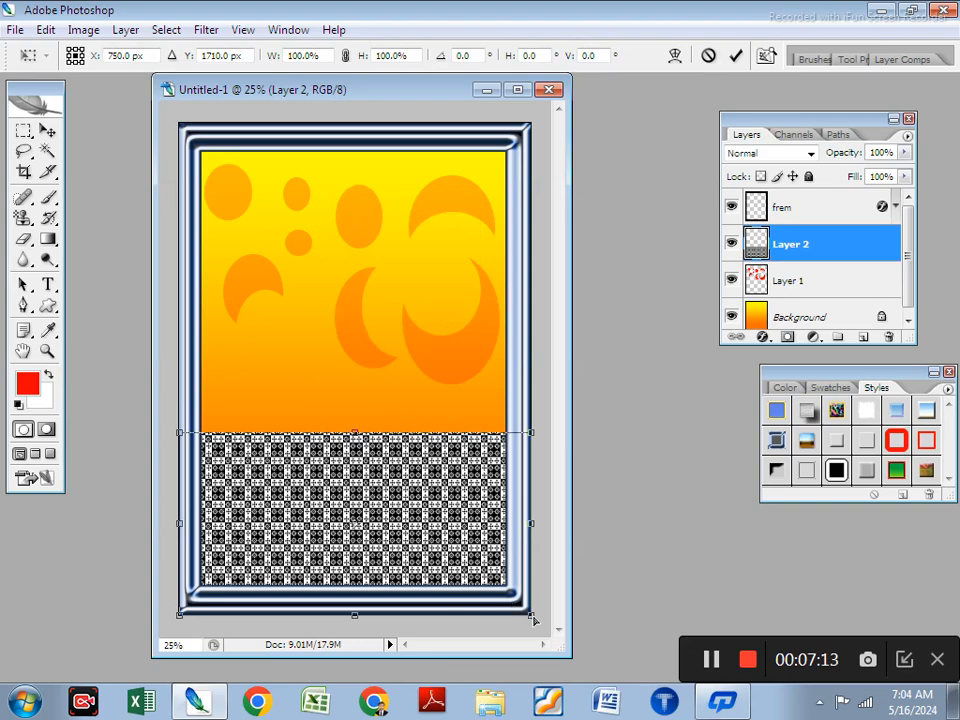
{"action": "left_click_drag", "start_coordinate": [531, 616], "coordinate": [957, 541]}
{"action": "key", "text": "Return"}
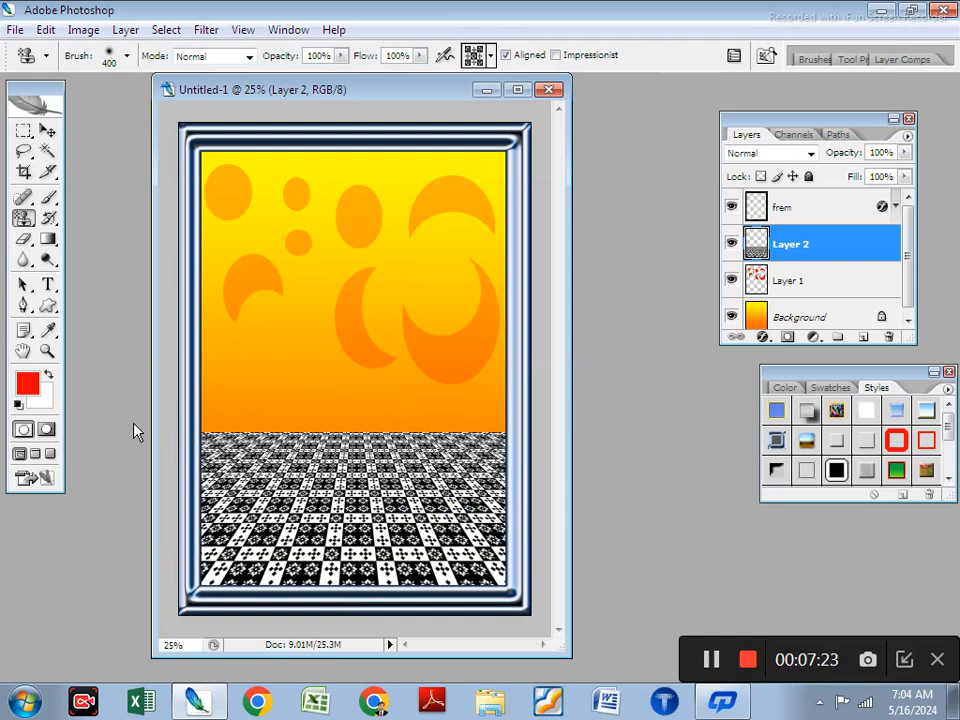
- Crop the framed design to its full canvas bounds to trim the floor parts lying outside
{"action": "left_click", "coordinate": [24, 172]}
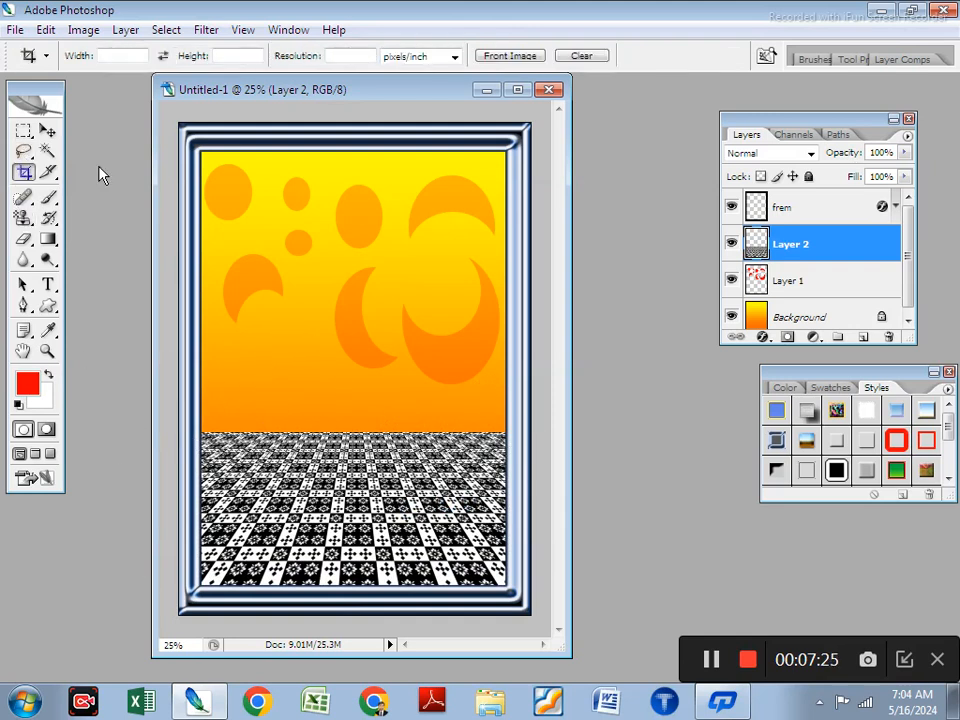
{"action": "left_click_drag", "start_coordinate": [176, 127], "coordinate": [553, 628]}
{"action": "key", "text": "Escape"}
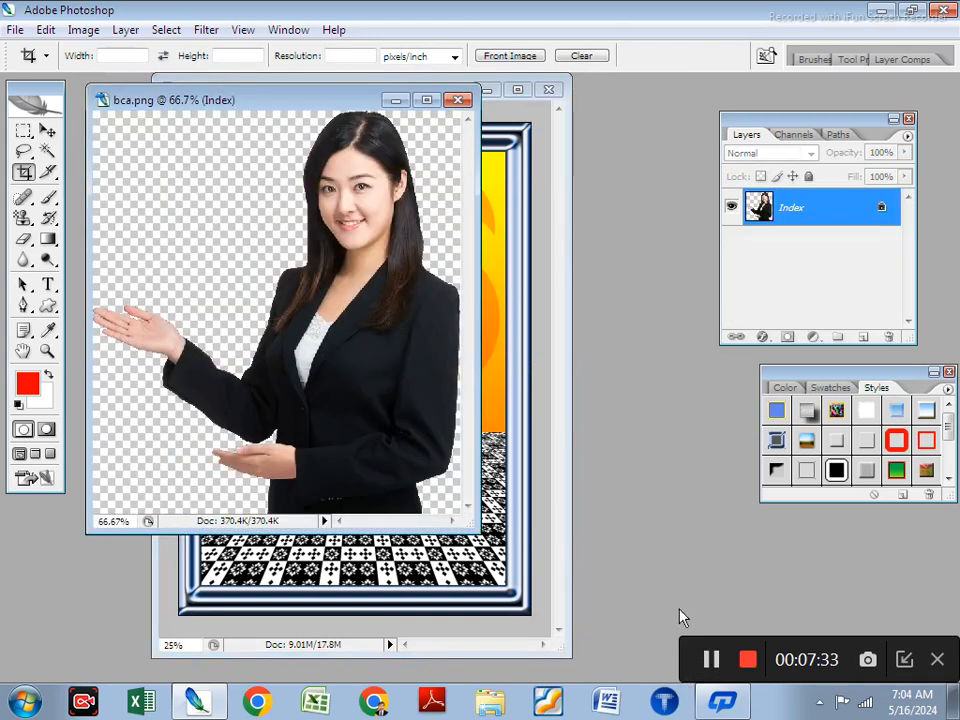
- Place the bca.png window beside the framed design and shift the woman within her image
{"action": "left_click_drag", "start_coordinate": [335, 100], "coordinate": [646, 118]}
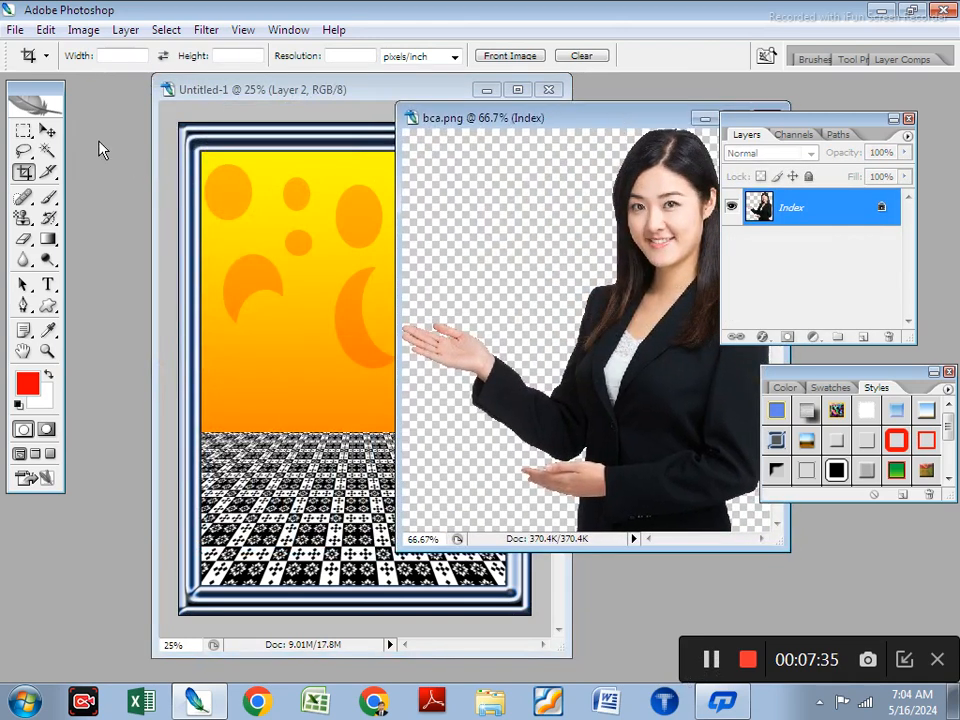
{"action": "key", "text": "v"}
{"action": "left_click_drag", "start_coordinate": [643, 332], "coordinate": [586, 300]}
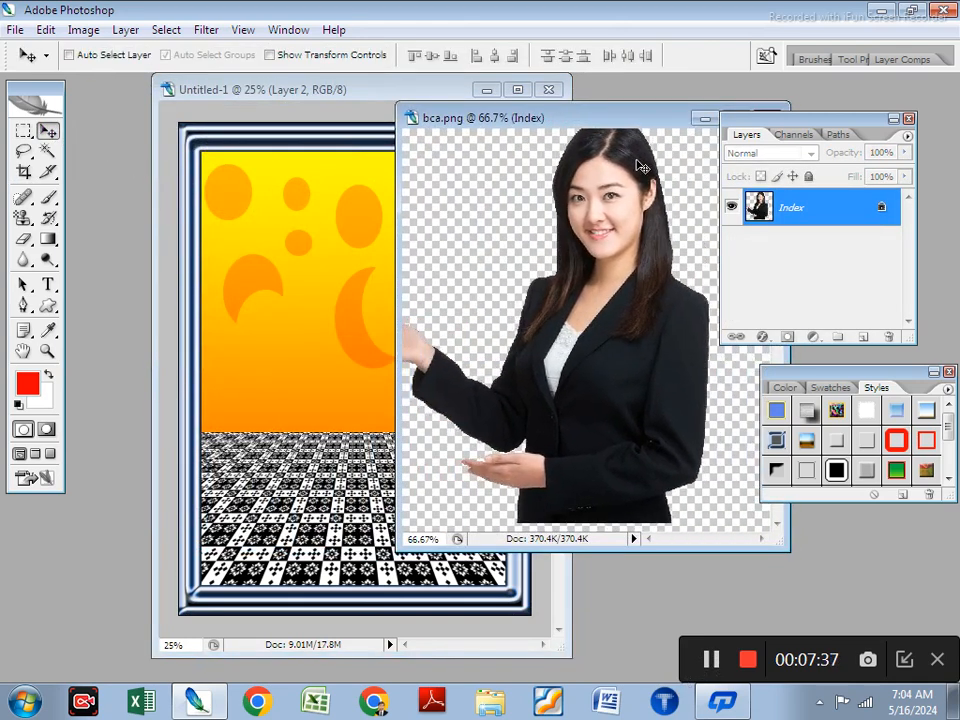
{"action": "left_click_drag", "start_coordinate": [598, 112], "coordinate": [669, 107]}
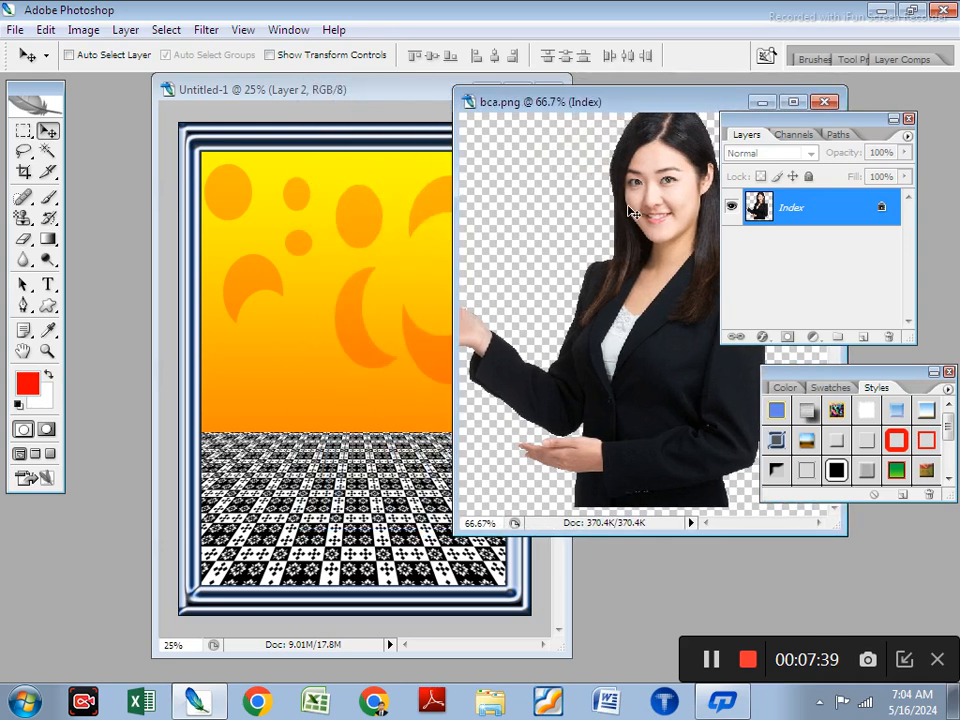
{"action": "left_click_drag", "start_coordinate": [654, 214], "coordinate": [662, 225]}
{"action": "left_click_drag", "start_coordinate": [630, 103], "coordinate": [552, 91]}
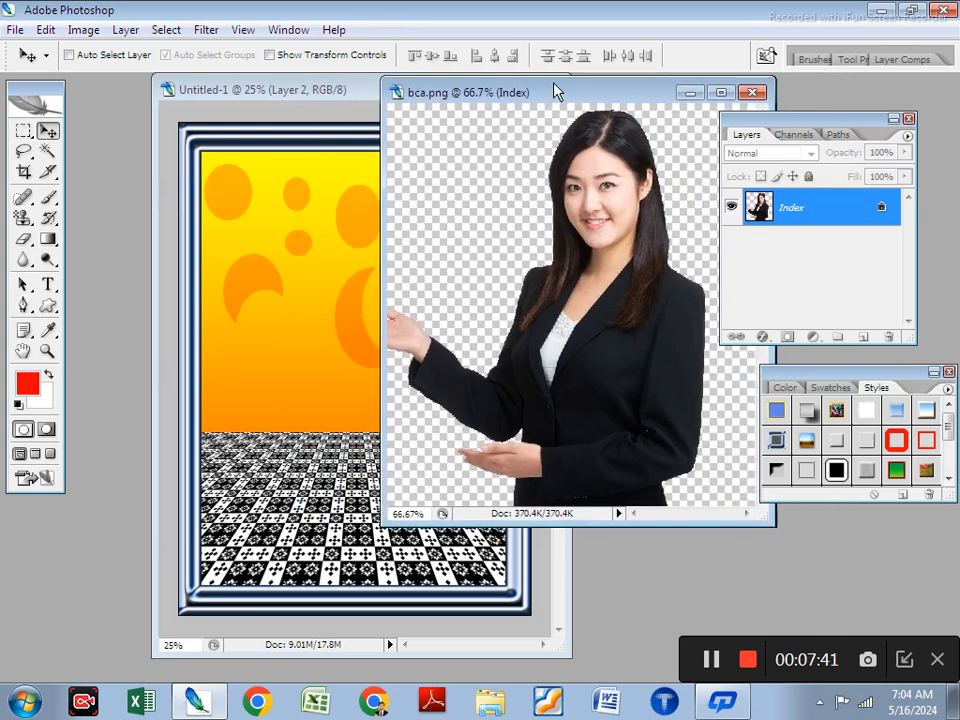
- Shift the woman in bca.png so both hands are in view, select the whole image, and bring it into the framed design
{"action": "left_click_drag", "start_coordinate": [587, 227], "coordinate": [272, 262]}
{"action": "left_click_drag", "start_coordinate": [562, 307], "coordinate": [266, 310]}
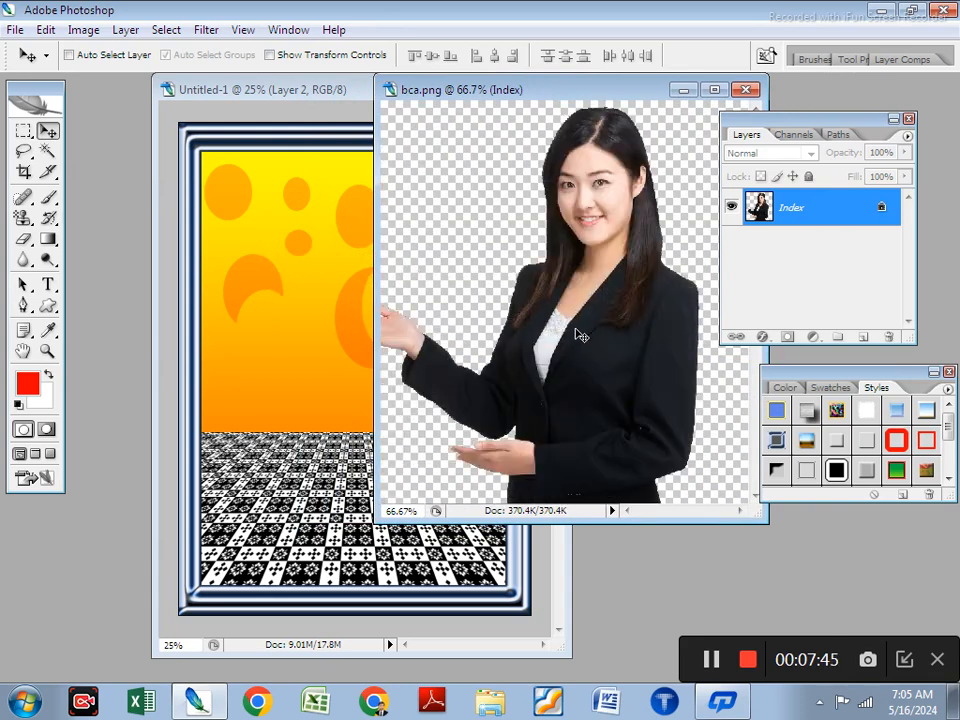
{"action": "left_click_drag", "start_coordinate": [576, 334], "coordinate": [657, 332]}
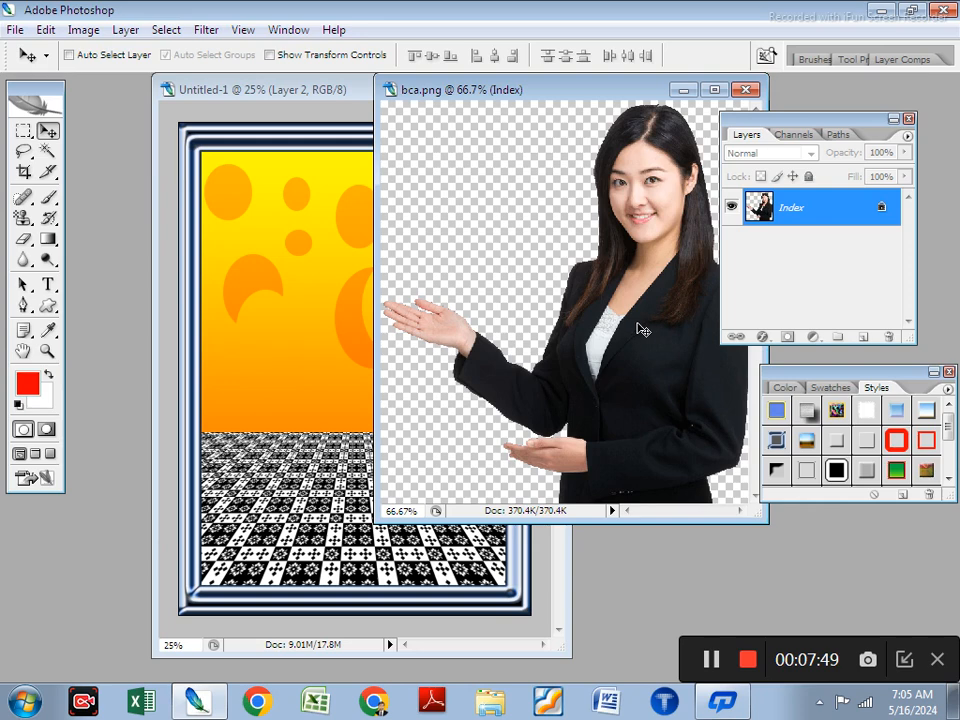
{"action": "key", "text": "ctrl+a"}
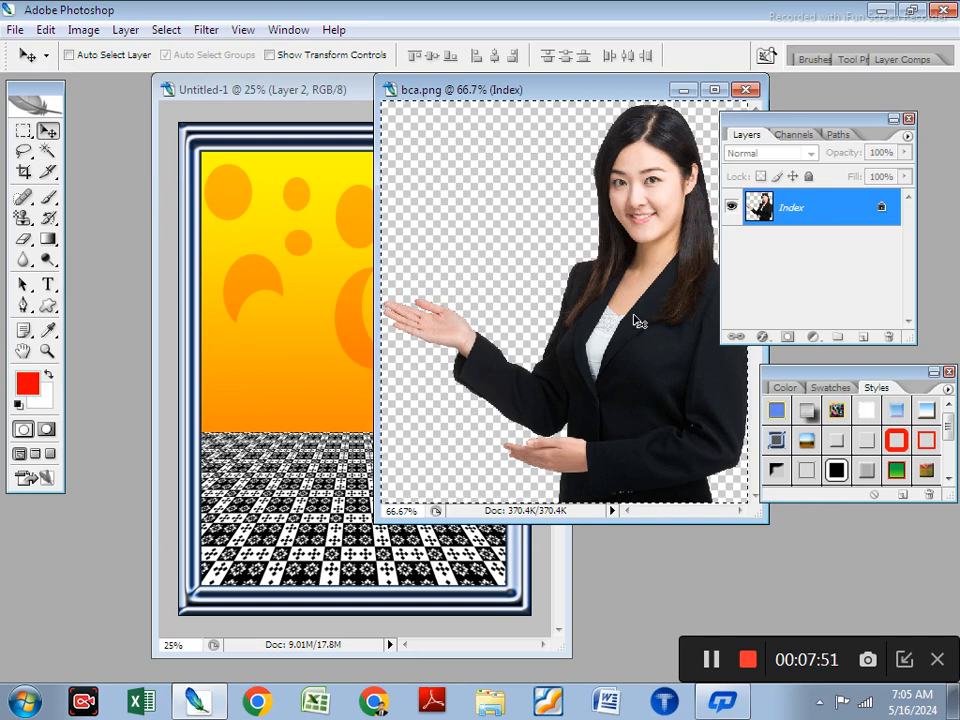
{"action": "left_click_drag", "start_coordinate": [527, 281], "coordinate": [353, 488]}
- Scale the woman on Layer 3 to 248.1% and place her over the floor with her lower edge behind the frame
{"action": "key", "text": "ctrl+t"}
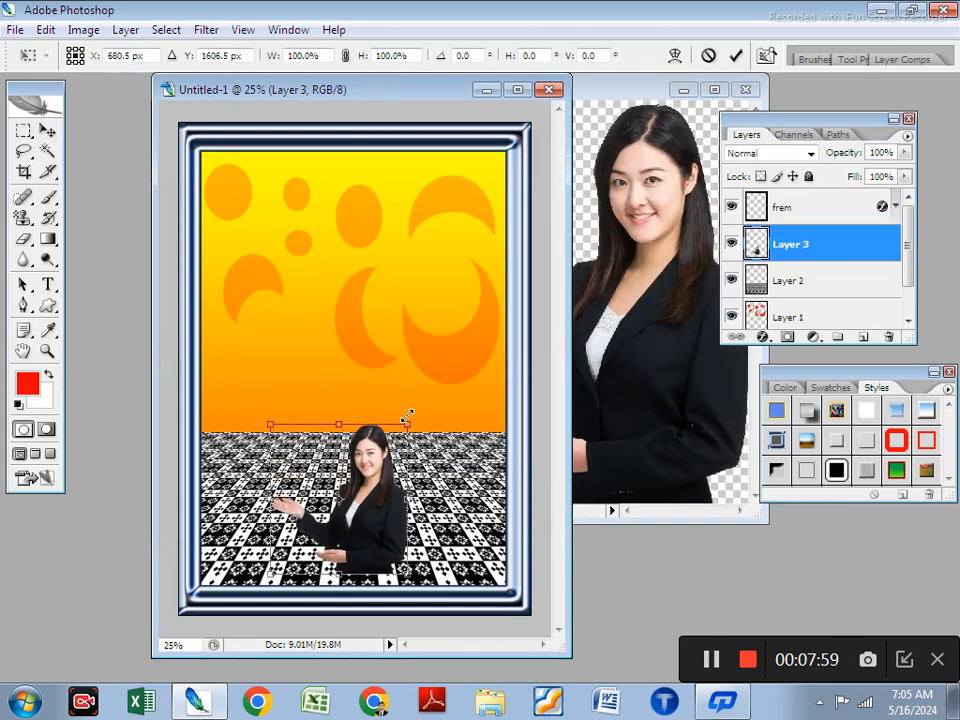
{"action": "left_click_drag", "start_coordinate": [408, 414], "coordinate": [500, 215]}
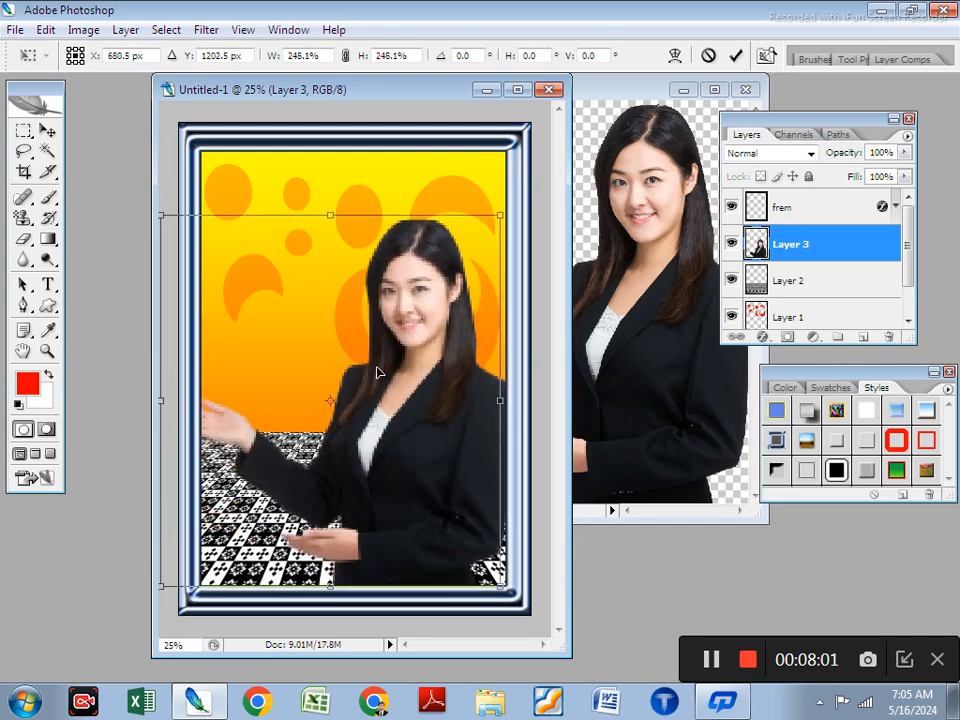
{"action": "left_click_drag", "start_coordinate": [378, 372], "coordinate": [373, 386]}
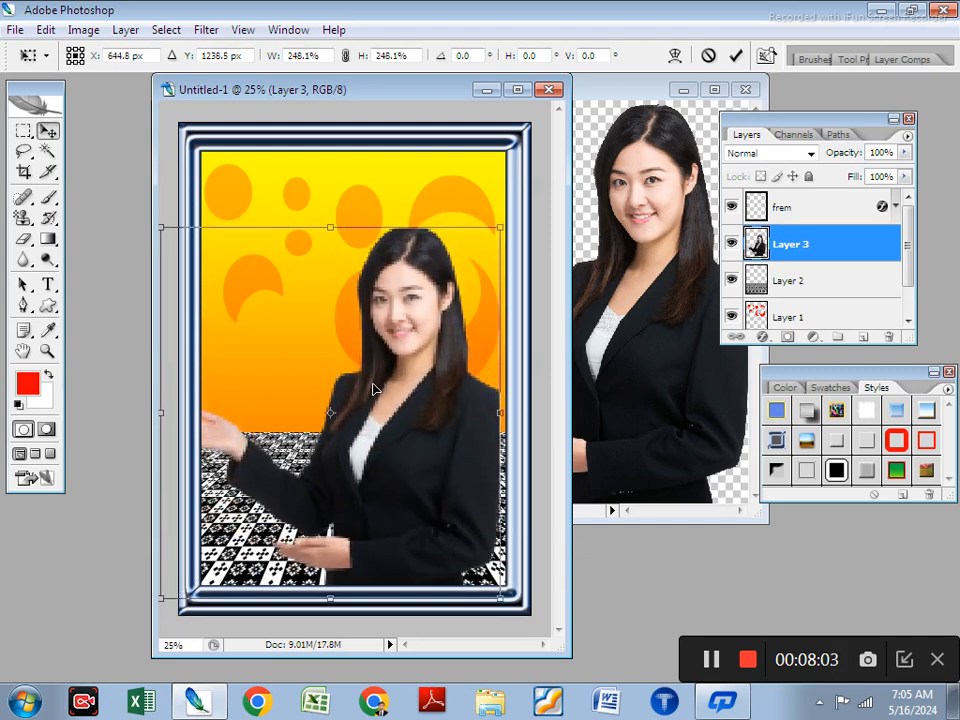
{"action": "key", "text": "Return"}
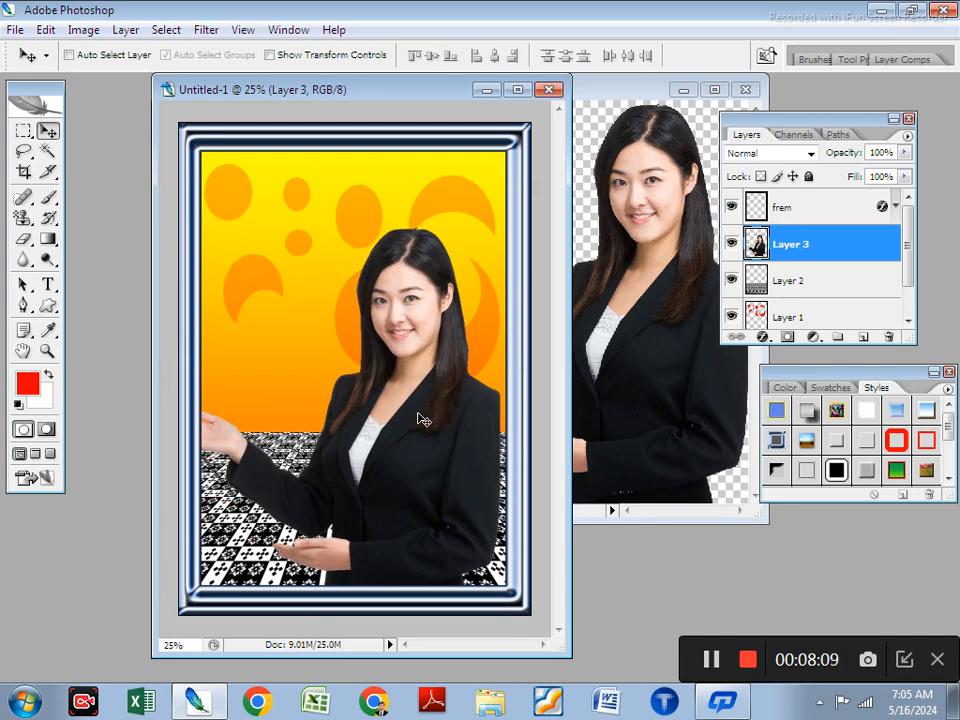
- Duplicate Layer 3, scale the copy of the woman to 218.7%, and position it as a large close-up filling most of the frame
{"action": "left_click_drag", "start_coordinate": [435, 464], "coordinate": [336, 388]}
{"action": "key", "text": "ctrl+t"}
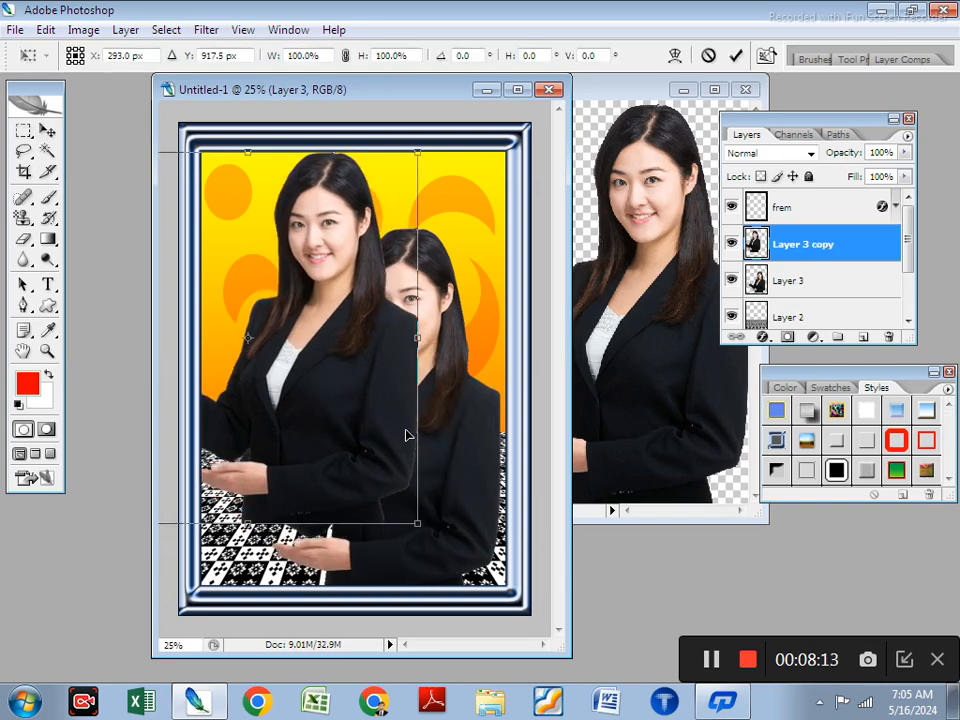
{"action": "left_click_drag", "start_coordinate": [412, 524], "coordinate": [622, 705]}
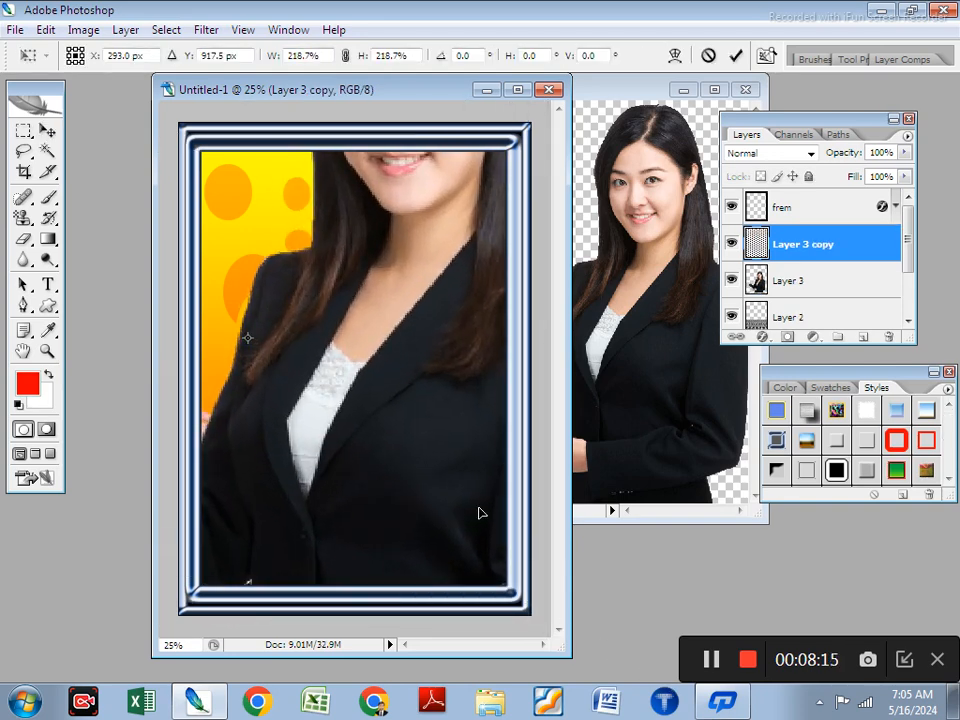
{"action": "left_click_drag", "start_coordinate": [438, 434], "coordinate": [348, 482]}
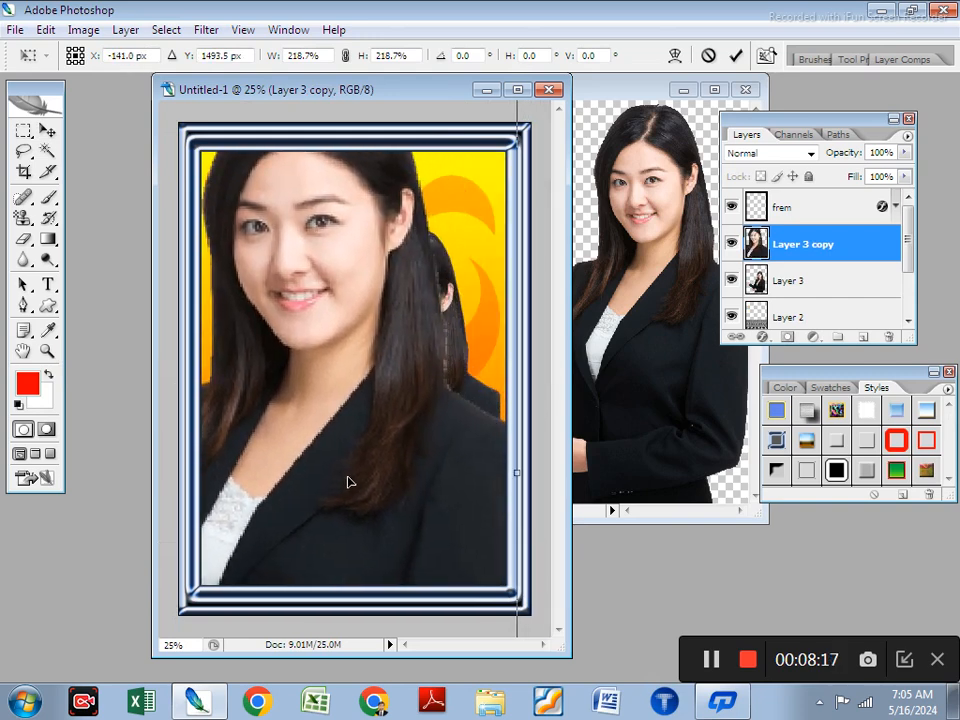
{"action": "key", "text": "Return"}
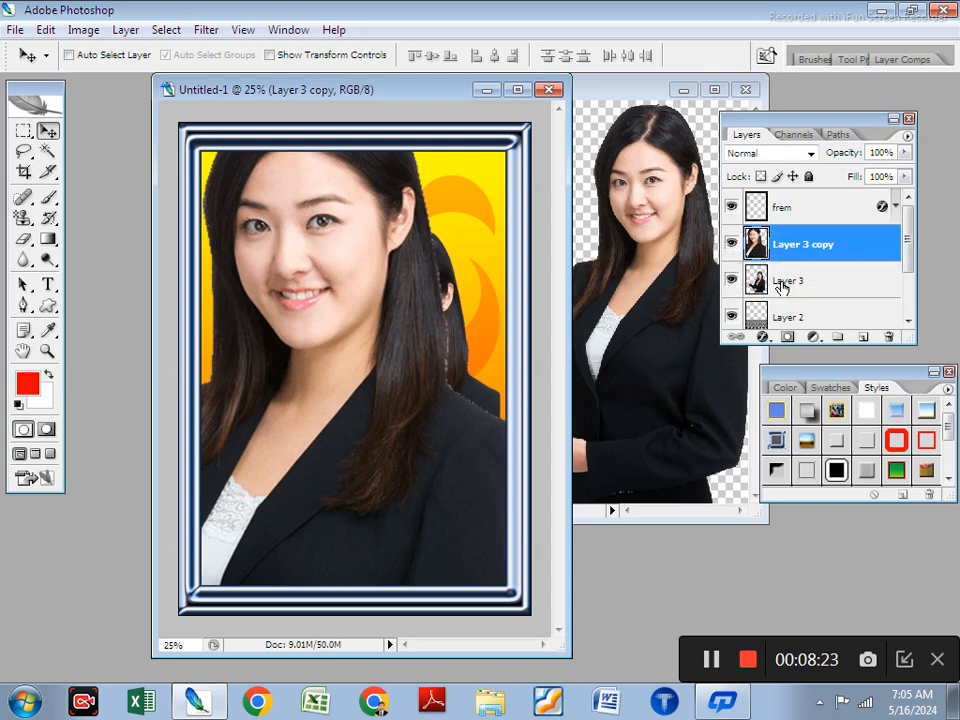
- Restack the layers so Layer 3 sits above the close-up copy and the copy lies directly beneath the Layer 2 floor
{"action": "left_click_drag", "start_coordinate": [781, 278], "coordinate": [776, 240]}
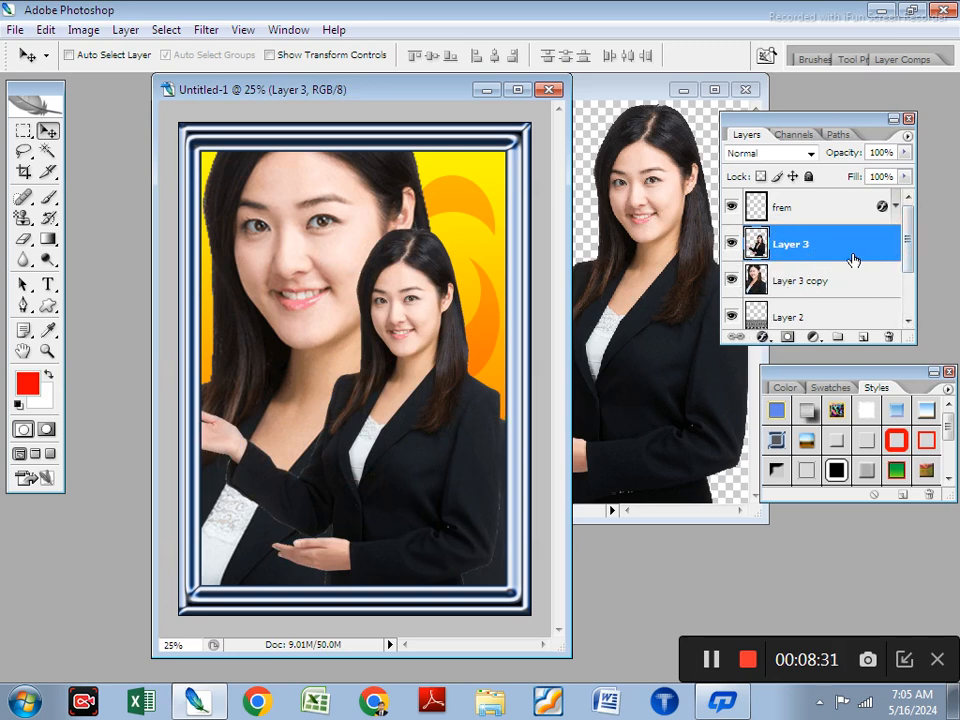
{"action": "left_click", "coordinate": [772, 283]}
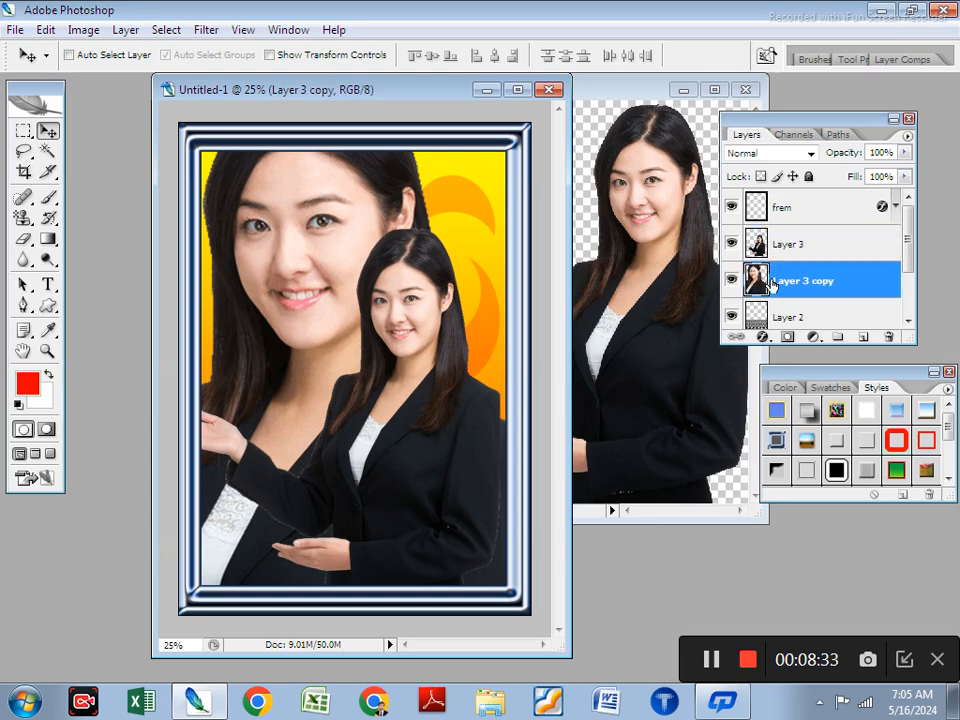
{"action": "scroll", "coordinate": [788, 318], "scroll_direction": "down", "scroll_amount": 1}
{"action": "left_click_drag", "start_coordinate": [788, 251], "coordinate": [804, 286]}
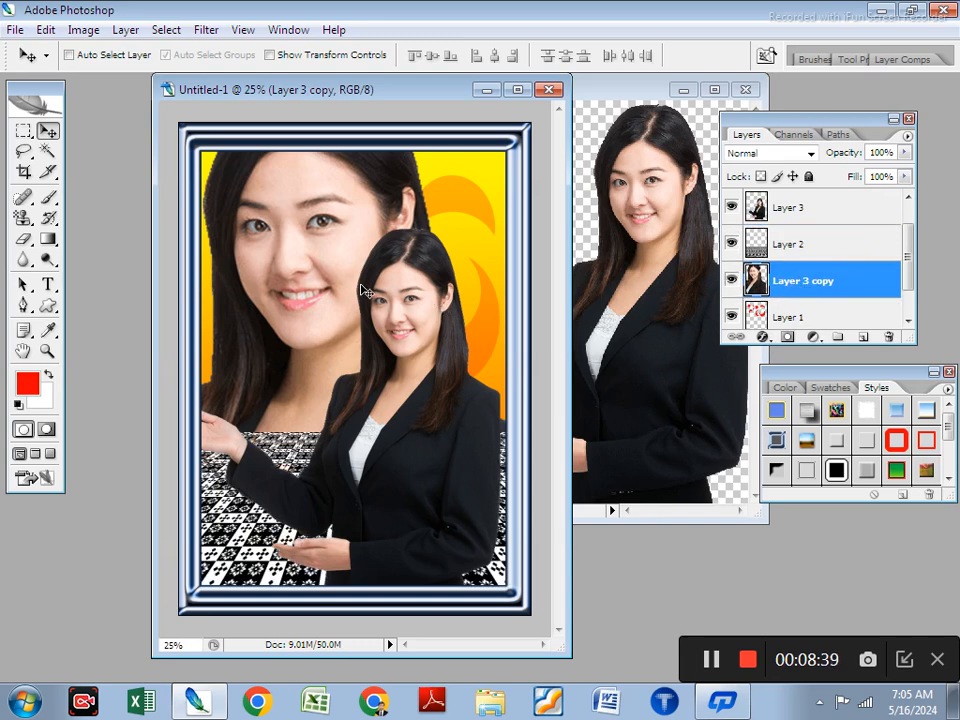
- Reduce the opacity of the large close-up on Layer 3 copy to 34%
{"action": "left_click_drag", "start_coordinate": [904, 152], "coordinate": [843, 195]}
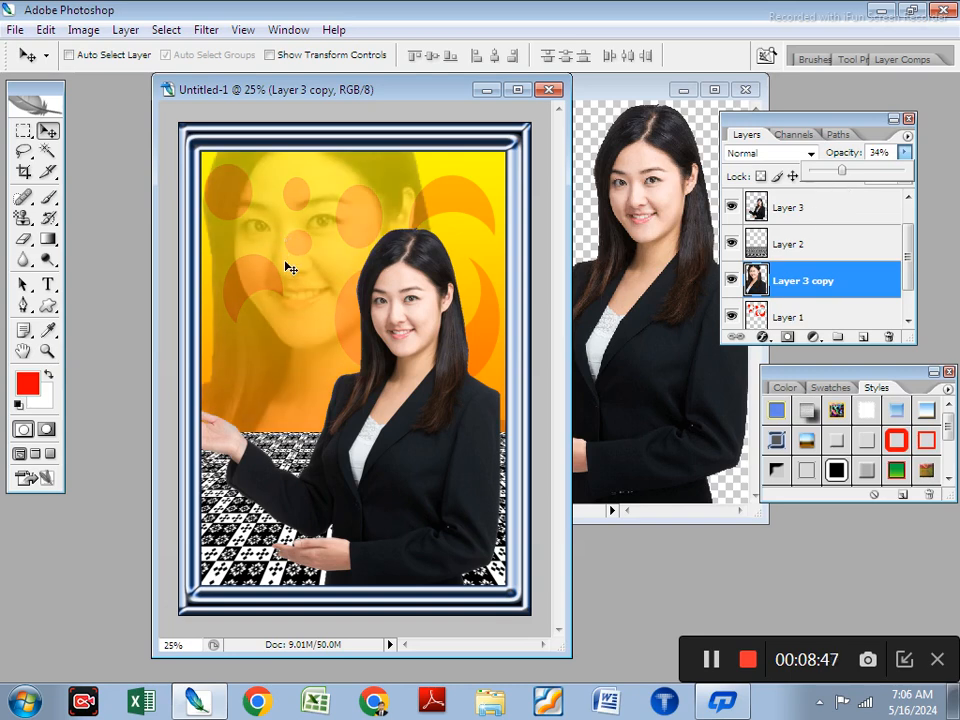
{"action": "left_click", "coordinate": [397, 418]}
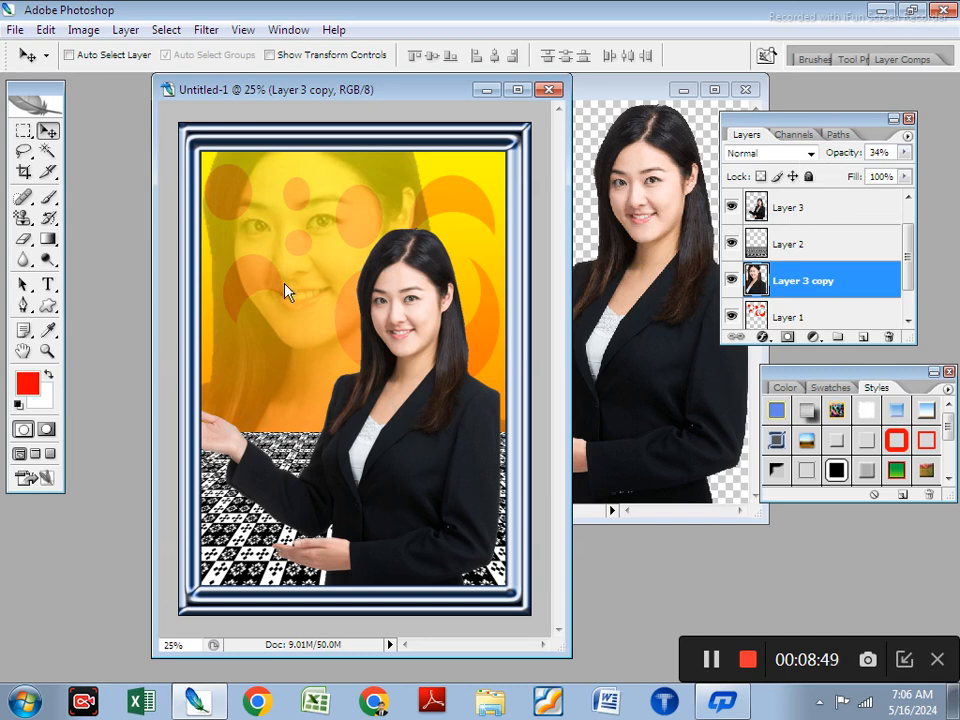
- Start saving the framed design, choosing the Desktop as the save location
{"action": "key", "text": "ctrl+s"}
{"action": "left_click", "coordinate": [212, 165]}
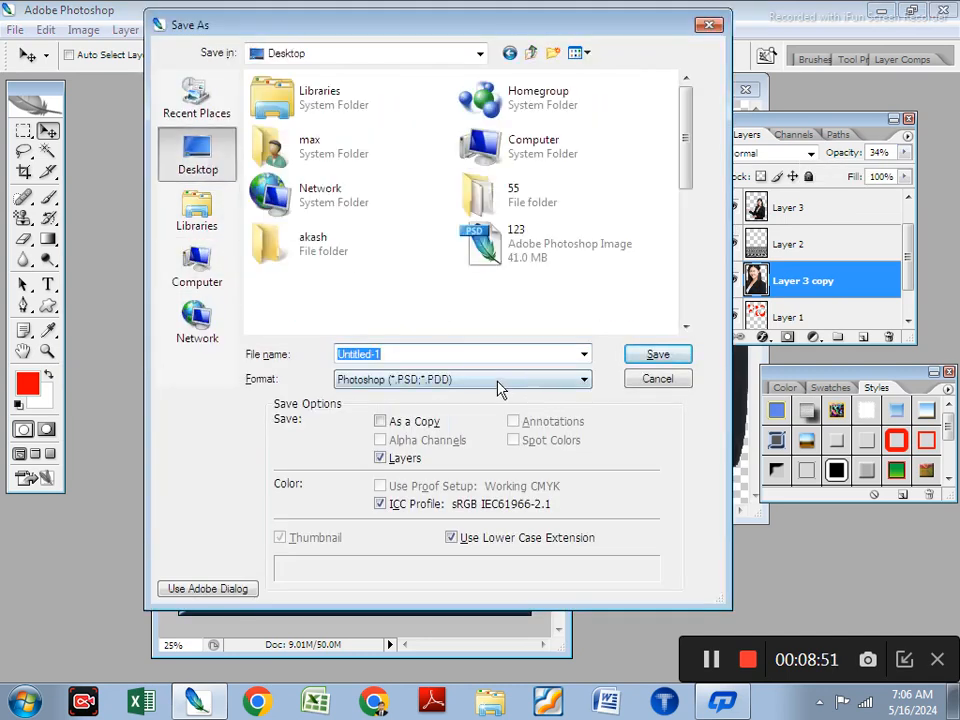